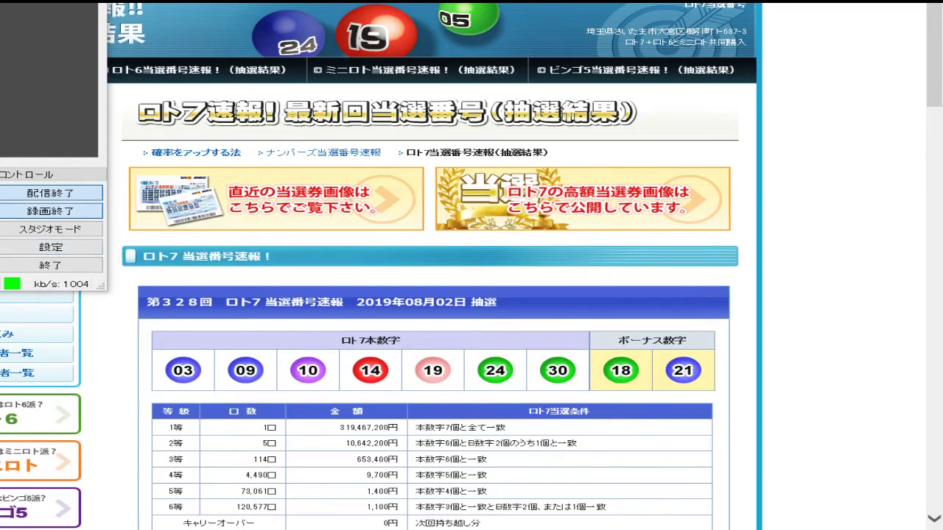
Switch to the Excel workbook and delete rows 164 to 175 holding the draw 1402 predictions and results
mouse_move(309, 527)
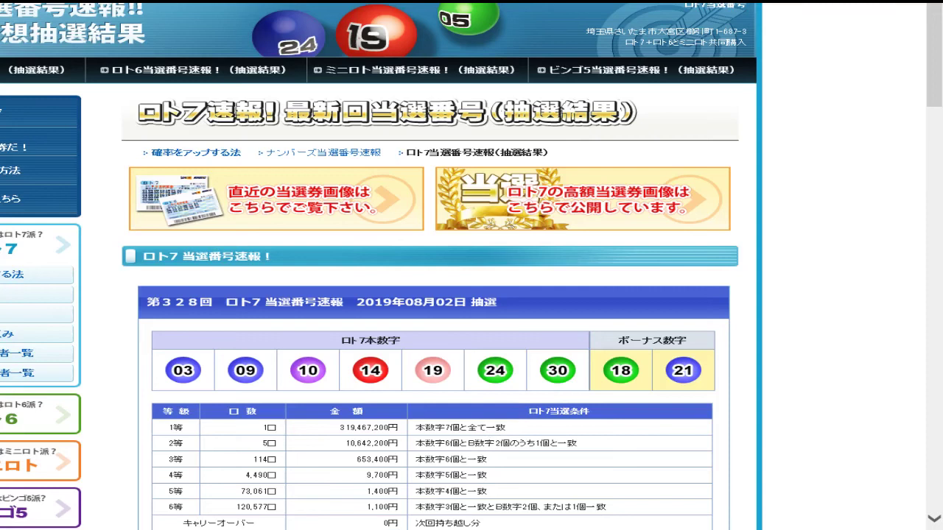
left_click(380, 480)
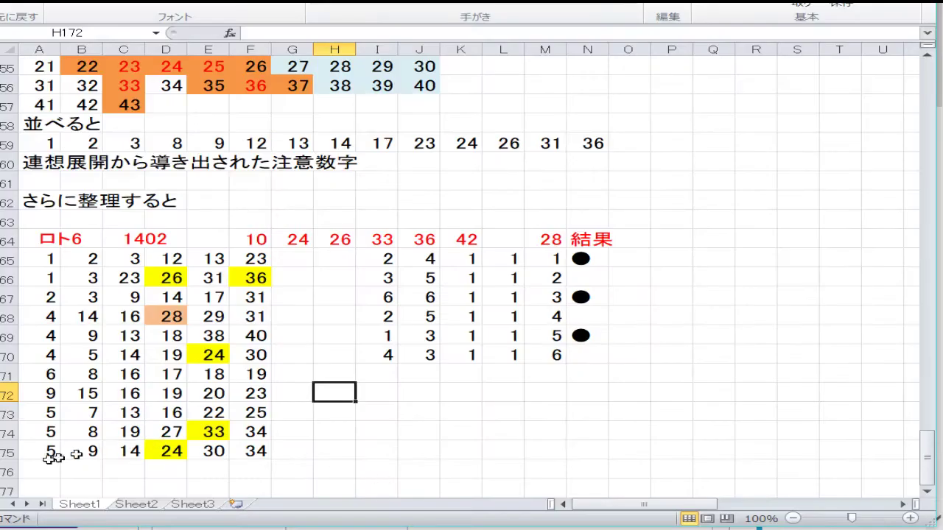
left_click_drag(8, 453, 59, 238)
right_click(206, 269)
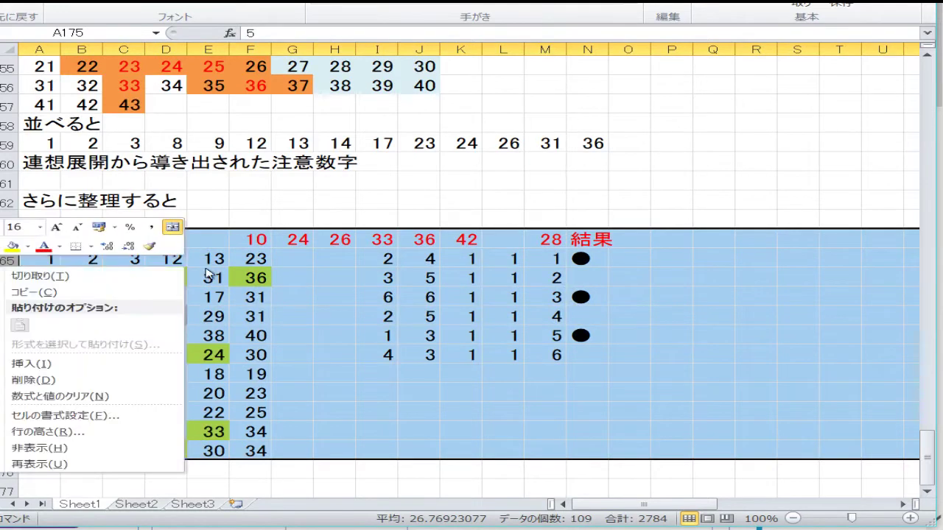
left_click(109, 384)
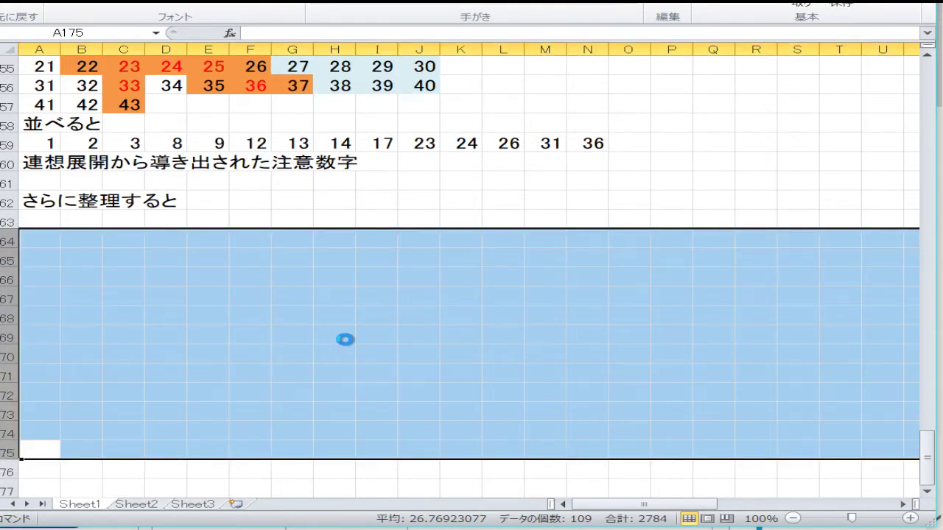
Copy the Loto 6 draws 1393 to 1401 in C2:M10 and paste them as values one row up, starting at C1
scroll(434, 313, "up", 12)
left_click(433, 312)
scroll(423, 319, "up", 6)
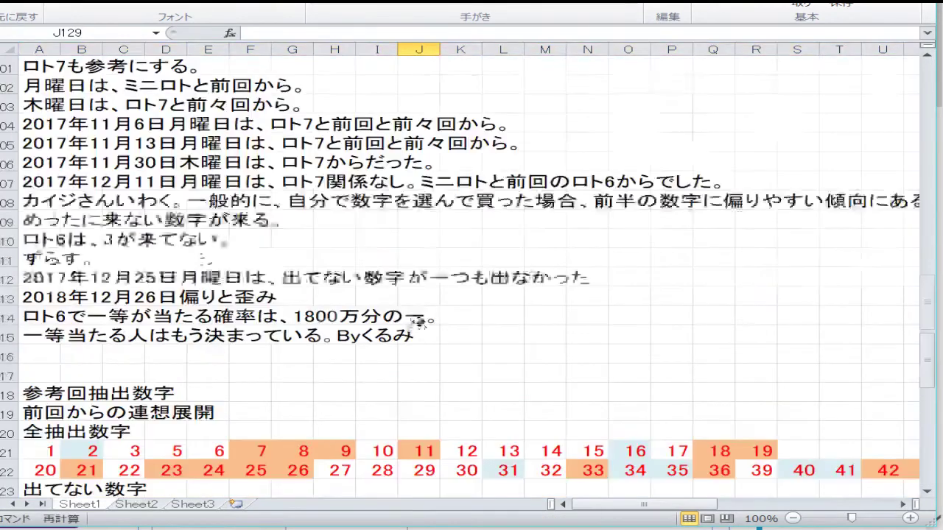
scroll(398, 332, "up", 20)
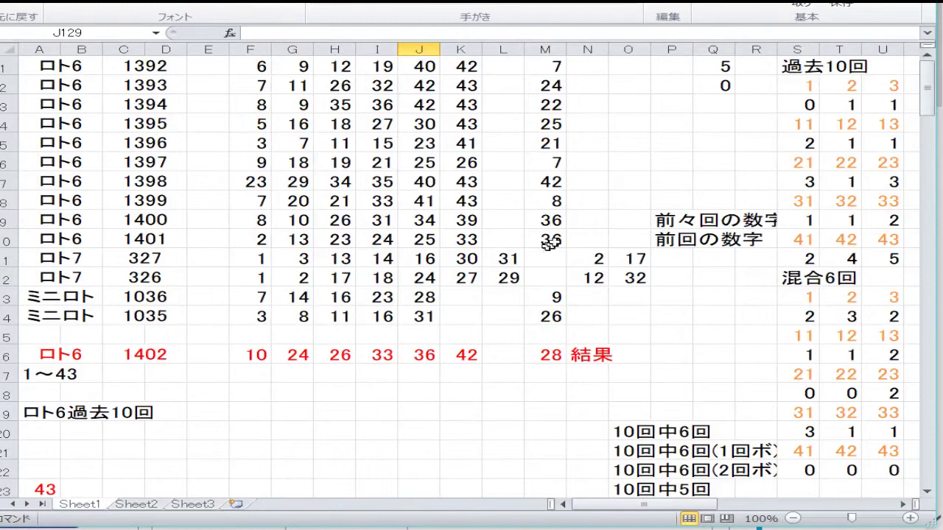
left_click_drag(549, 244, 162, 87)
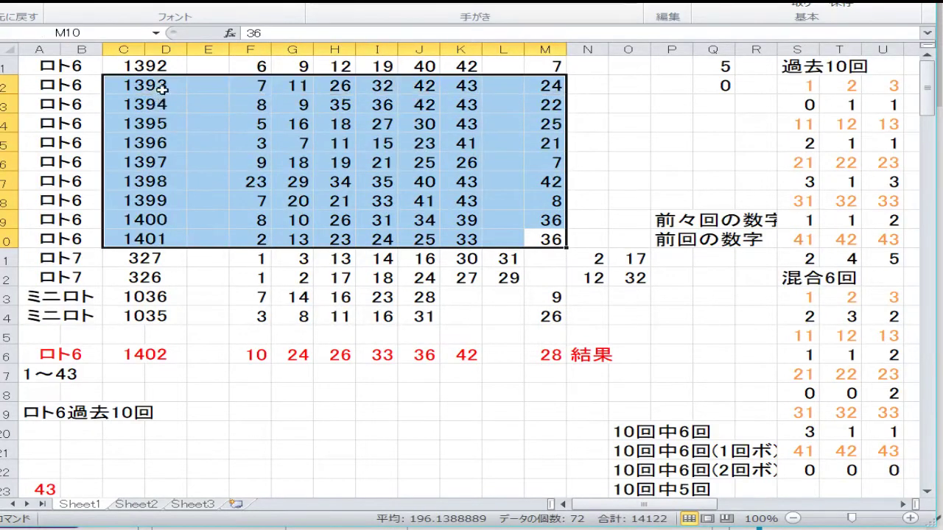
right_click(162, 87)
left_click(144, 99)
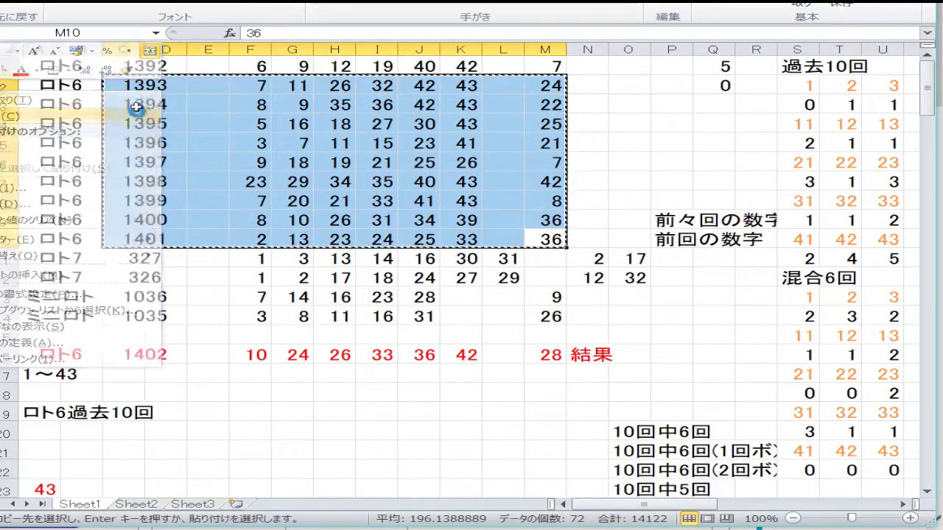
left_click(151, 68)
right_click(152, 68)
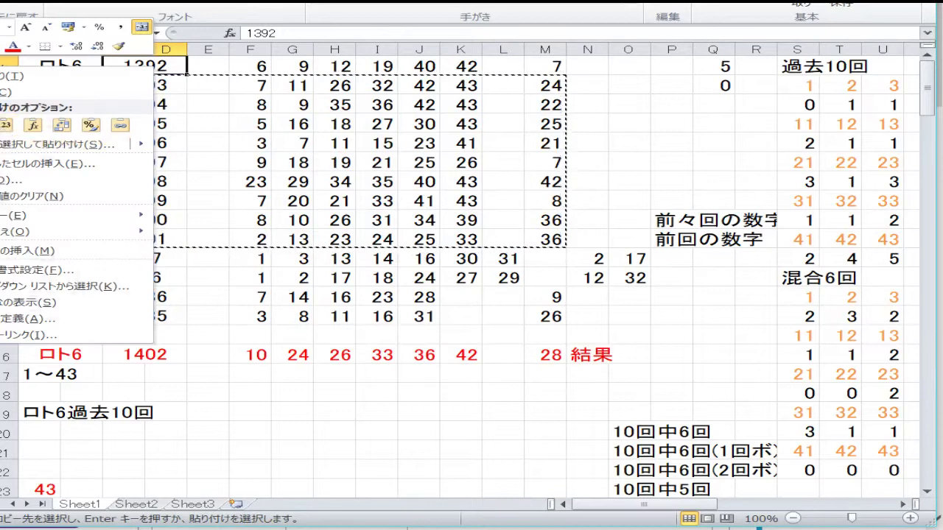
left_click(6, 124)
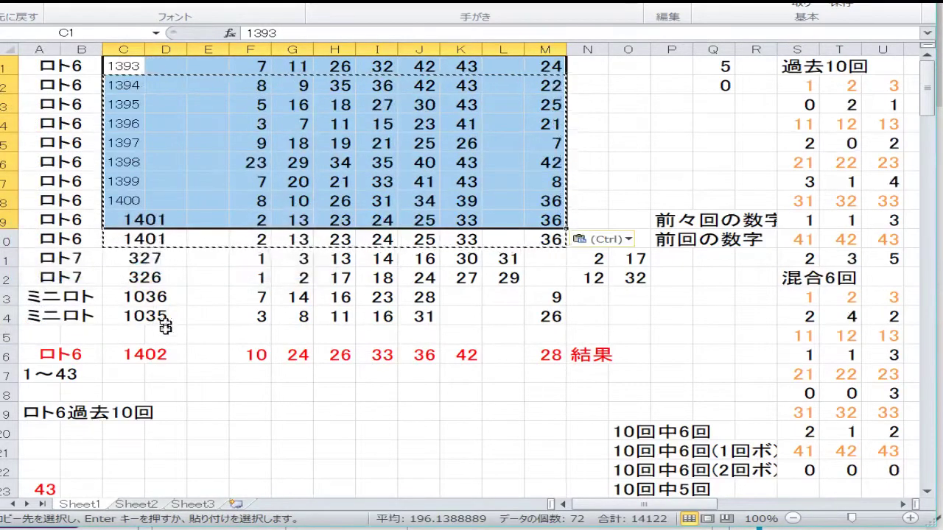
Copy the formatting of the draw number cell C9 onto the draw numbers in C1:D8
right_click(164, 214)
key("Escape")
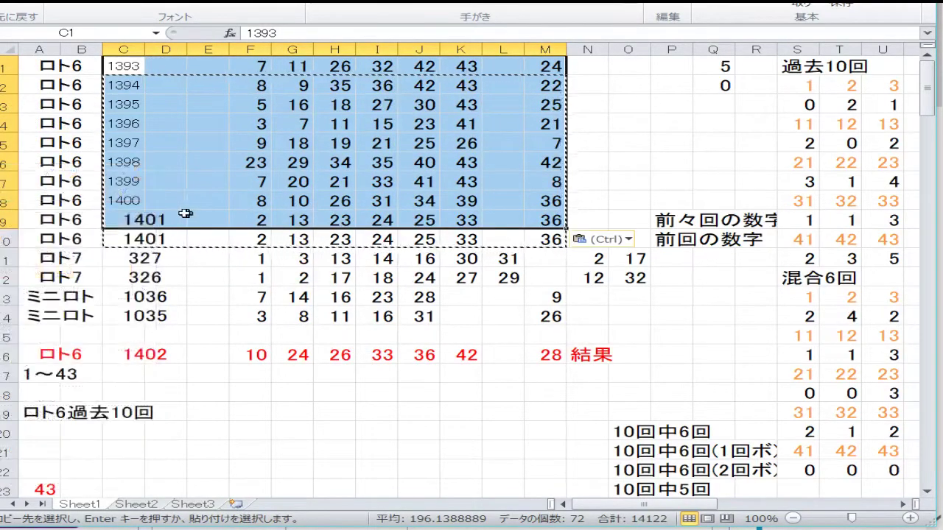
left_click(184, 214)
right_click(184, 214)
left_click(143, 238)
left_click(163, 201)
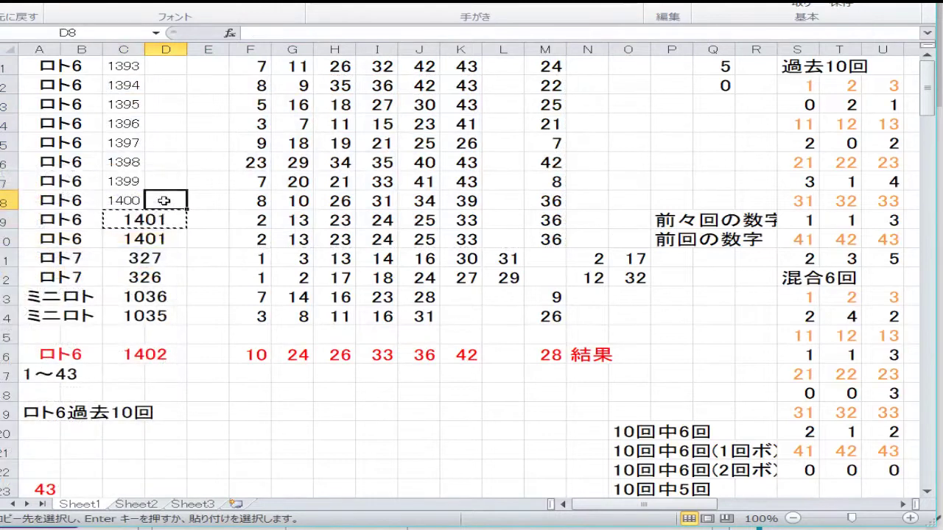
left_click_drag(164, 200, 122, 64)
right_click(131, 95)
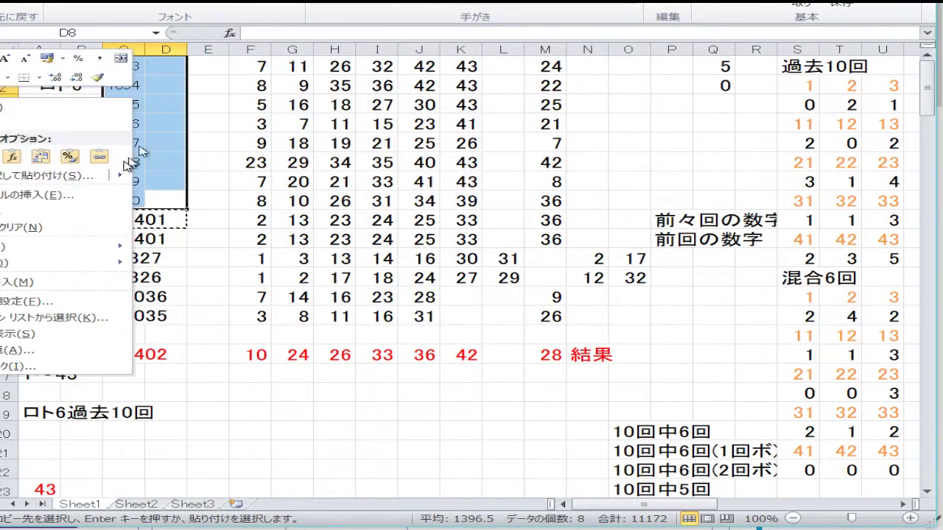
left_click(70, 156)
Copy the draw 1402 result in C16:M16 over the existing data in row 10 and set its font color to black
left_click_drag(135, 353, 547, 354)
right_click(546, 352)
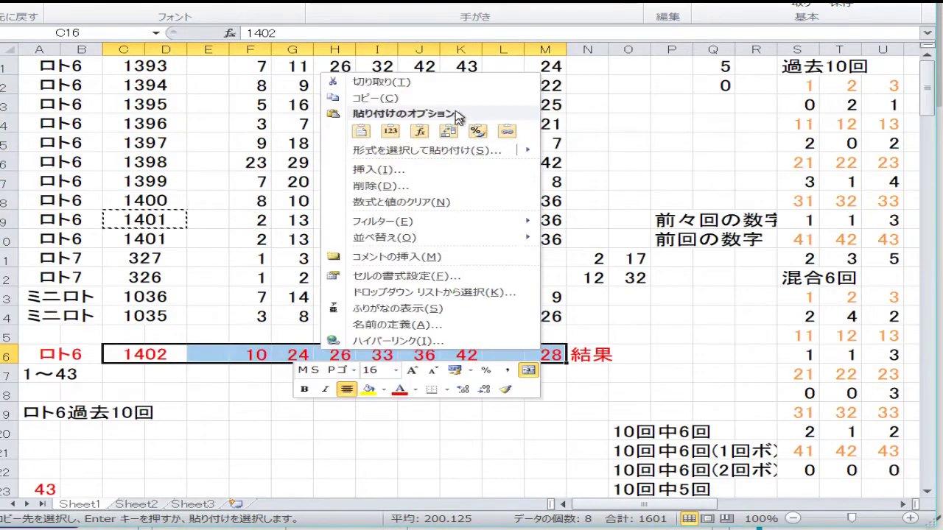
left_click(375, 98)
left_click(158, 235)
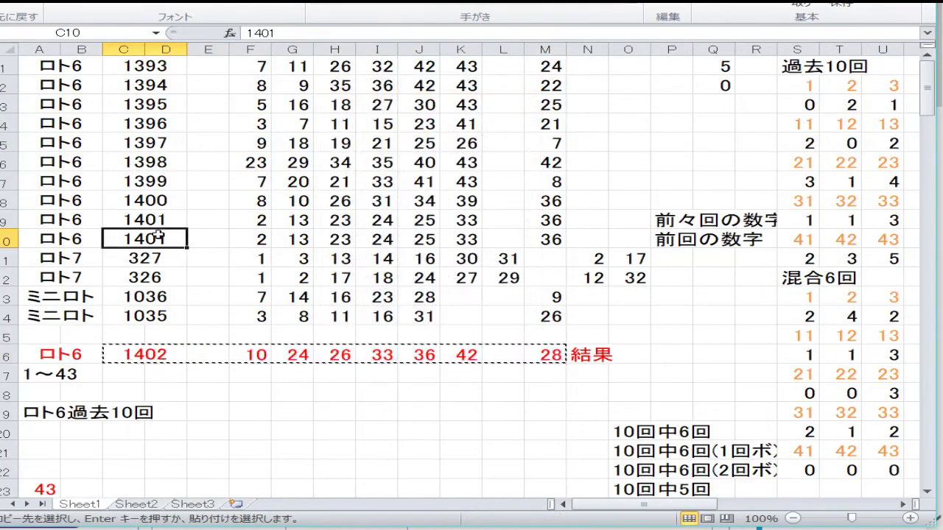
right_click(159, 236)
left_click(22, 291)
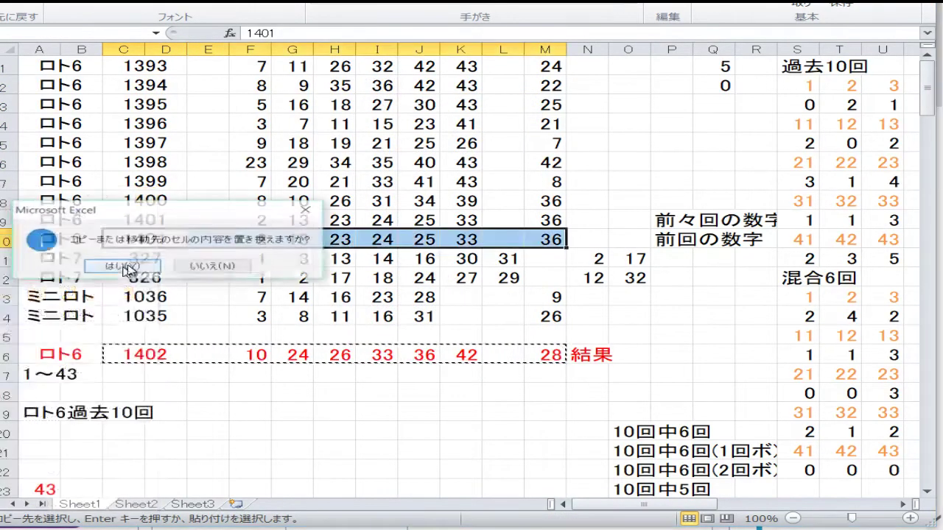
left_click(123, 267)
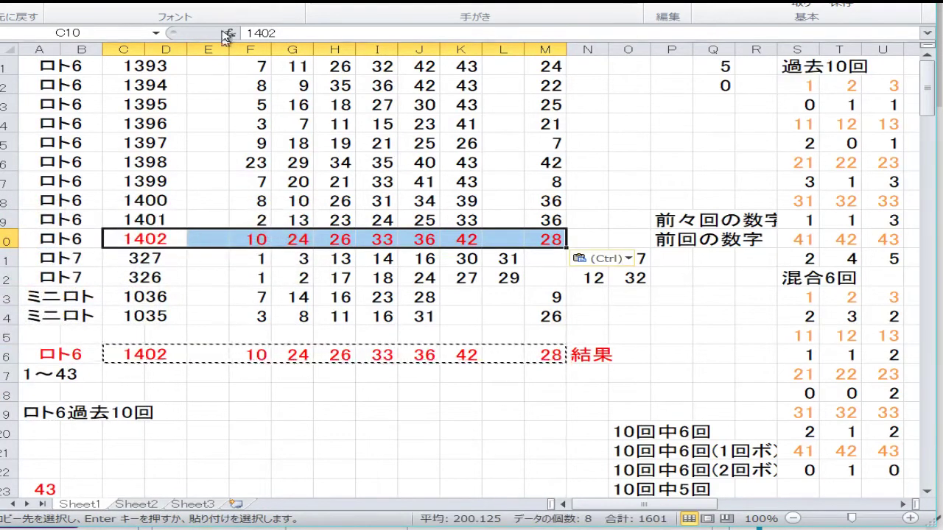
left_click(288, 9)
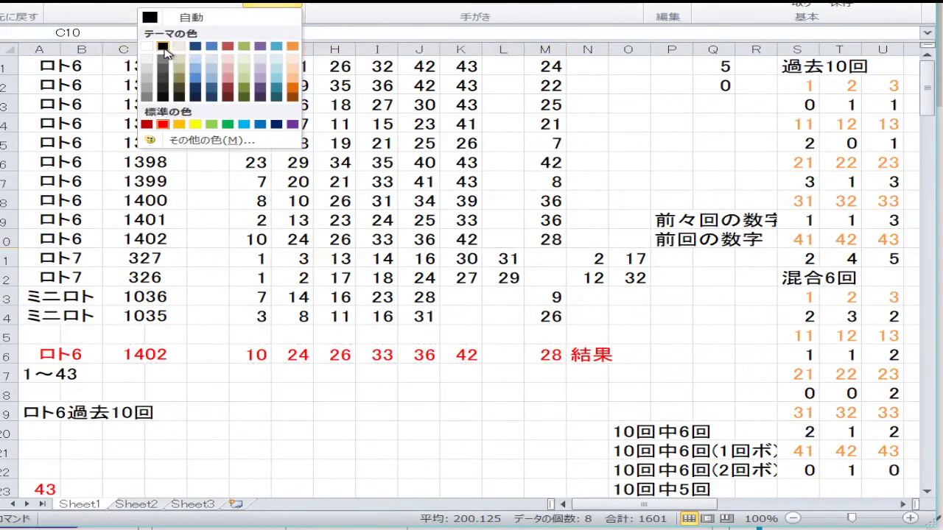
left_click(163, 47)
Clear the result numbers in F16:M16 and change the draw number in C16 to 1403
left_click_drag(246, 354, 538, 359)
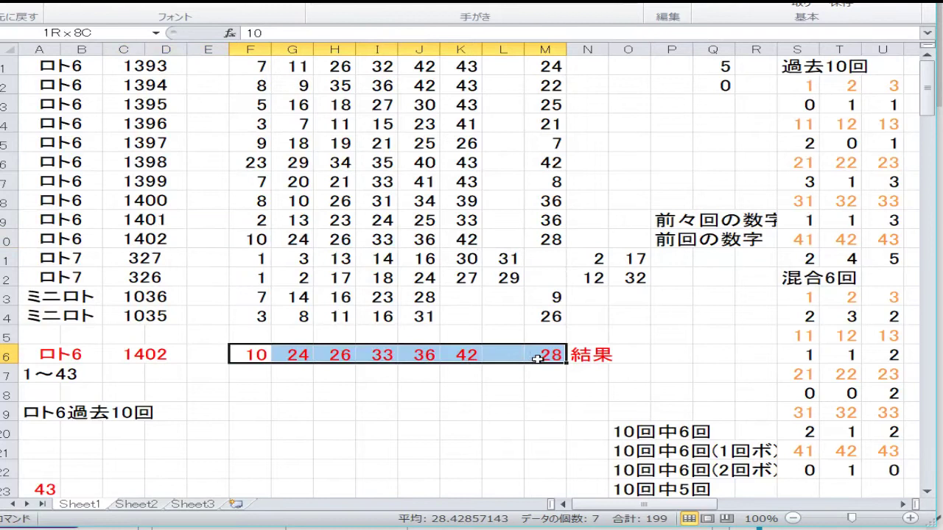
right_click(537, 358)
left_click(440, 213)
left_click(163, 354)
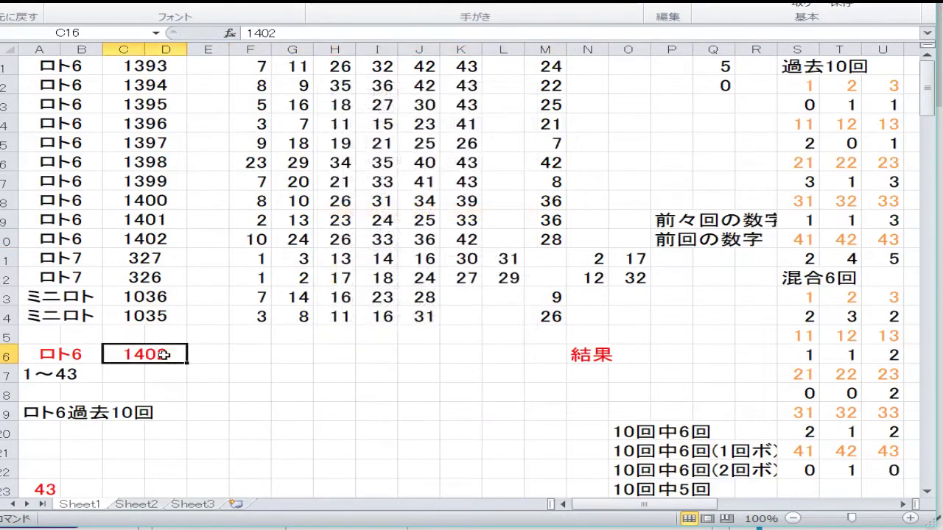
type("1403")
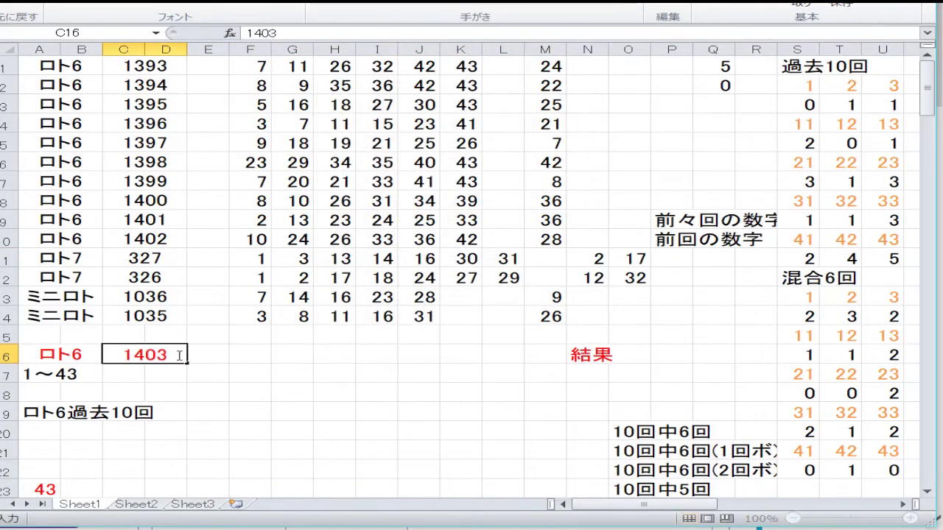
key("Tab")
key("Tab")
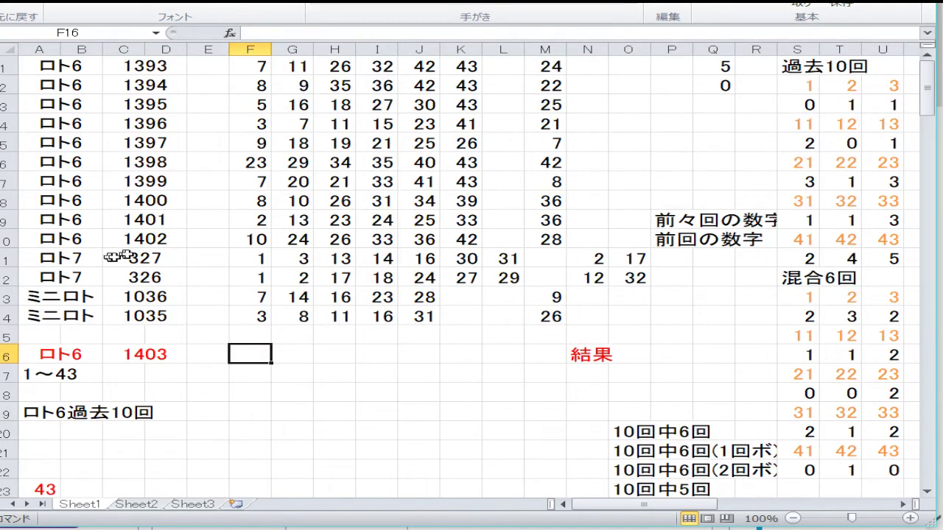
Copy the Loto 7 draw 327 data in C11:O11 over the draw 326 row below, replacing its contents
left_click_drag(118, 257, 614, 257)
right_click(614, 256)
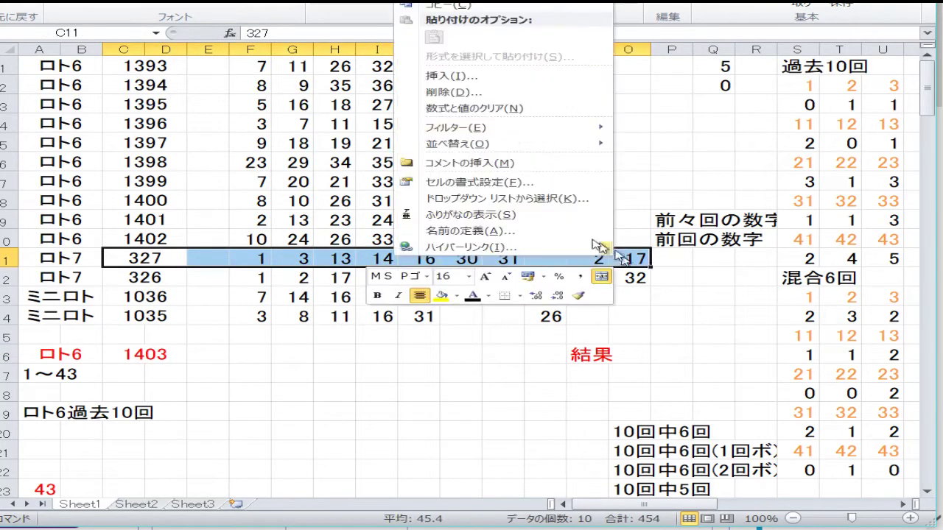
left_click(508, 6)
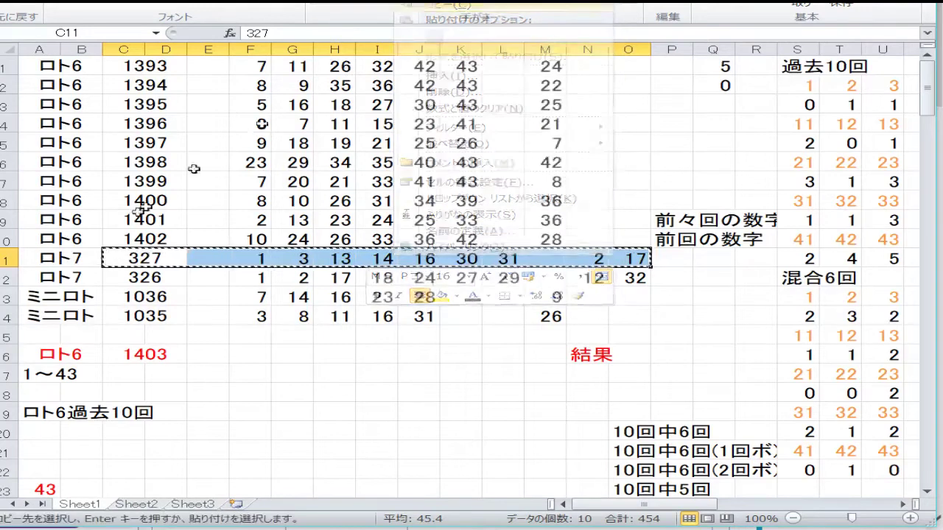
right_click(129, 276)
key("Escape")
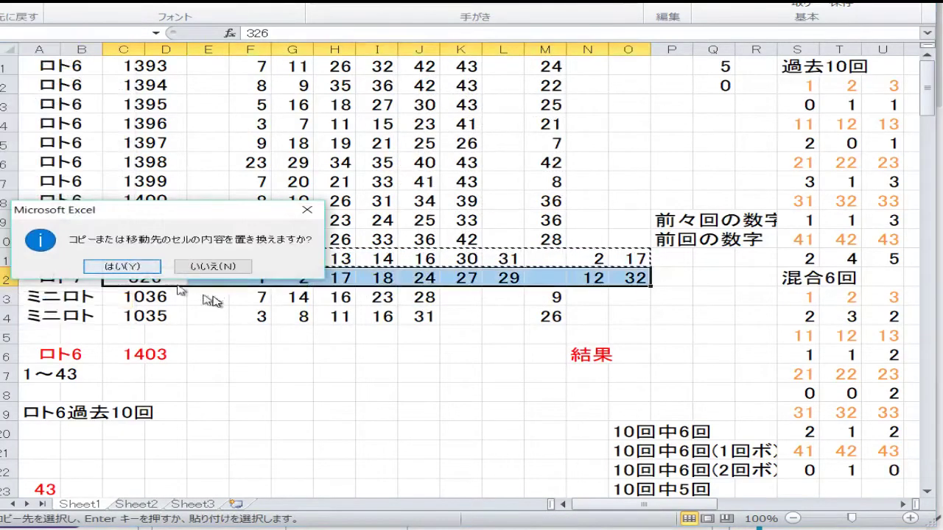
left_click(130, 268)
Change the draw number in C11 to 328 and enter 3, 9 and 10 in F11 through H11
left_click(151, 258)
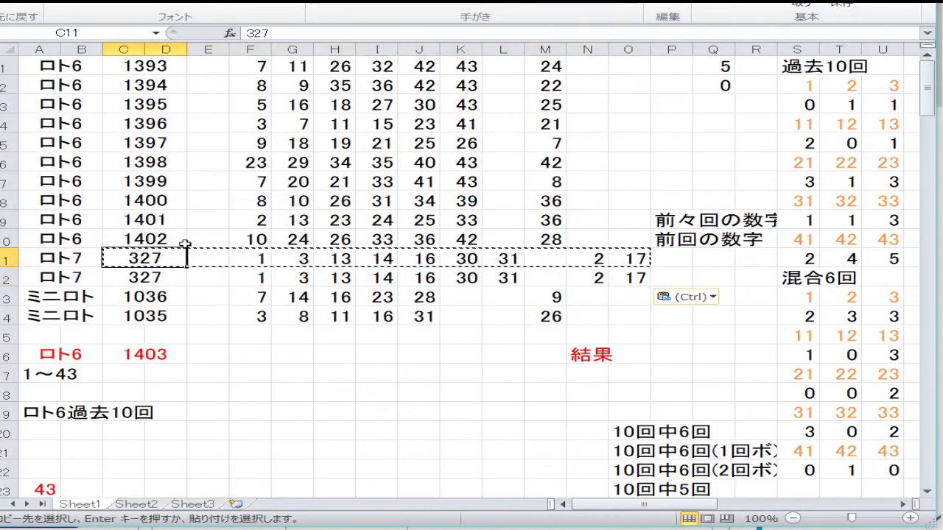
type("328")
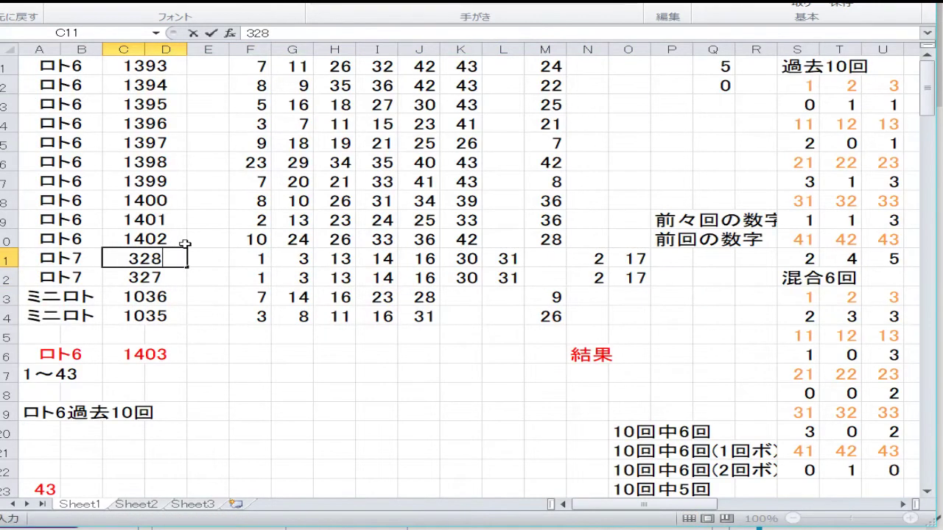
key("Tab")
key("Tab")
type("3")
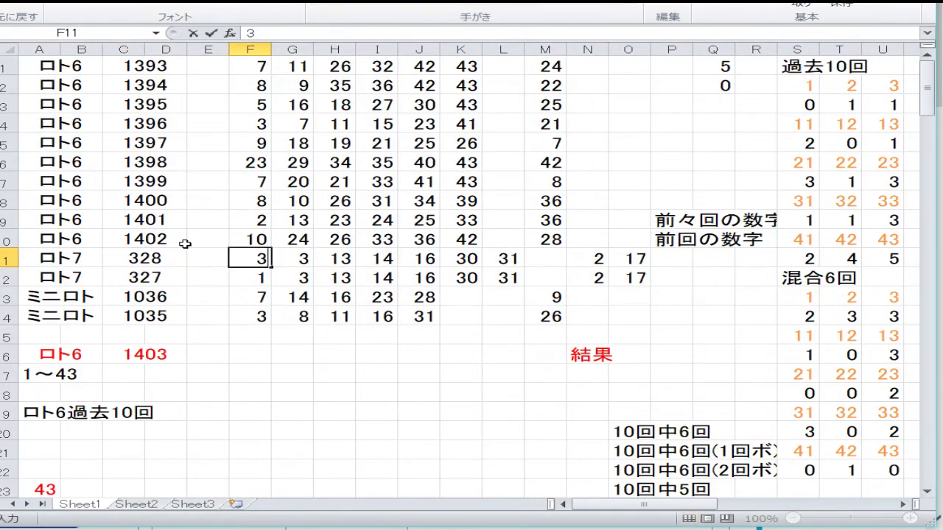
key("Tab")
type("9")
key("Tab")
type("10")
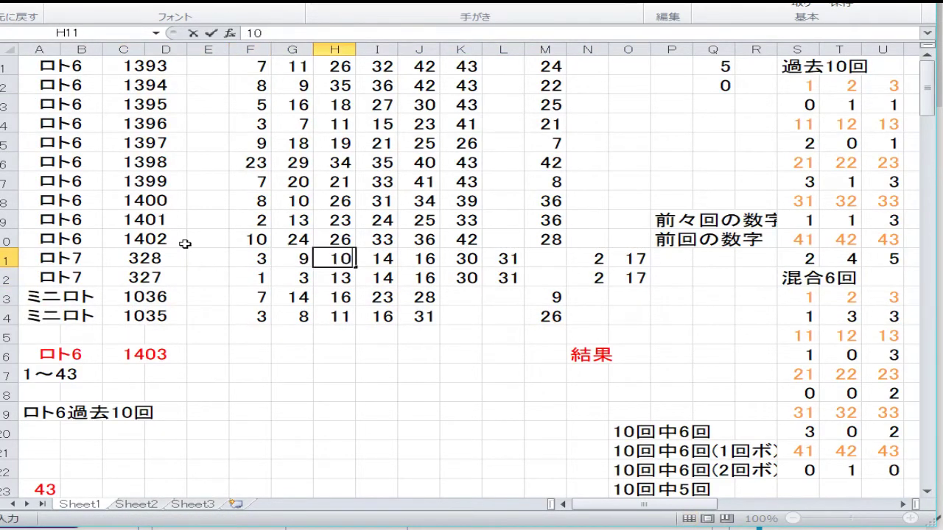
Enter the remaining draw 328 main numbers 14, 19, 24 and 30 in I11 through L11
key("Tab")
type("14")
key("Tab")
type("19")
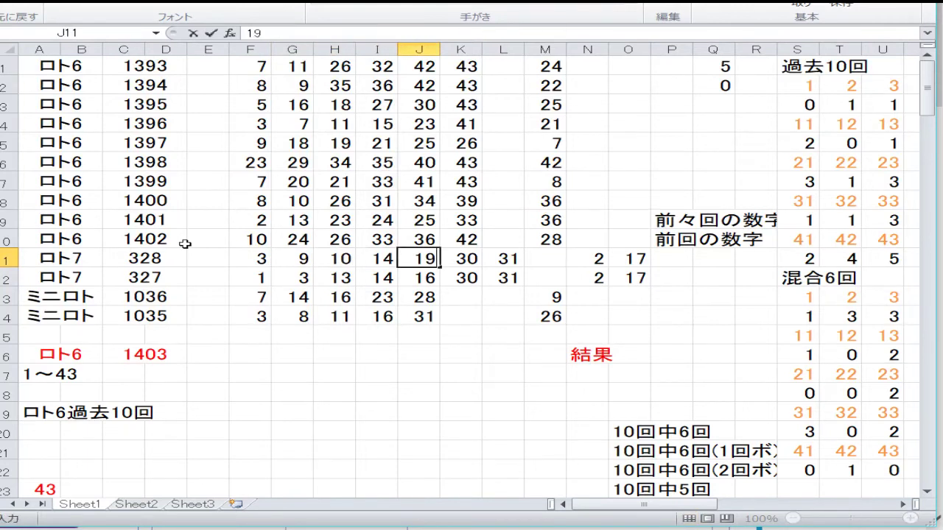
key("Tab")
type("24")
key("Tab")
type("30")
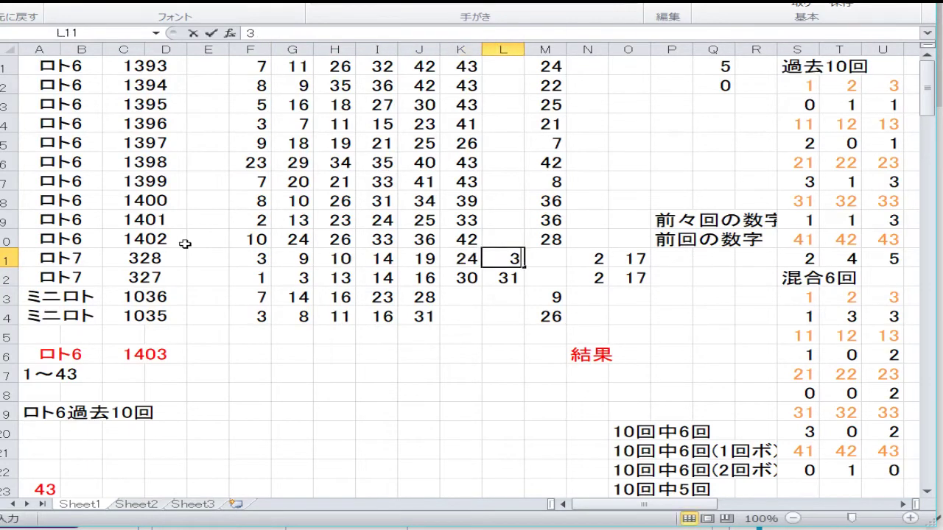
Enter the draw 328 bonus numbers 18 and 21 in N11 and O11, and save the workbook
key("Tab")
key("Tab")
type("18")
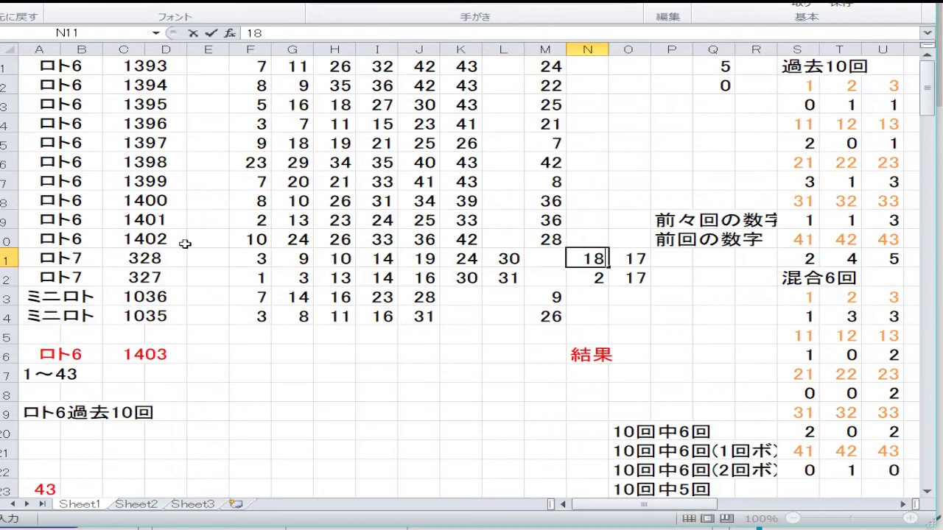
key("Tab")
type("21")
key("Down")
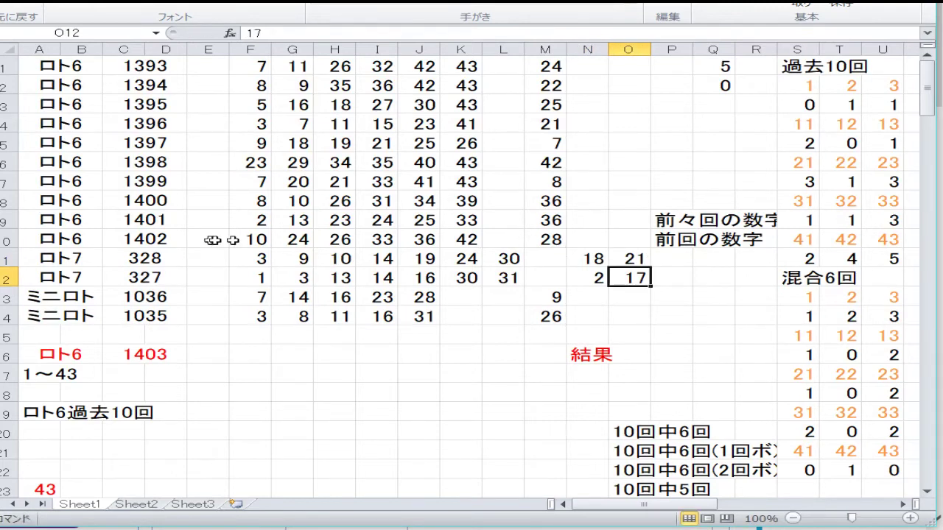
key("ctrl+s")
Inspect the COUNTIF formulas in S3, T3 and U3 that count numbers 1 to 3 in the 過去10回 table
key("Up")
key("Up")
key("Up")
key("Up")
key("Up")
key("Up")
key("Up")
key("Up")
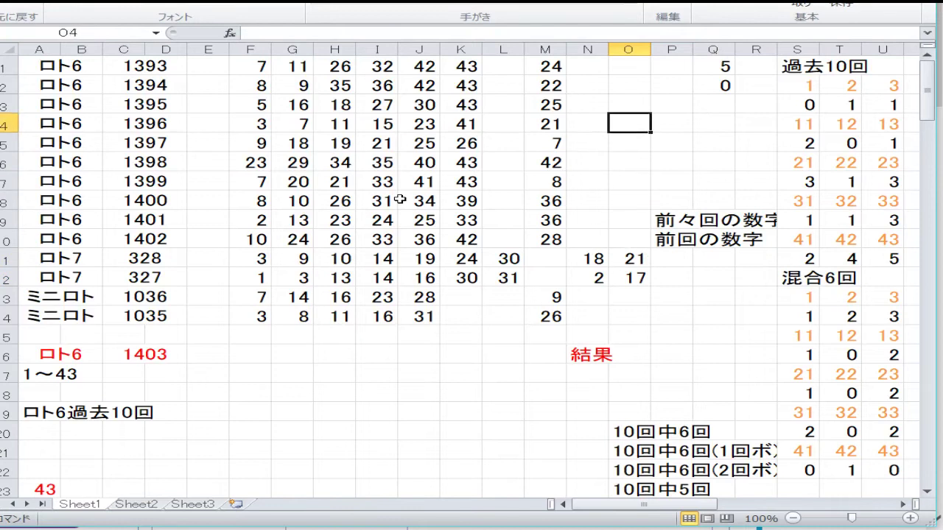
key("Up")
key("Up")
key("Right")
key("Right")
key("Right")
key("Right")
key("Down")
key("F2")
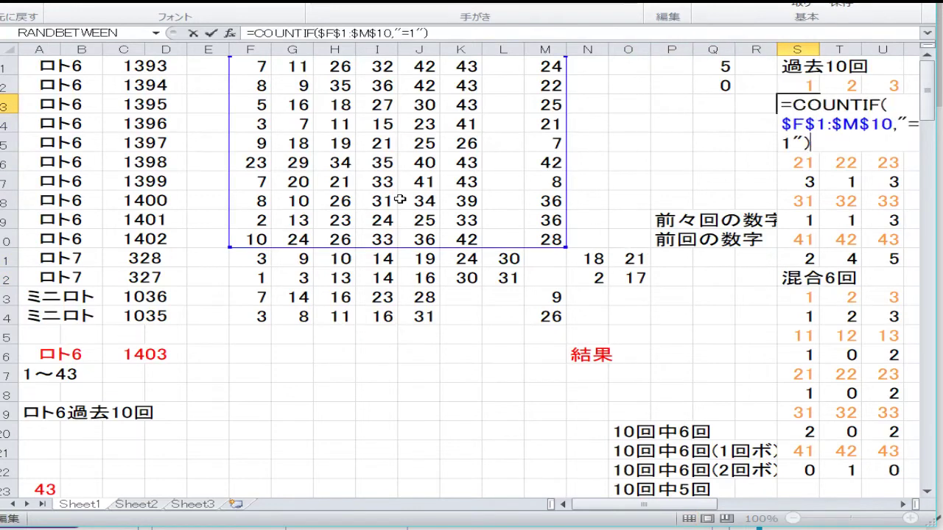
key("Return")
key("Right")
key("Up")
key("F2")
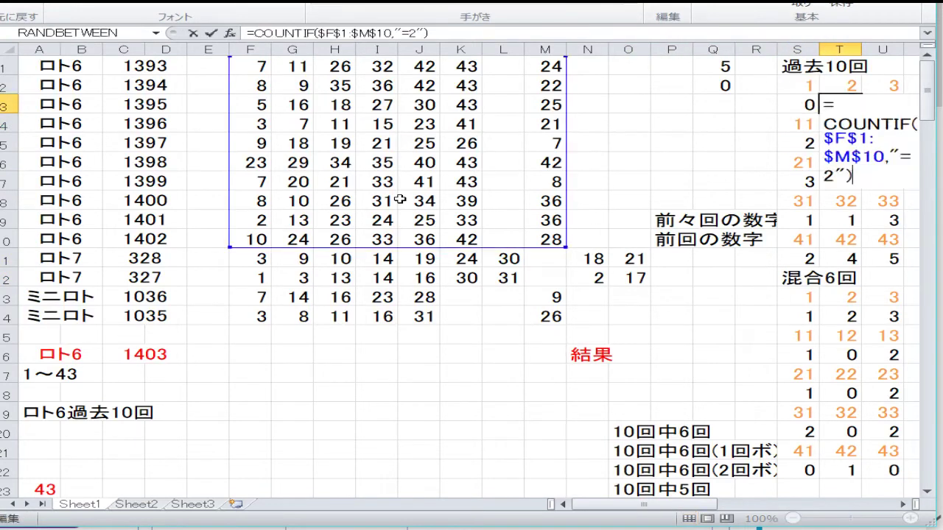
key("Escape")
key("Right")
key("F2")
key("Return")
Examine the 過去10回 and 混合6回 frequency tables and their bonus-number tables across columns S to AM
key("Right")
key("Right")
key("Right")
key("Right")
key("Right")
key("Right")
key("Right")
key("Right")
key("Right")
key("Right")
key("Right")
key("Right")
key("Right")
key("Right")
key("Right")
key("Right")
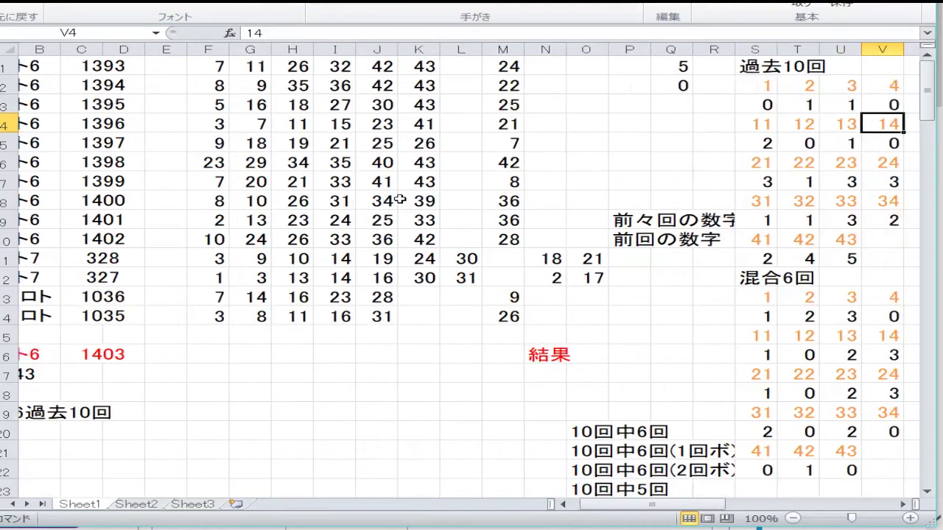
key("Right")
key("Right")
key("Right")
key("Right")
key("Right")
key("Left")
key("Left")
key("Left")
key("Left")
key("Left")
key("Left")
key("Left")
key("Left")
key("Left")
key("Left")
key("Left")
key("Left")
key("Left")
key("Left")
key("Left")
key("Left")
key("Left")
key("Left")
key("Left")
key("Left")
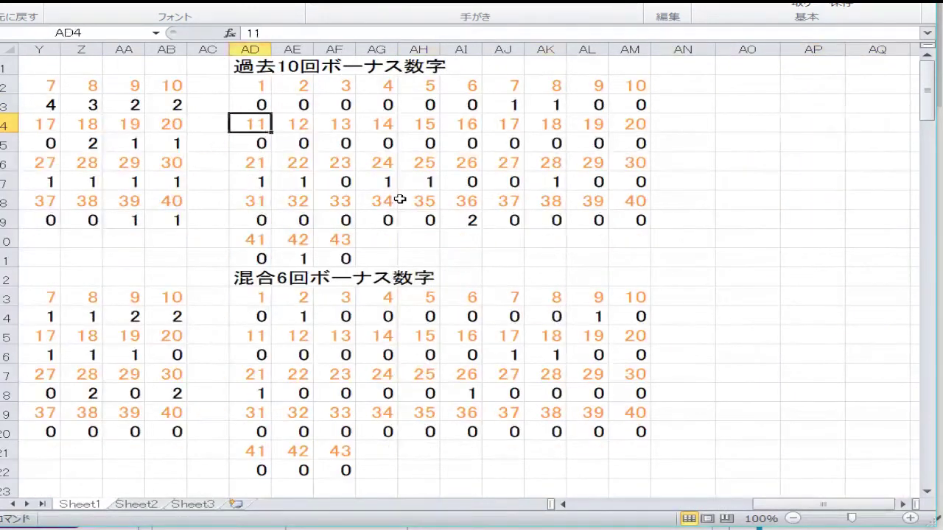
key("Right")
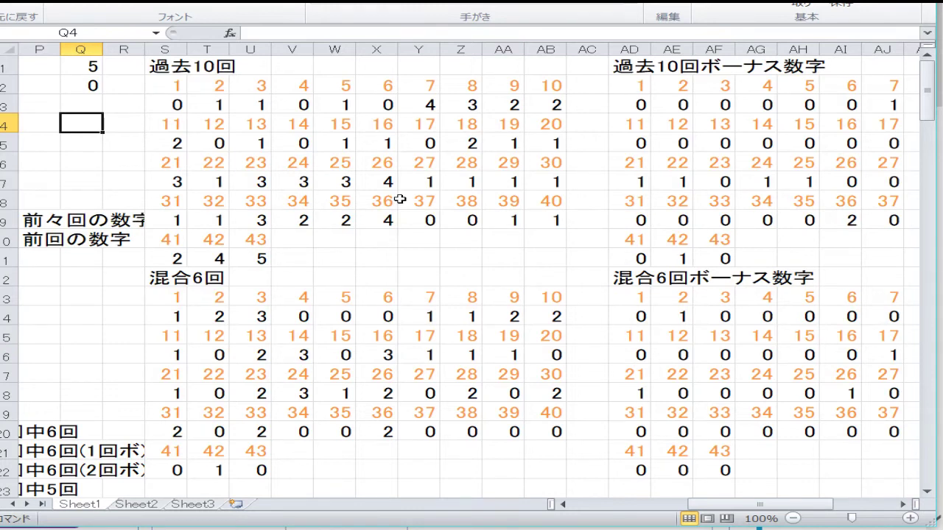
key("Right")
key("Right")
key("Right")
key("Right")
key("Right")
key("Right")
key("Right")
key("Right")
key("Right")
key("Right")
key("Right")
key("Right")
key("Right")
key("Right")
key("Right")
key("Right")
key("Right")
key("Right")
key("Right")
key("Right")
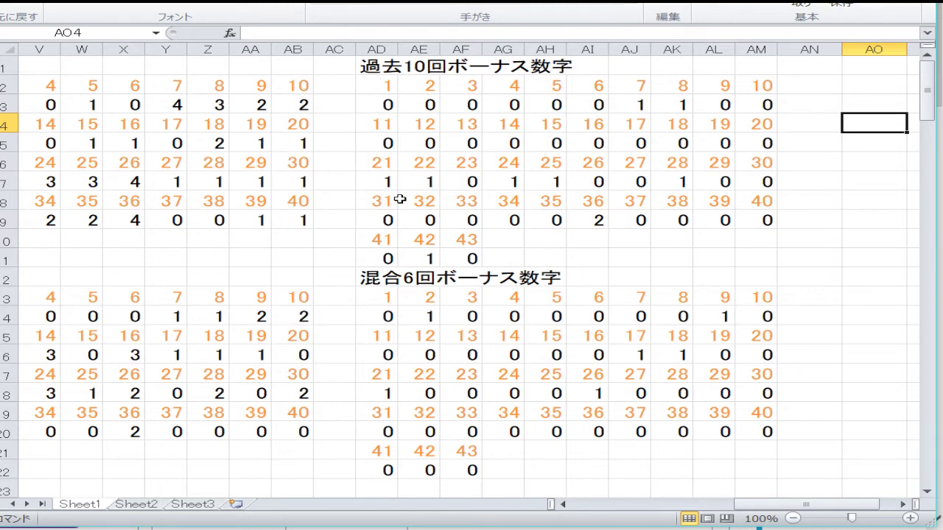
key("Left")
key("Left")
key("Left")
key("Left")
key("Left")
key("Left")
key("Left")
key("Left")
key("Left")
key("Left")
key("Left")
key("Left")
key("Left")
key("Left")
key("Left")
key("Left")
key("Left")
key("Left")
key("Left")
key("Left")
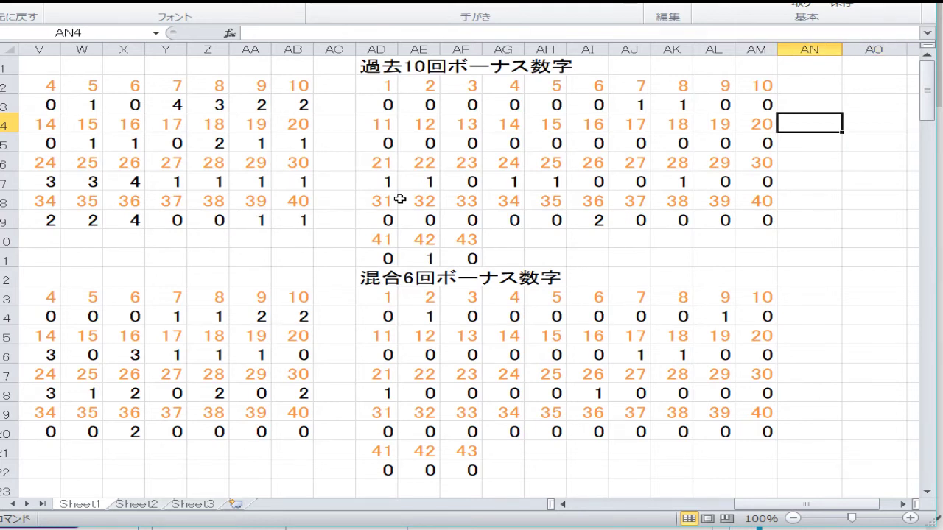
key("Left")
key("Left")
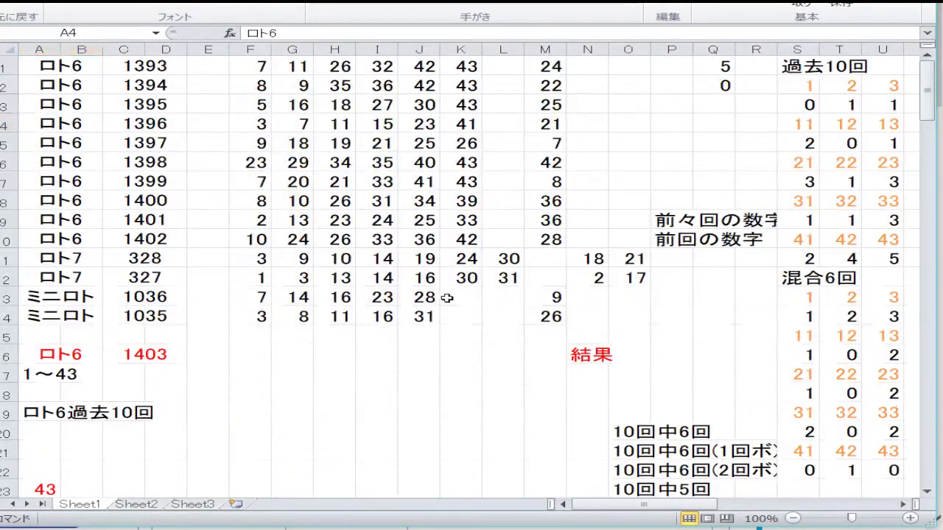
Clear the old numbers from A23:H33 in the ロト6過去10回 section
scroll(442, 308, "down", 2, "ctrl")
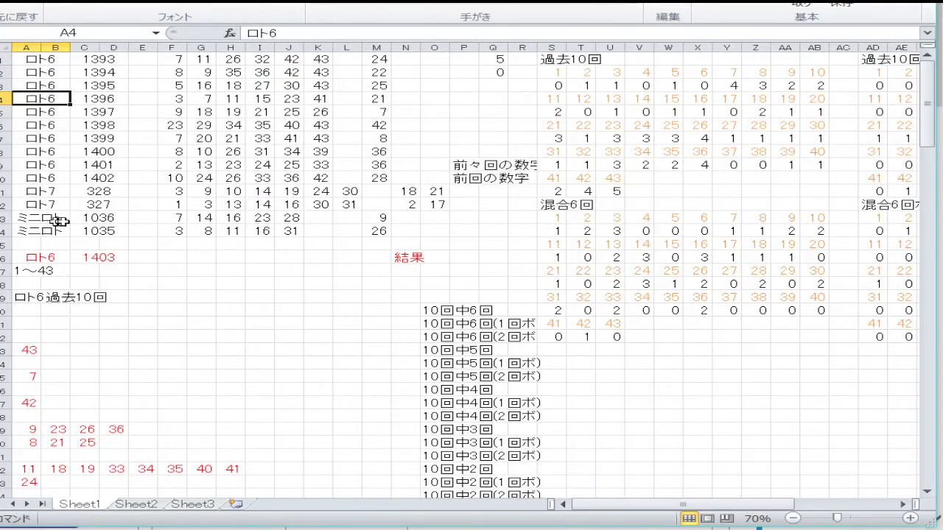
scroll(116, 228, "up", 2, "ctrl")
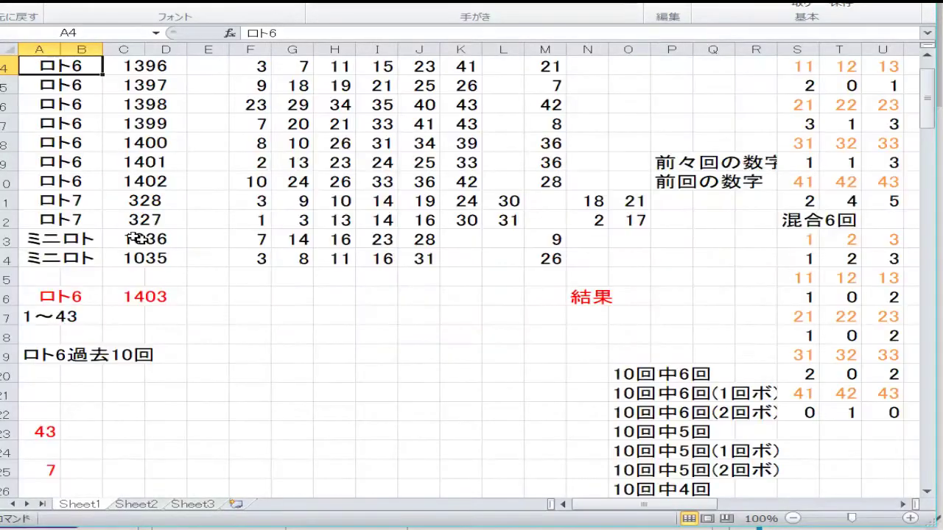
scroll(136, 238, "up", 1, "ctrl")
scroll(143, 240, "down", 1, "ctrl")
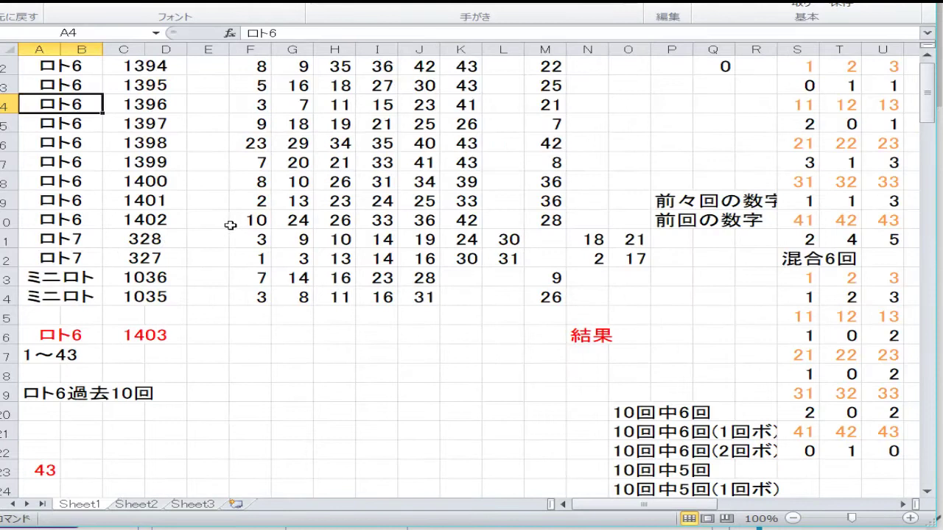
left_click(203, 241)
scroll(203, 241, "down", 5)
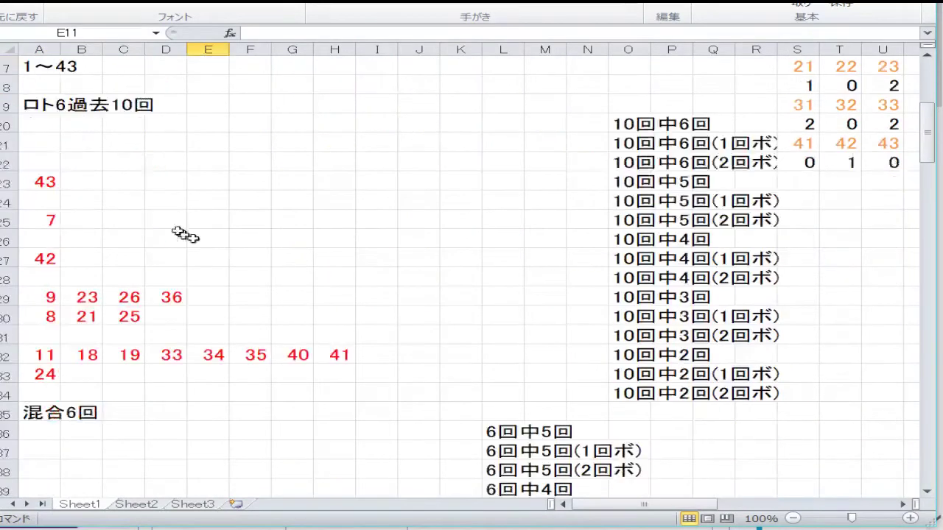
left_click_drag(47, 182, 353, 371)
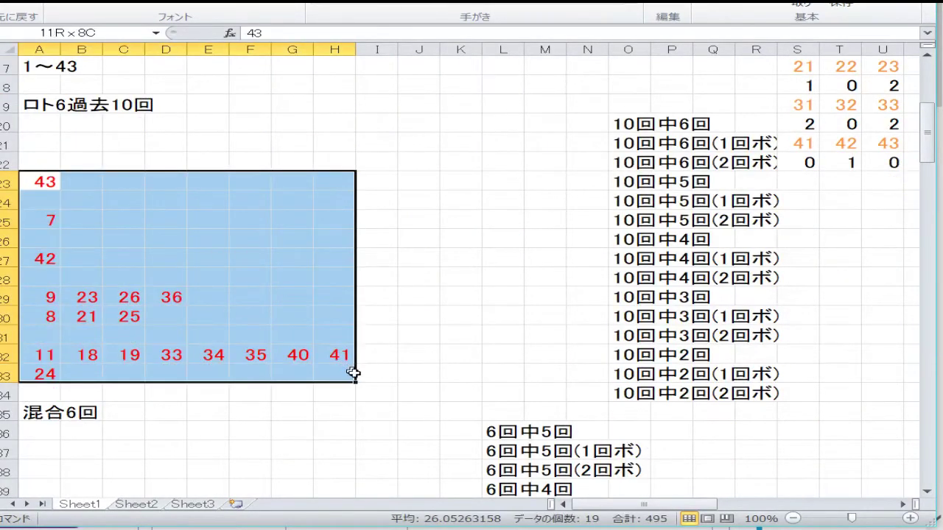
right_click(330, 350)
left_click(246, 199)
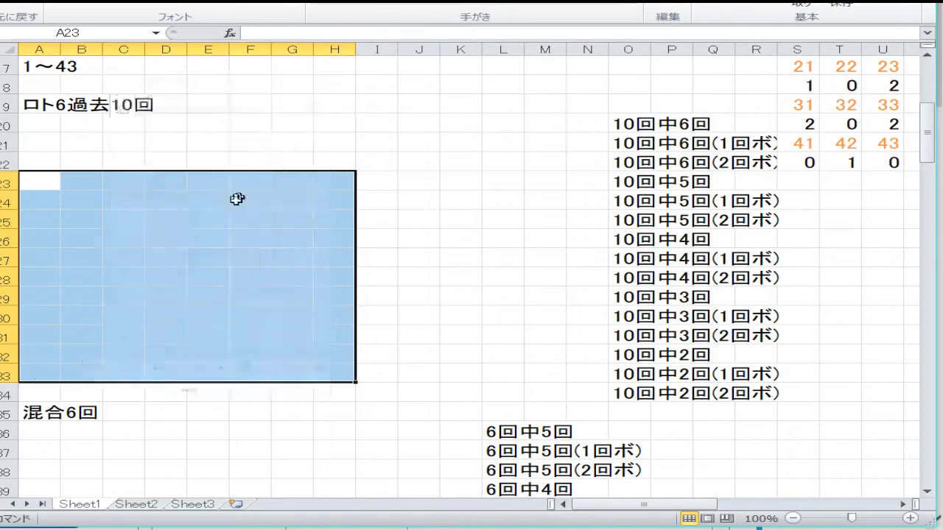
Clear the old numbers from A40:H46 in the 混合6回 section
scroll(221, 280, "down", 4)
left_click_drag(314, 390, 59, 277)
right_click(81, 313)
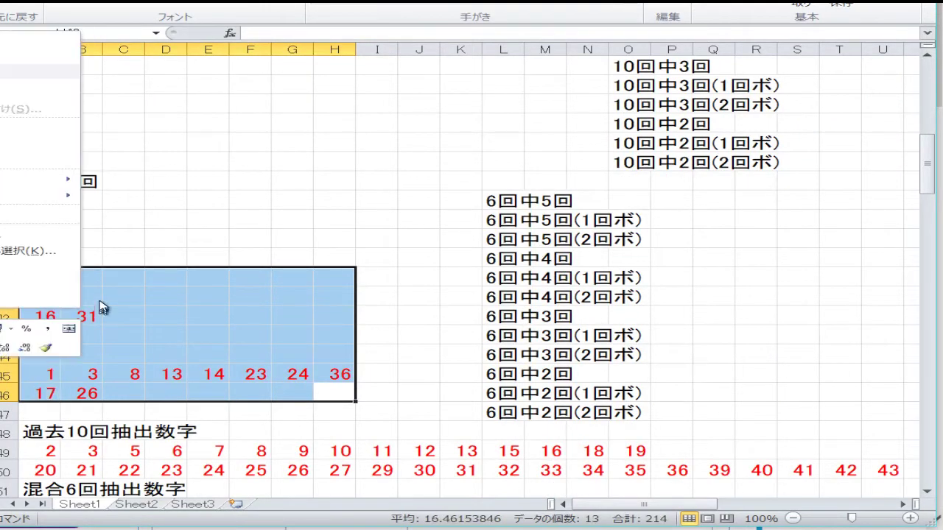
left_click(39, 170)
Enter 43 in A23 of the ロト6過去10回 section, on the 10回中5回 row
scroll(148, 148, "up", 8)
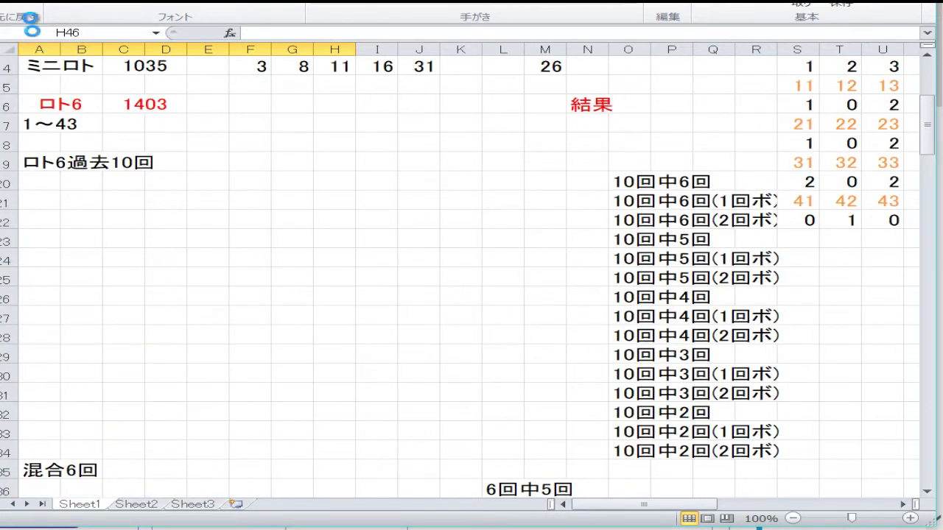
left_click(136, 258)
key("Left")
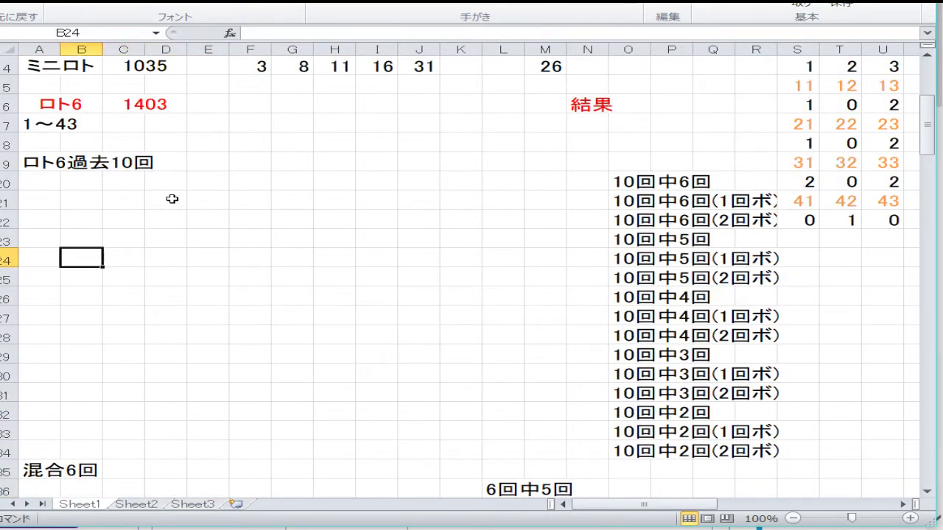
key("Left")
key("Up")
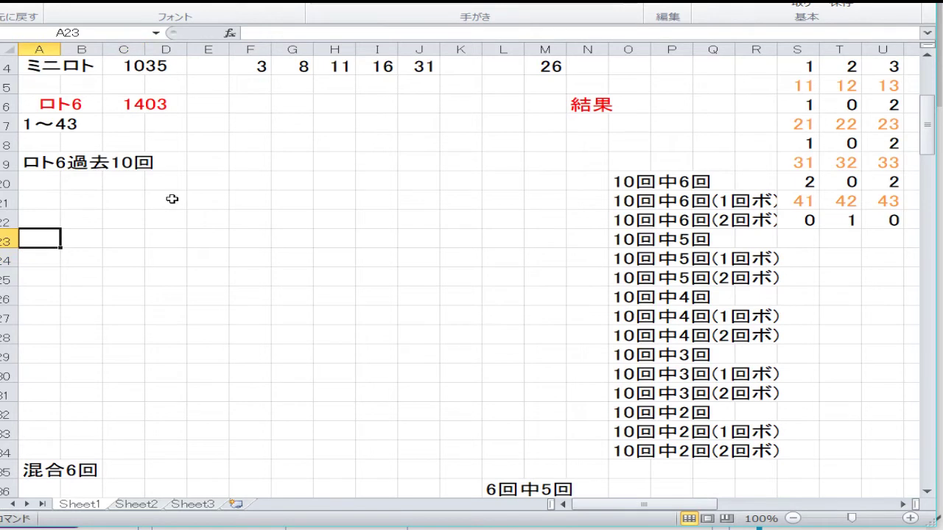
key("Up")
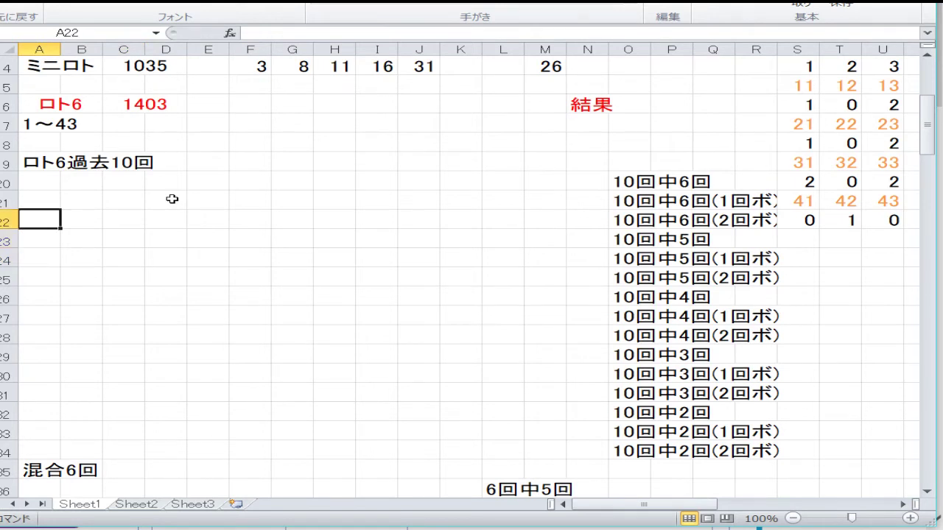
key("Down")
type("43")
key("Return")
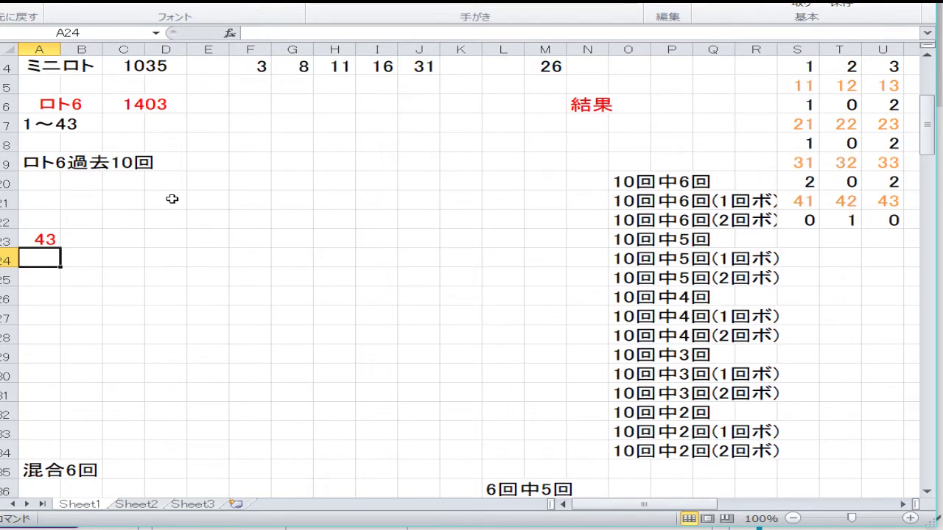
Enter 26 in A26 for 10回中4回, and 7 and 42 in A27:B27 for 10回中4回(1回ボ)
key("Down")
key("Down")
type("26")
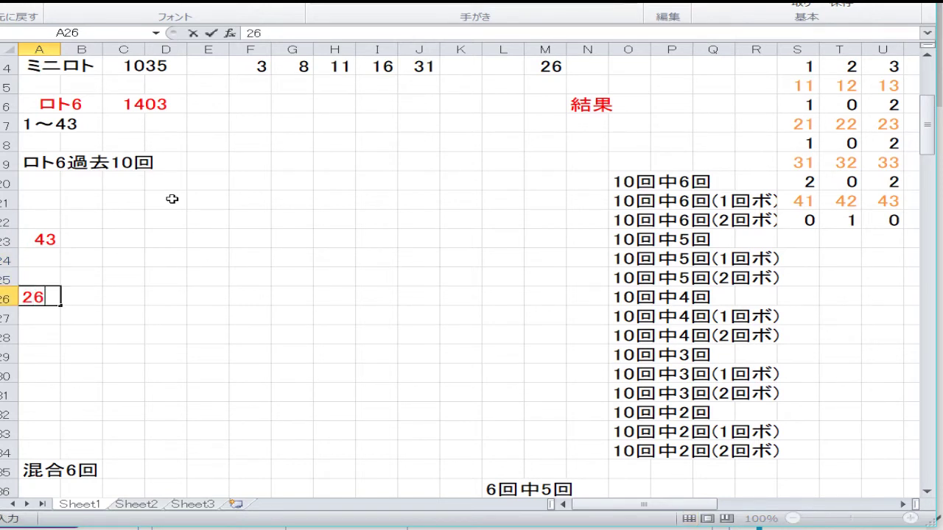
key("Return")
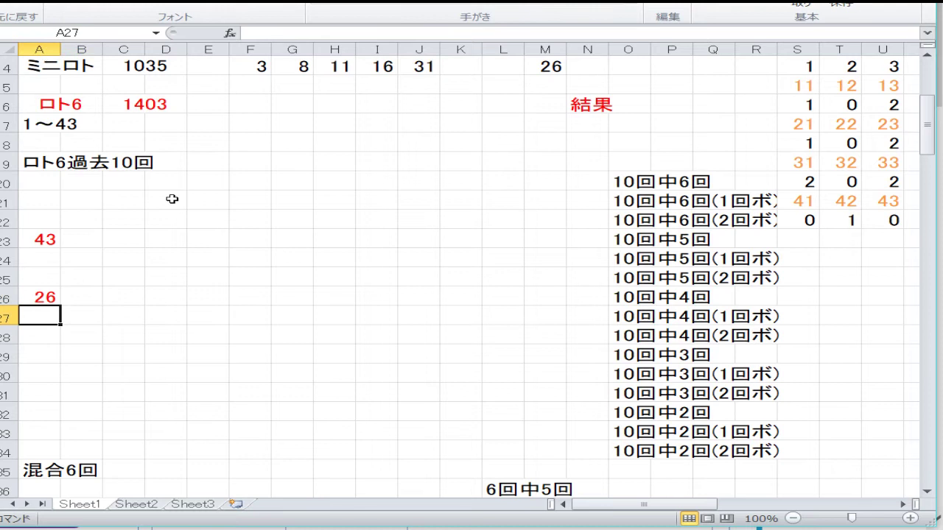
type("7")
key("Tab")
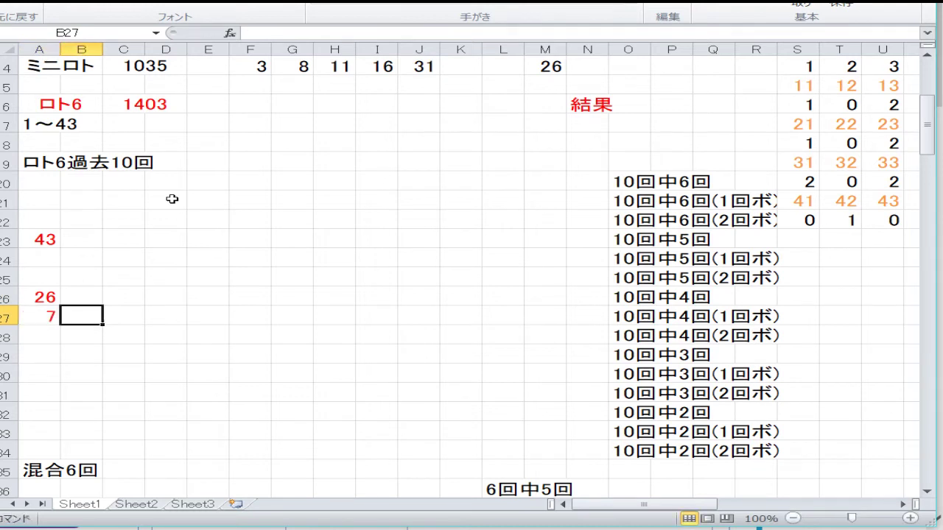
type("42")
key("Return")
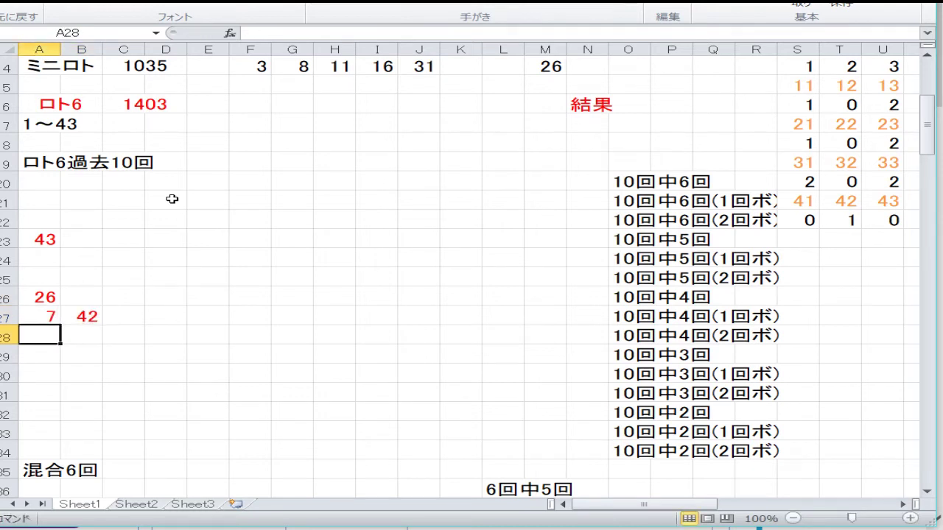
Enter 36 in A28 for 10回中4回(2回ボ), and 23 and 33 in A29:B29 for 10回中3回
type("36")
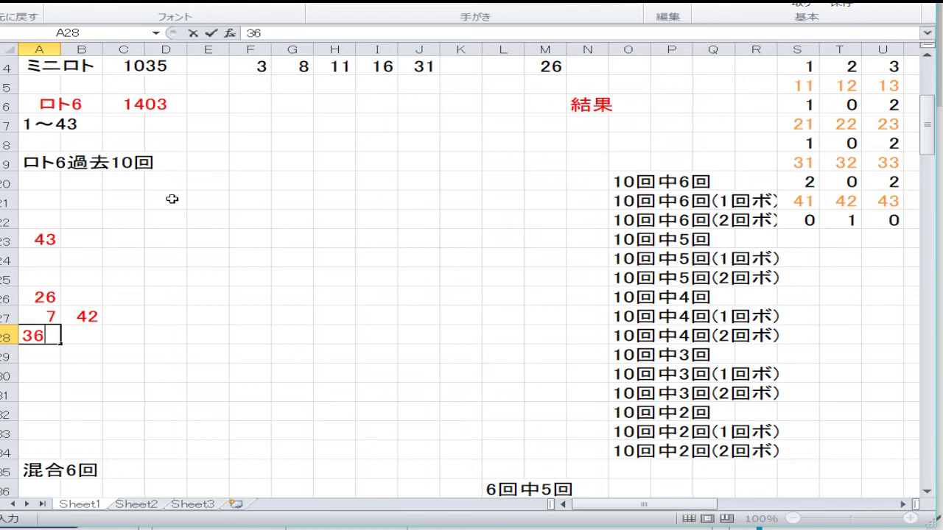
key("Return")
key("Return")
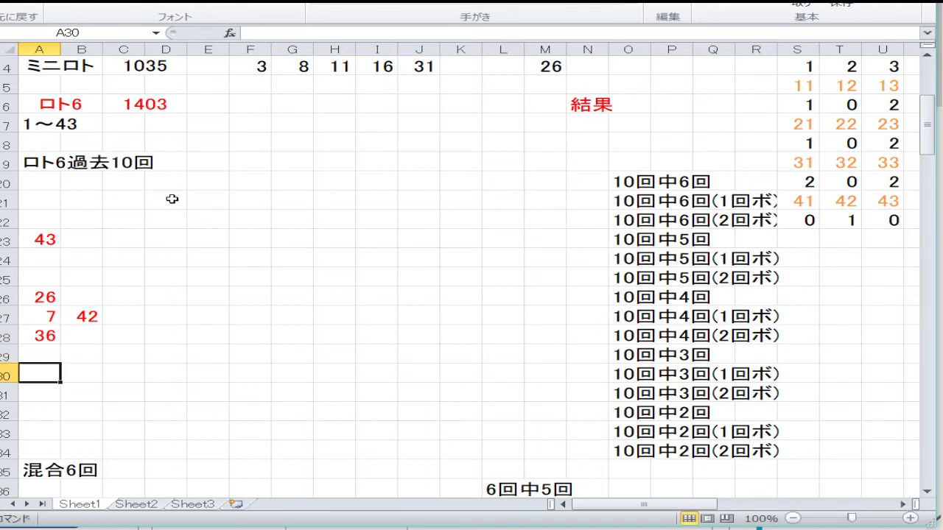
key("Up")
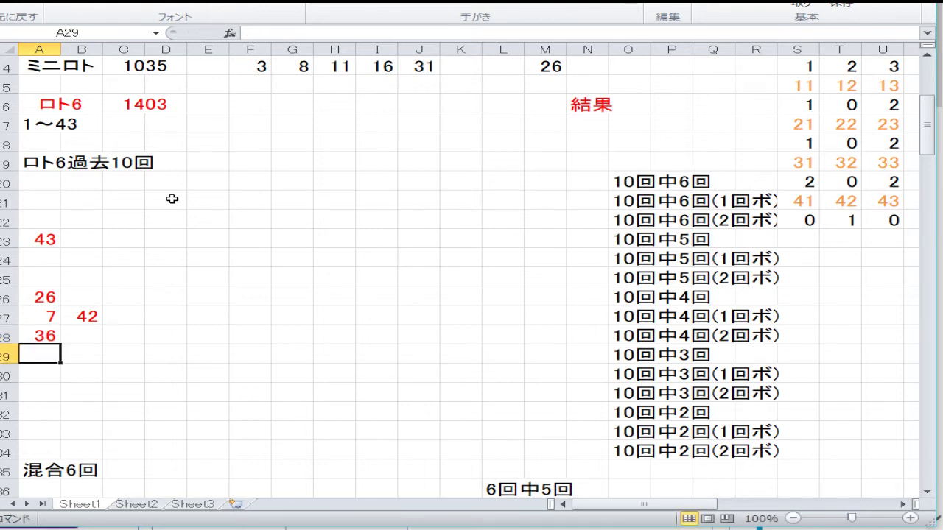
type("23")
key("Tab")
type("33")
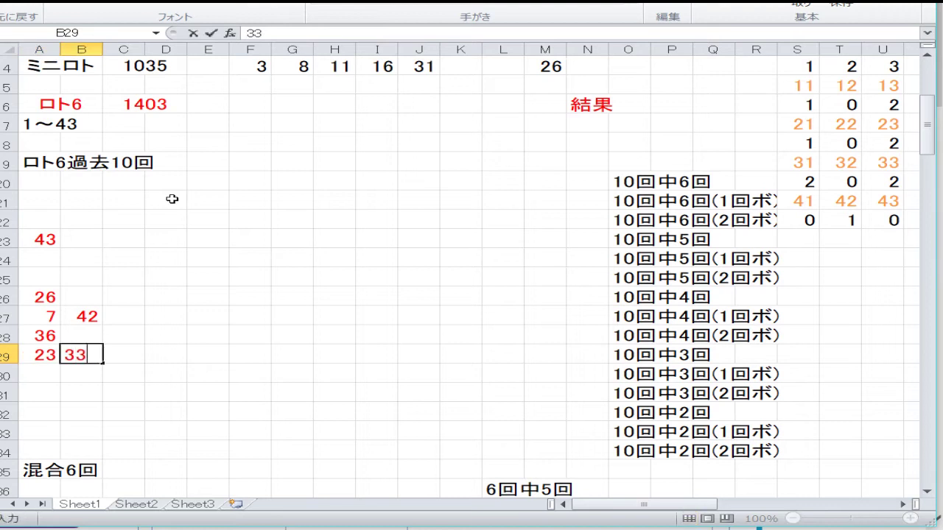
key("Return")
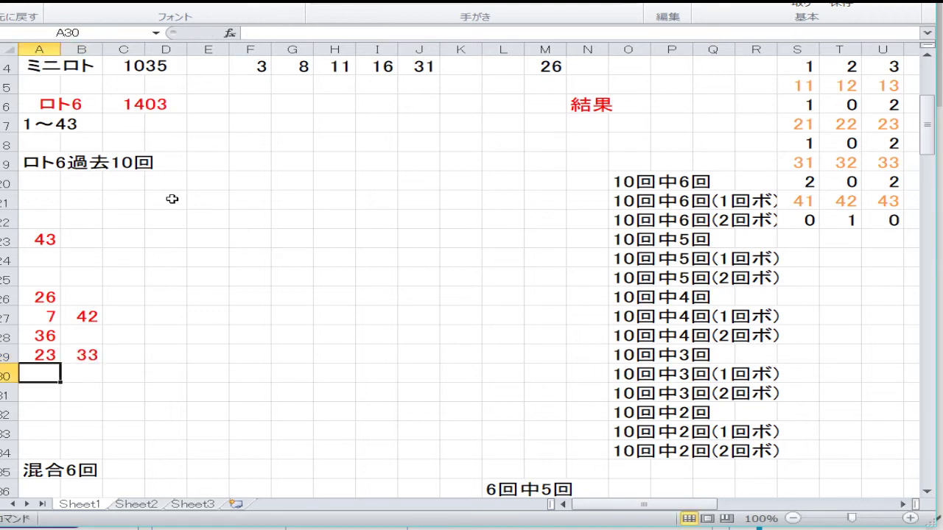
Enter 8, 21, 24 and 25 in A30:D30 on the 10回中3回(1回ボ) row
type("8")
key("Tab")
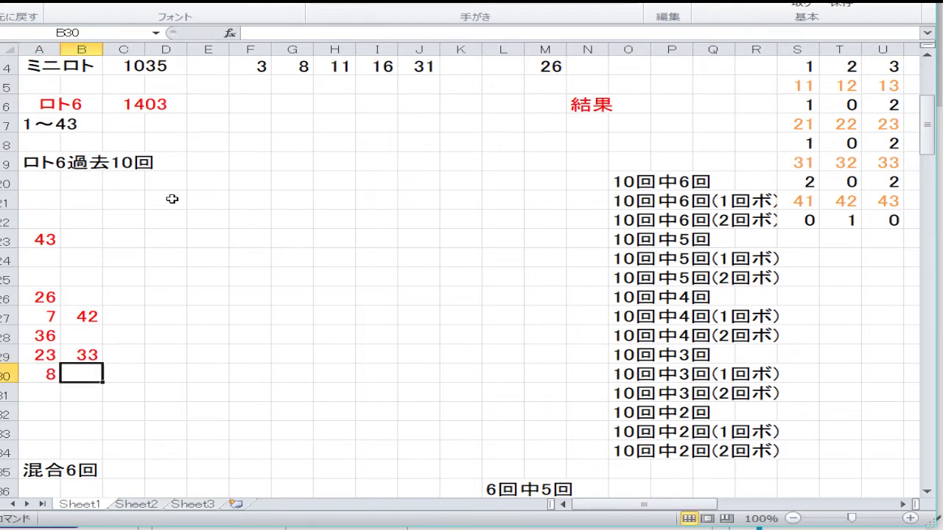
type("21")
key("Tab")
type("24")
key("Tab")
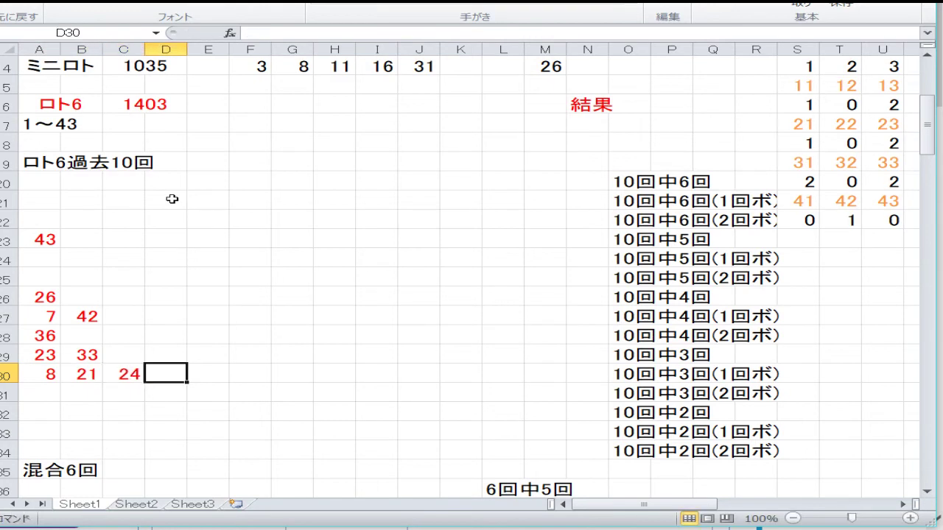
type("25")
key("Down")
key("Left")
key("Left")
key("Left")
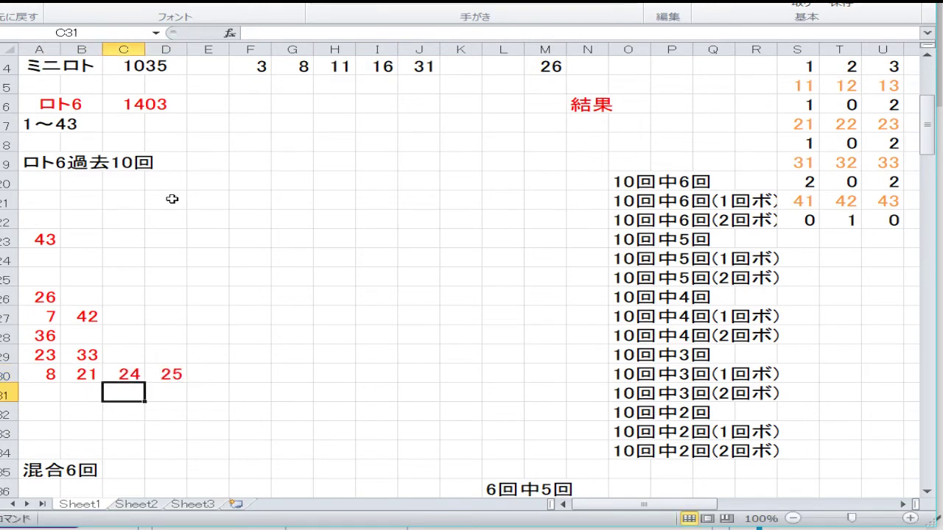
key("Down")
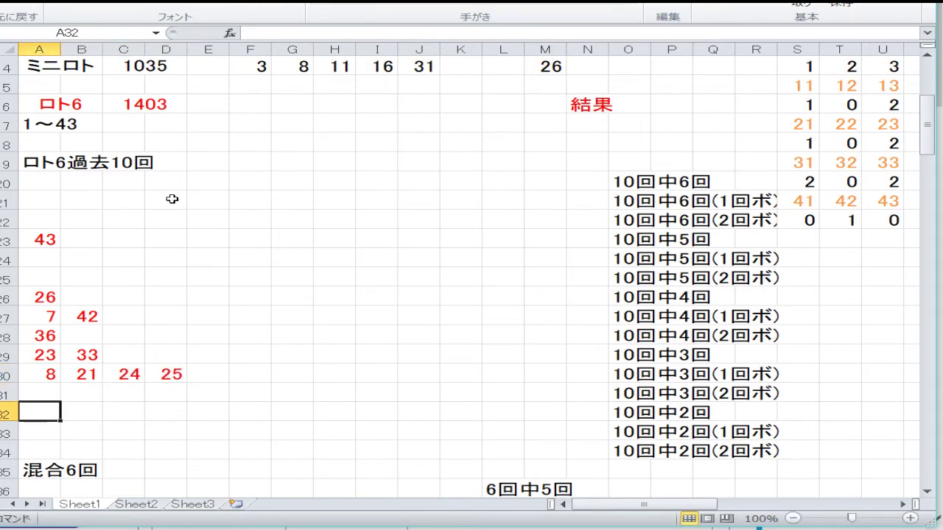
Enter 9, 10, 11, 18, 34, 35 and 41 in A32:G32 on the 10回中2回 row
type("9")
key("Tab")
type("10")
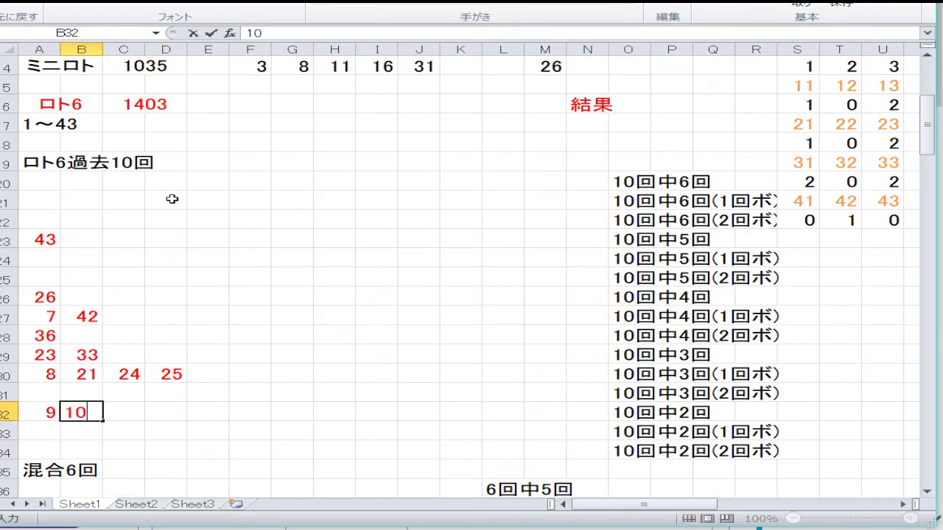
key("Tab")
type("11")
key("Tab")
type("18")
key("Tab")
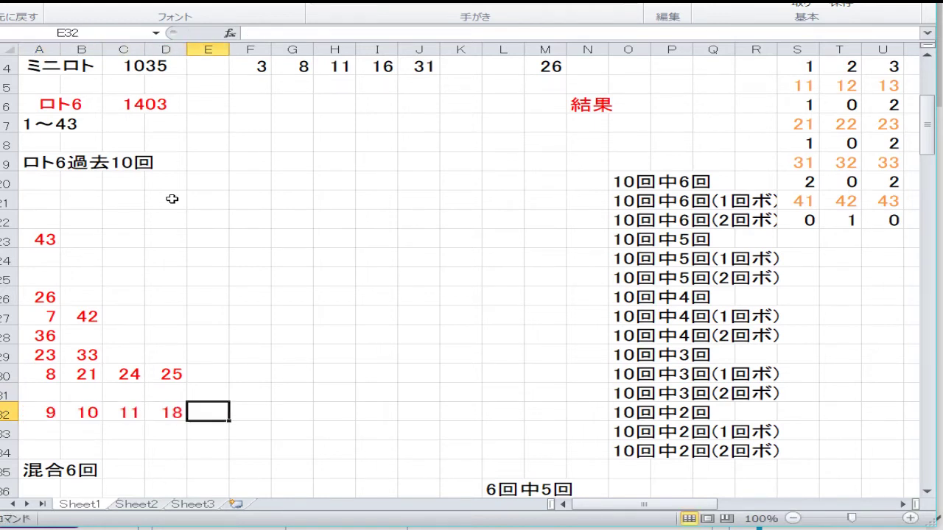
type("34")
key("Tab")
type("35")
key("Tab")
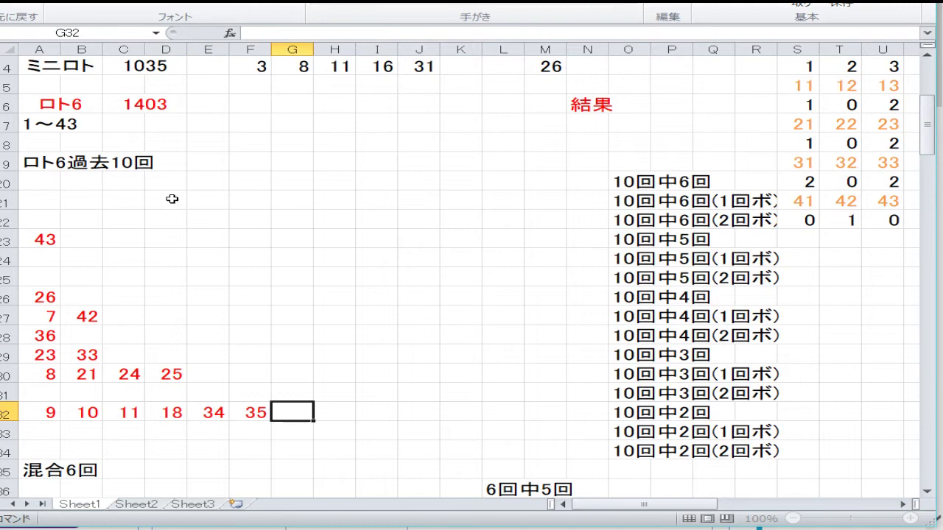
type("41")
key("Down")
key("Down")
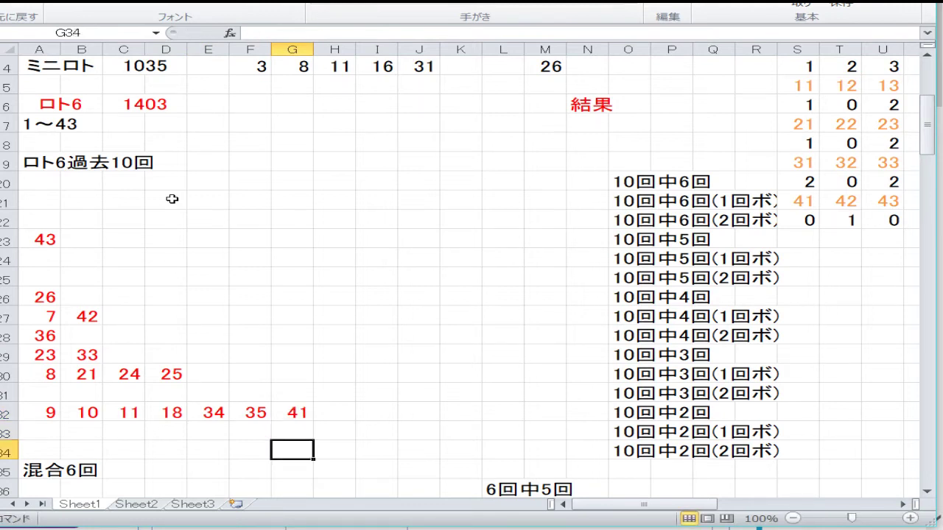
Enter 3, 14, 16 and 24 in A42:D42 of the 混合6回 section, on the 6回中3回 row
key("ctrl+Down")
key("Up")
key("Up")
key("Up")
key("Up")
key("Up")
key("Up")
key("Up")
key("Up")
key("Up")
key("Up")
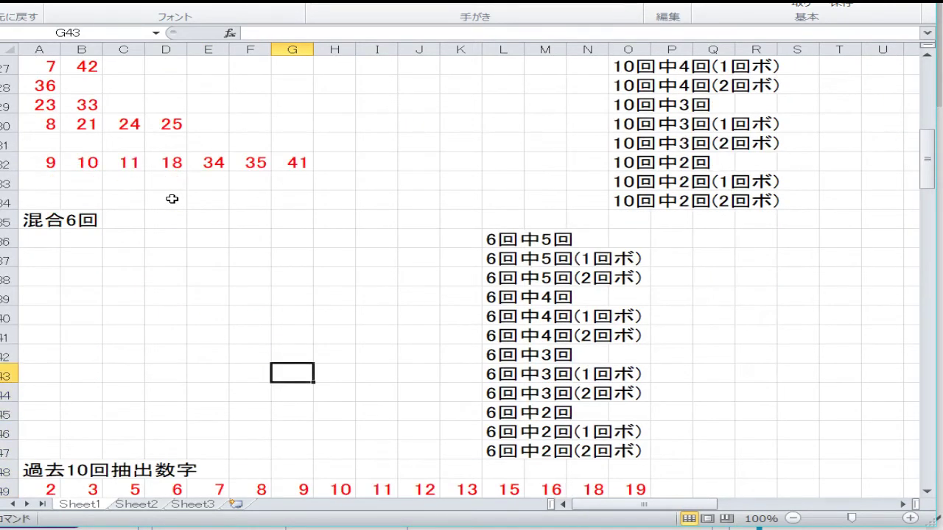
key("Left")
key("Left")
key("Left")
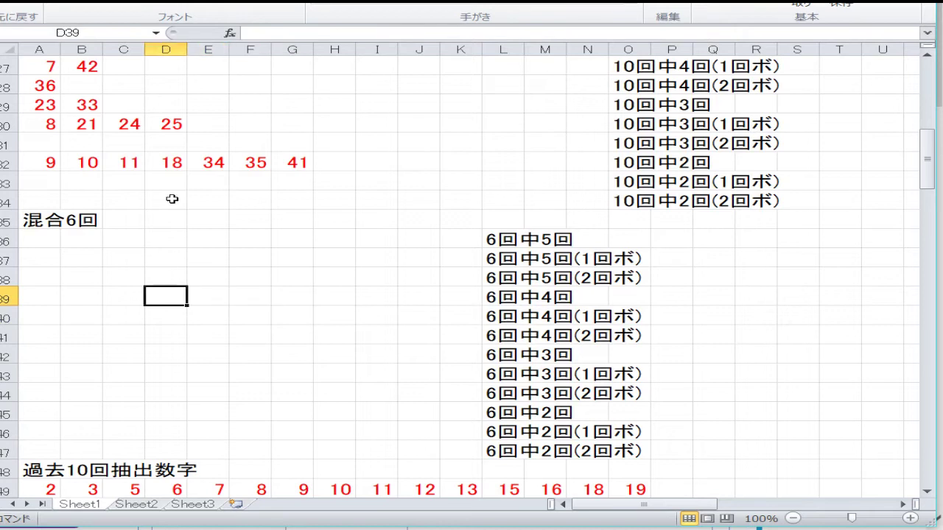
key("Left")
key("Left")
key("Left")
key("Down")
key("Down")
key("Down")
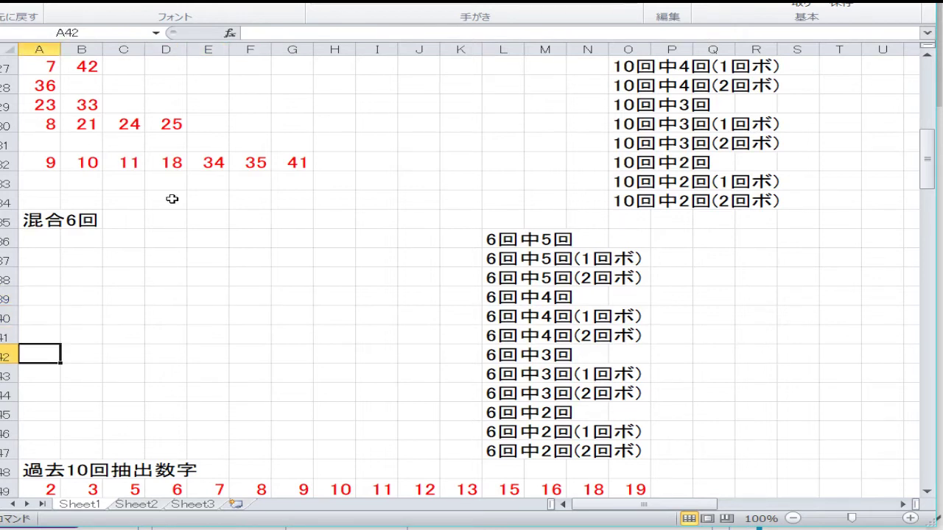
type("14")
key("Right")
key("Left")
type("3")
key("Right")
type("14")
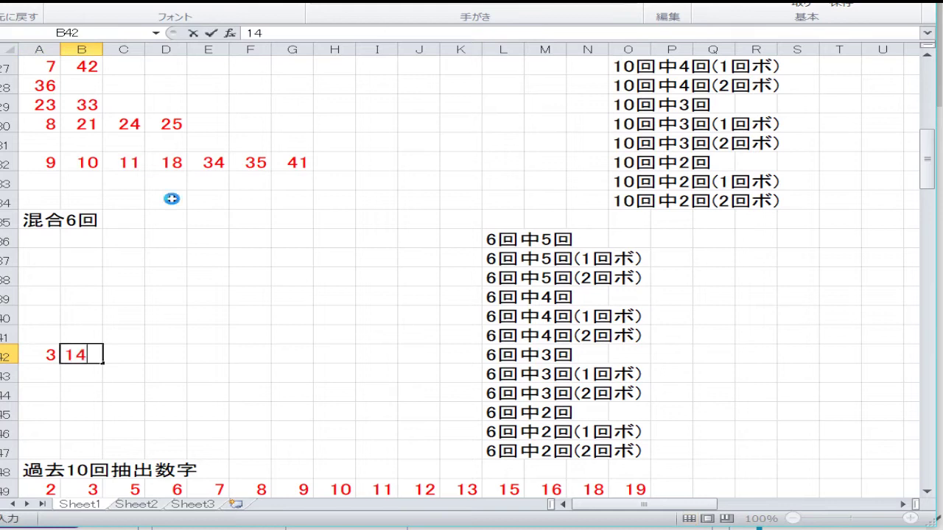
key("Right")
type("16")
key("Right")
type("24")
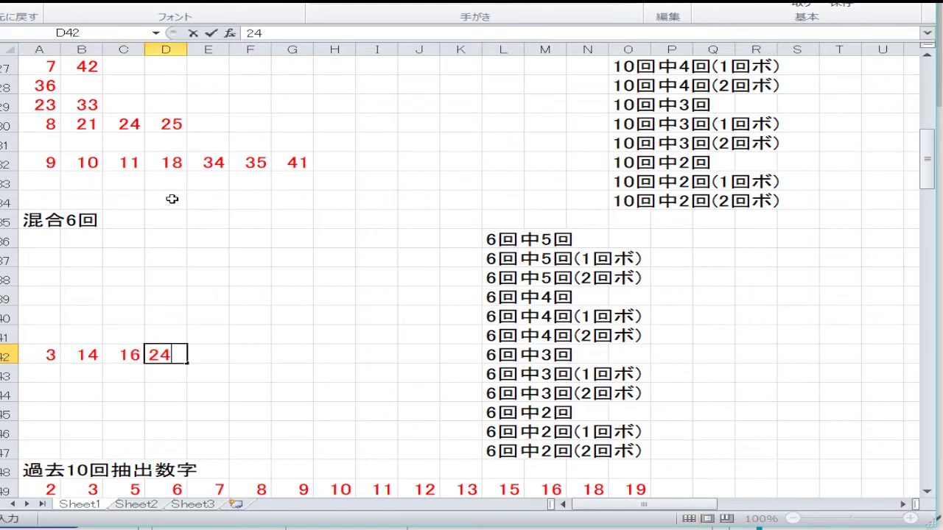
key("Return")
Enter 10, 13, 23, 28, 30, 31, 33 and 36 in A45:H45 on the 6回中2回 row
key("Left")
key("Left")
key("Left")
key("Down")
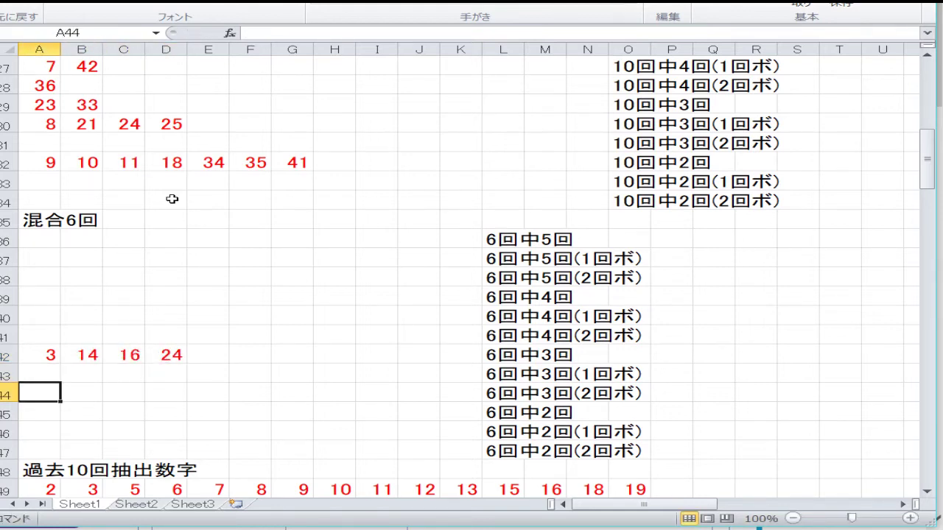
key("Down")
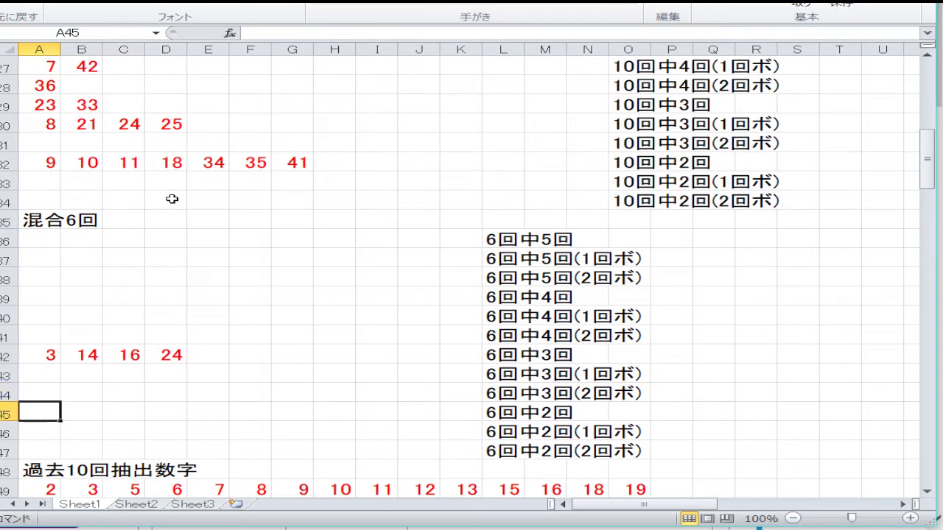
type("10")
key("Tab")
type("13")
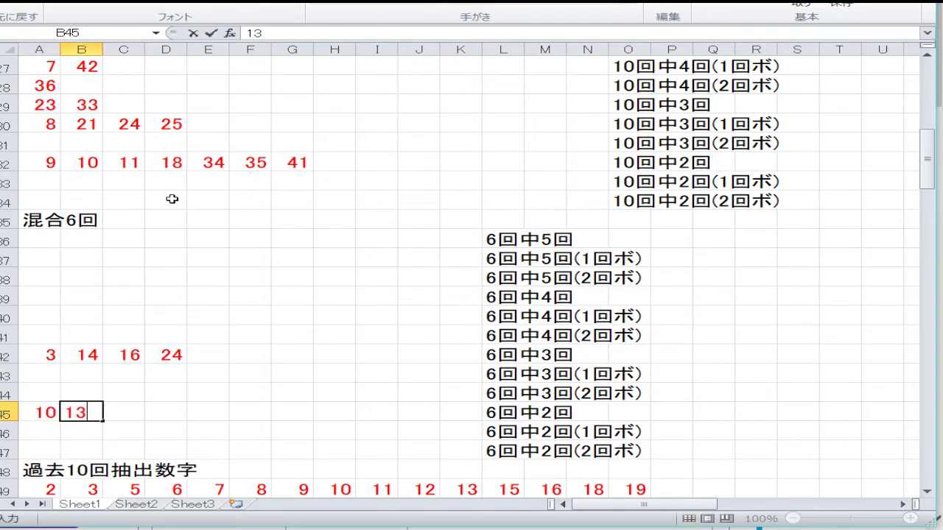
key("Tab")
type("23")
key("Tab")
type("28")
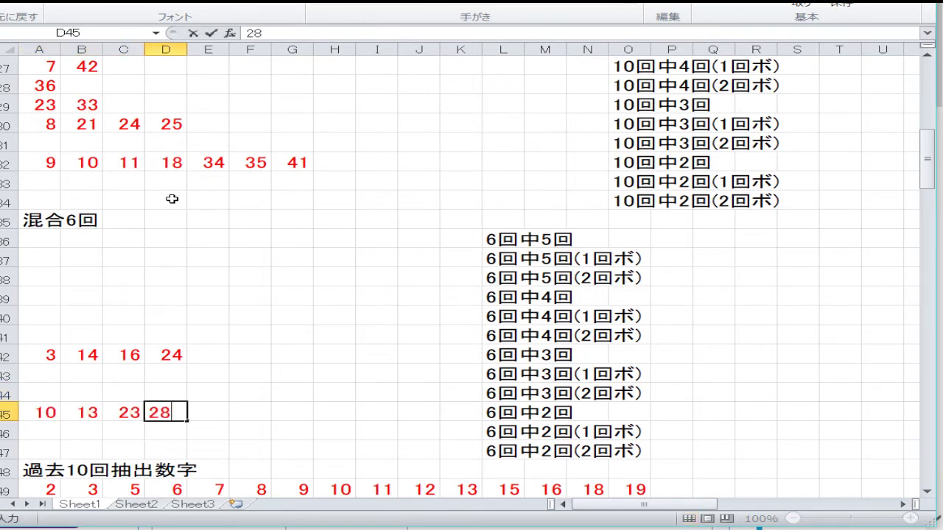
key("Tab")
type("30")
key("Tab")
type("31")
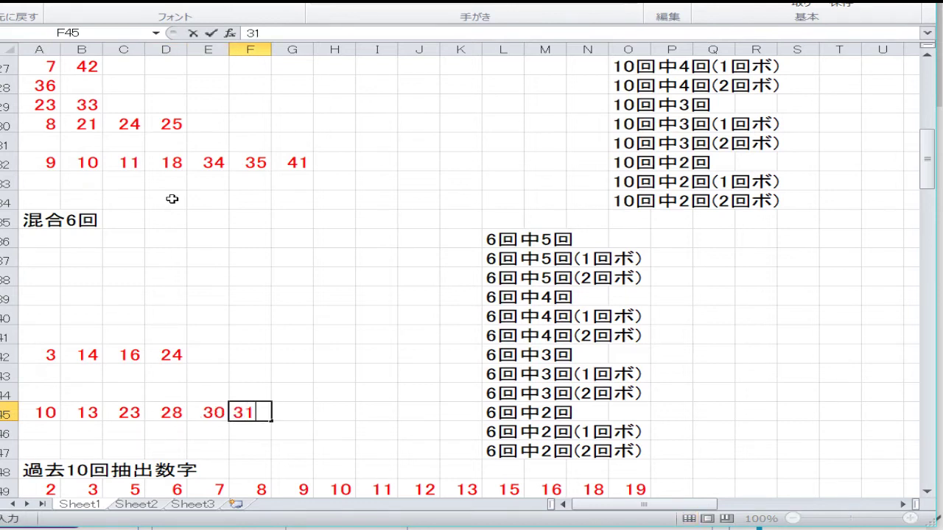
key("Tab")
type("33")
key("Tab")
type("36")
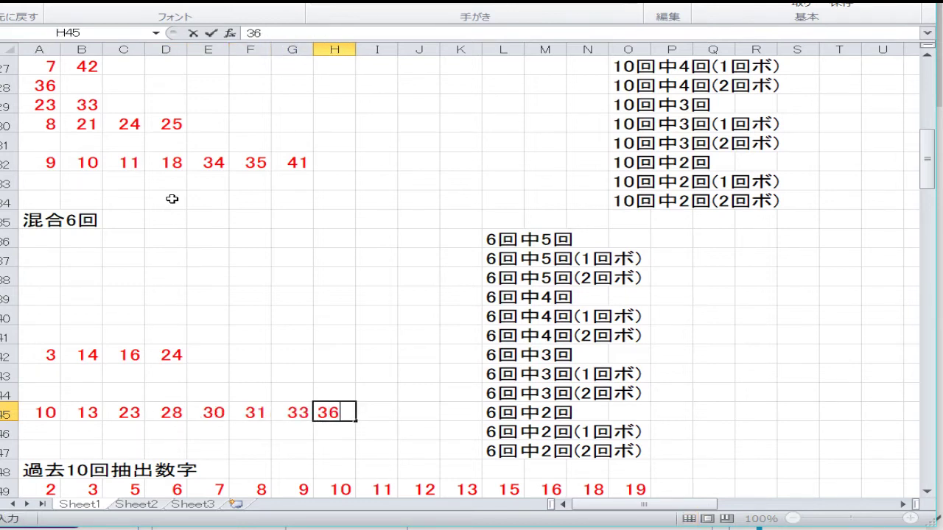
key("Return")
Enter 2, 9 and 26 in A46:C46 on the 6回中2回(1回ボ) row
key("Left")
key("Left")
key("Left")
key("Left")
key("Left")
key("Left")
key("Left")
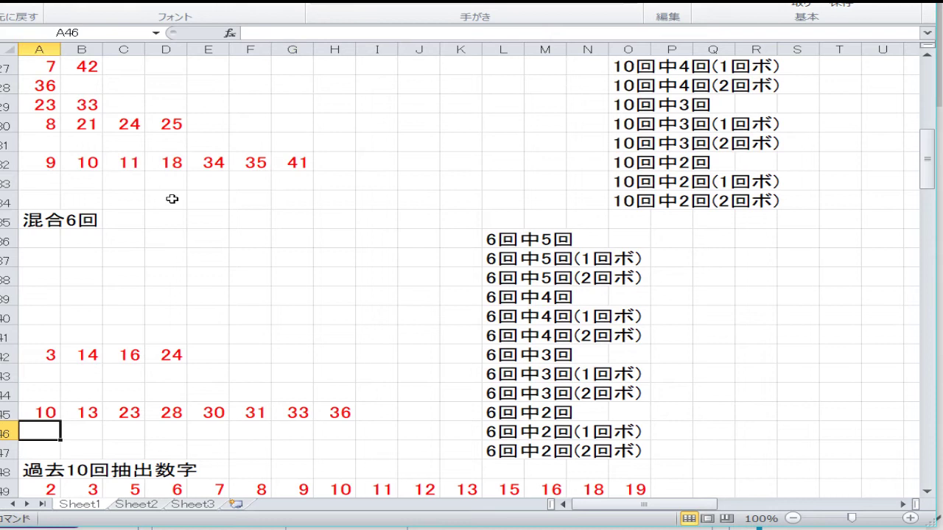
type("2")
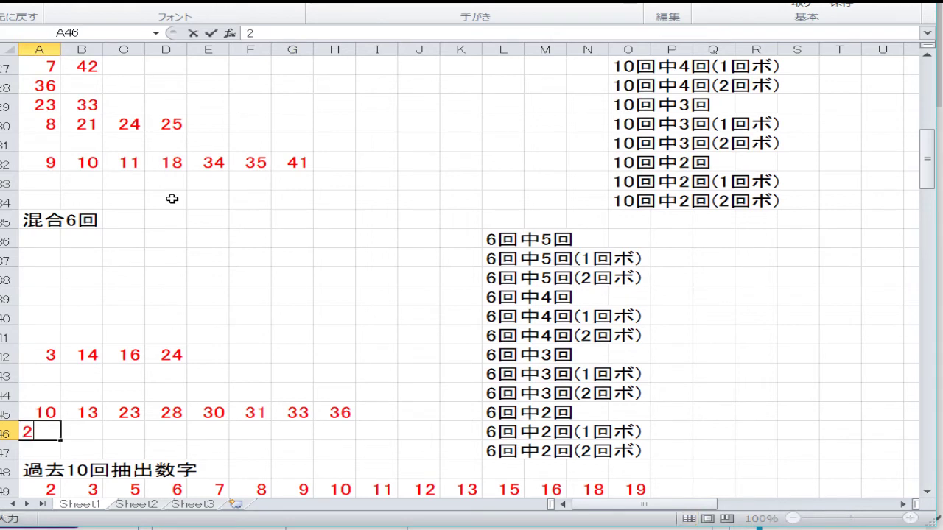
key("Tab")
type("9")
key("Tab")
type("2")
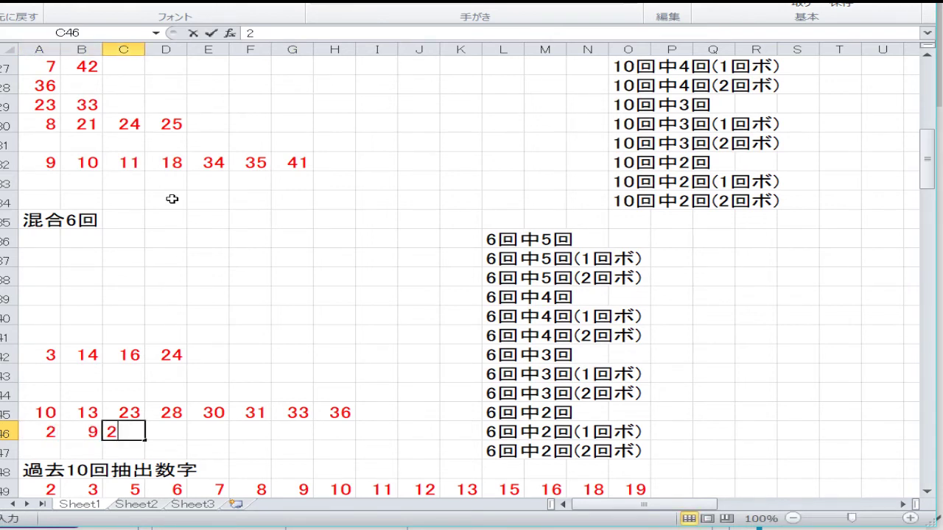
type("6")
key("Down")
Replace D49:H49 in the 過去10回抽出数字 list with 7, 8, 9, 10 and 11
key("Down")
key("Down")
key("Down")
key("Down")
key("Down")
key("Down")
key("Down")
key("Down")
key("Down")
key("Down")
key("Down")
key("Down")
key("Down")
key("Down")
key("Down")
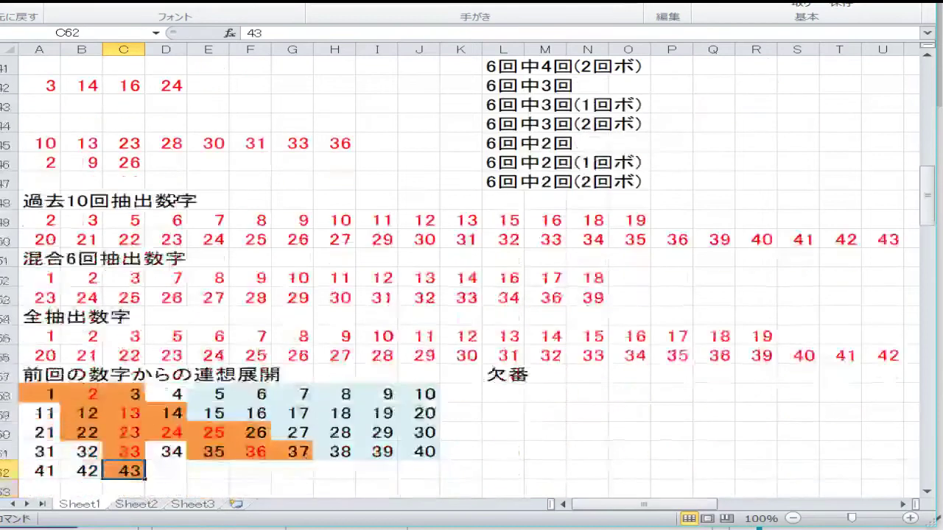
key("Up")
key("Up")
key("Up")
key("Up")
key("Up")
key("Up")
key("Up")
key("Up")
key("Up")
key("Up")
key("Up")
key("Up")
key("Up")
key("Up")
key("Left")
key("Left")
key("Down")
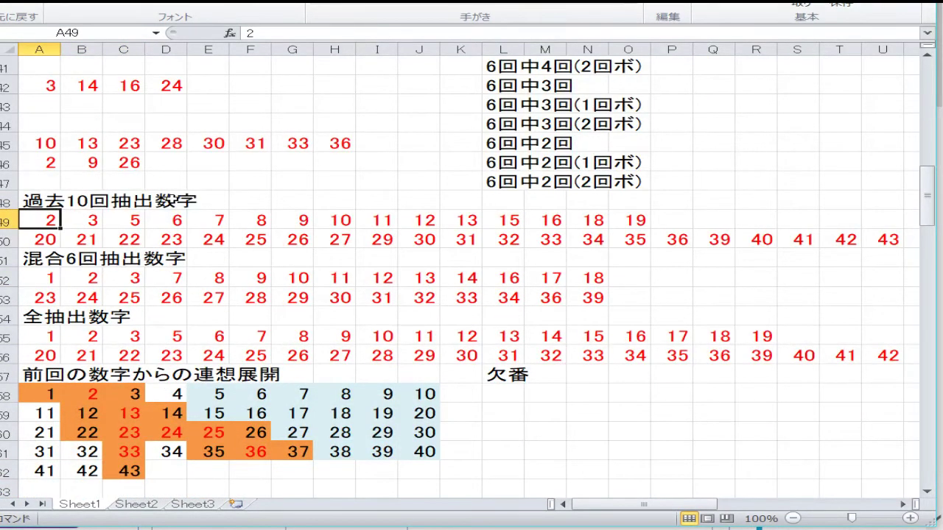
key("Right")
key("Right")
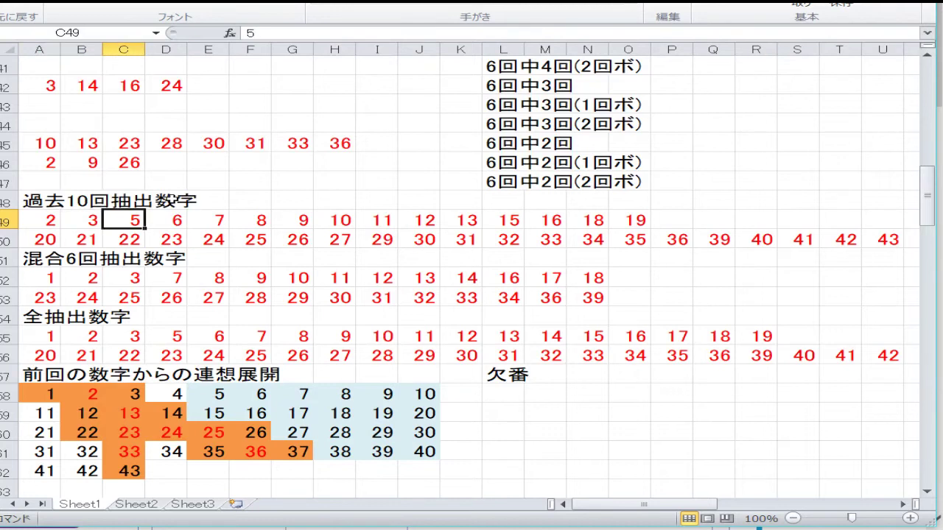
key("Right")
type("7")
key("Right")
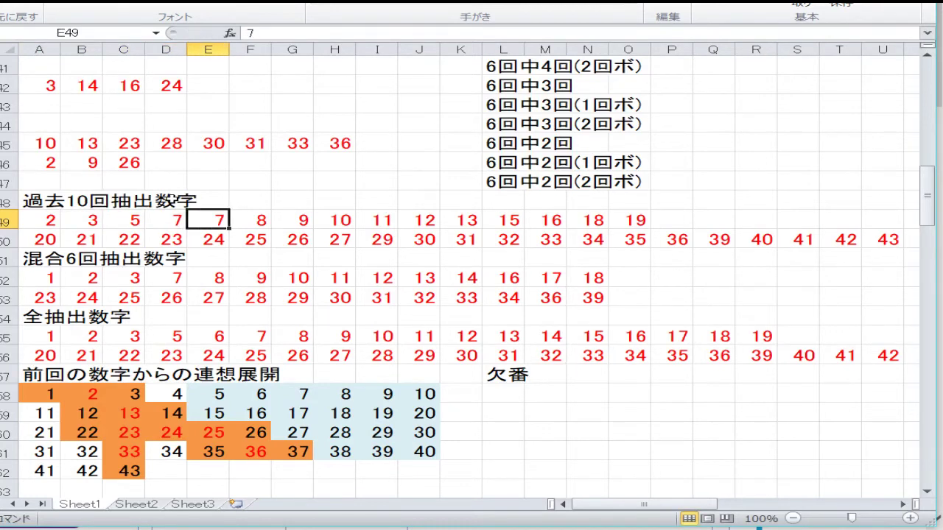
type("8")
key("Right")
type("9")
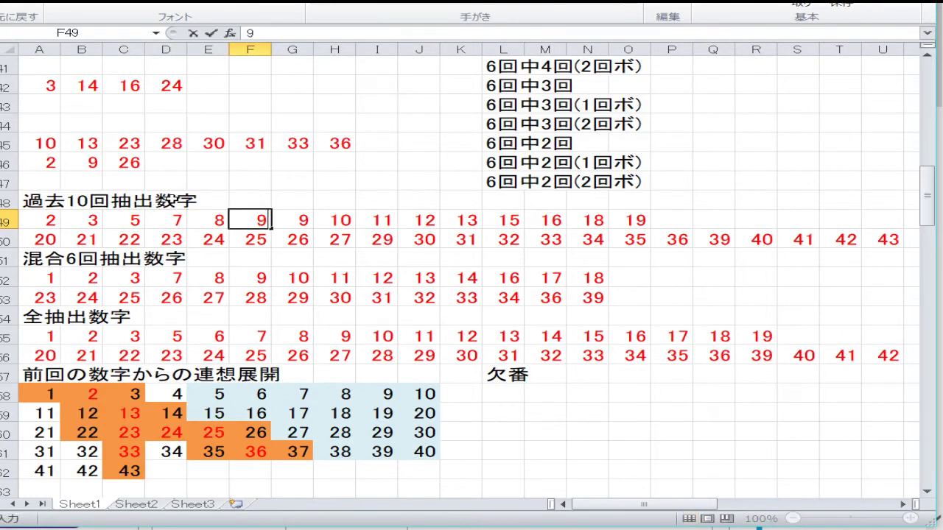
key("Right")
type("10")
key("Right")
type("11")
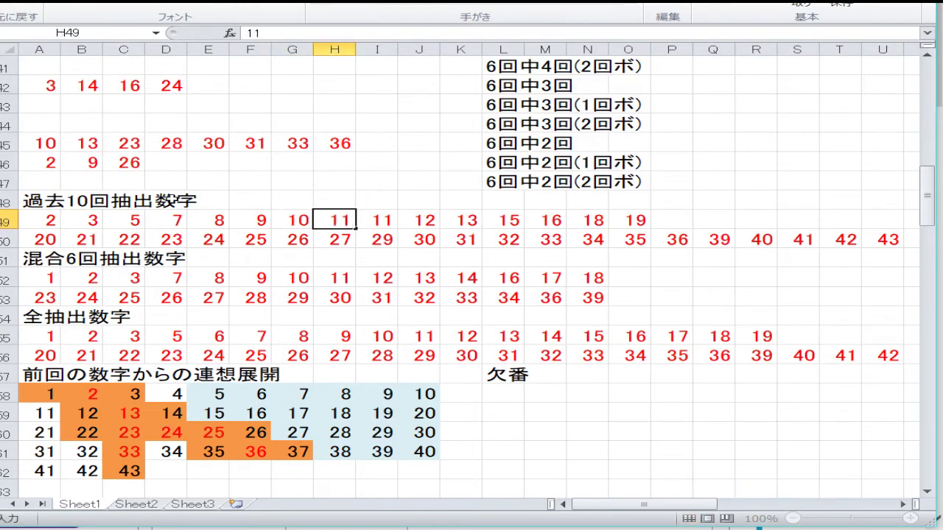
Replace I49:M49 in the 過去10回抽出数字 list with 13, 15, 16, 18 and 19
key("Right")
type("13")
key("Right")
type("15")
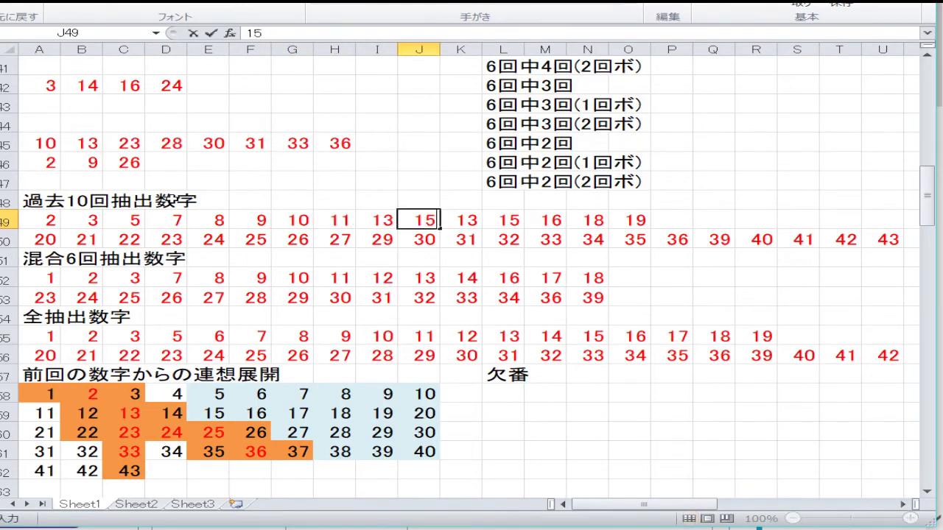
key("Right")
type("16")
key("Right")
type("18")
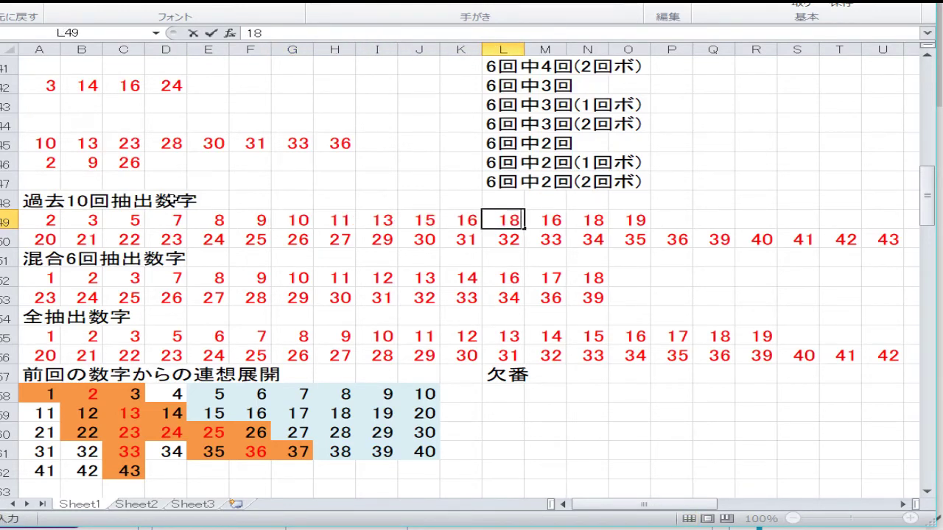
key("Right")
type("19")
Clear the leftover numbers in N49 and O49 of the 過去10回抽出数字 list
key("Right")
key("Delete")
key("Down")
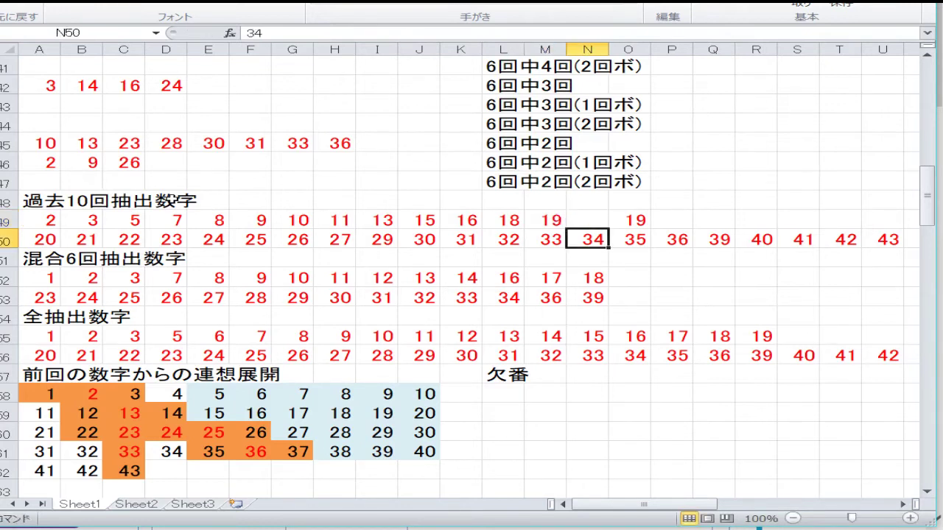
left_click(628, 219)
key("Delete")
Check the numbers along row 50 of the 過去10回抽出数字 list, from A50 through S50
key("Down")
key("Left")
key("Left")
key("Left")
key("Left")
key("Left")
key("Left")
key("Left")
key("Left")
key("Left")
key("Left")
key("Left")
key("Left")
key("Left")
key("Left")
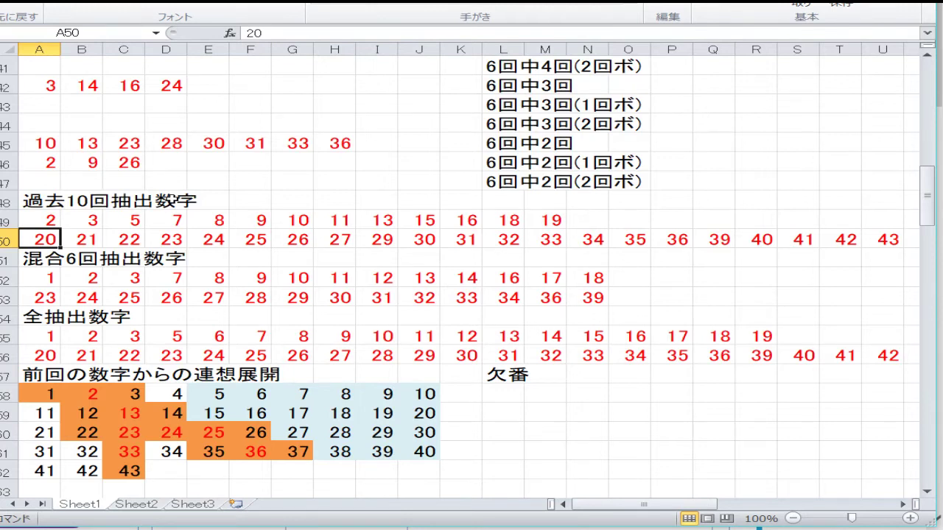
key("Right")
key("Right")
key("Right")
key("Right")
key("Right")
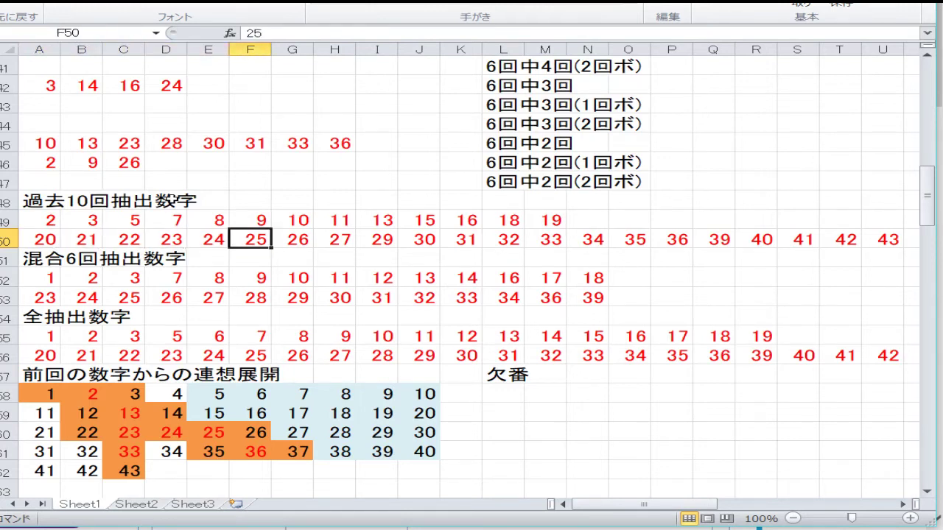
key("Right")
key("Right")
key("Right")
key("Right")
key("Right")
key("Right")
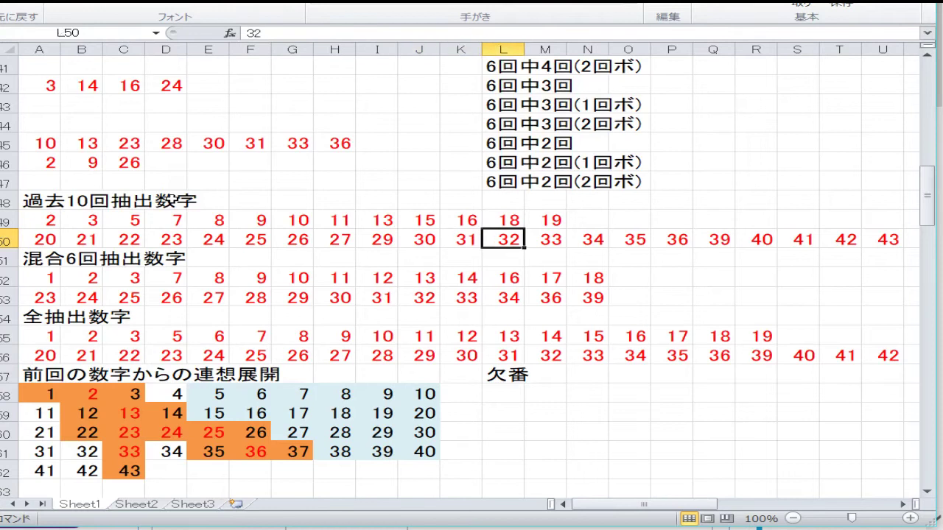
key("Right")
key("Right")
key("Right")
key("Right")
key("Right")
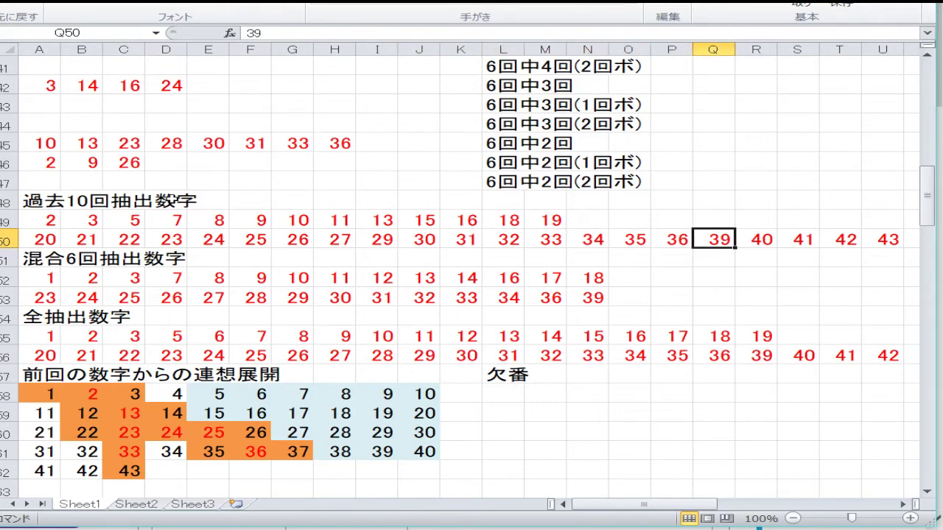
key("Right")
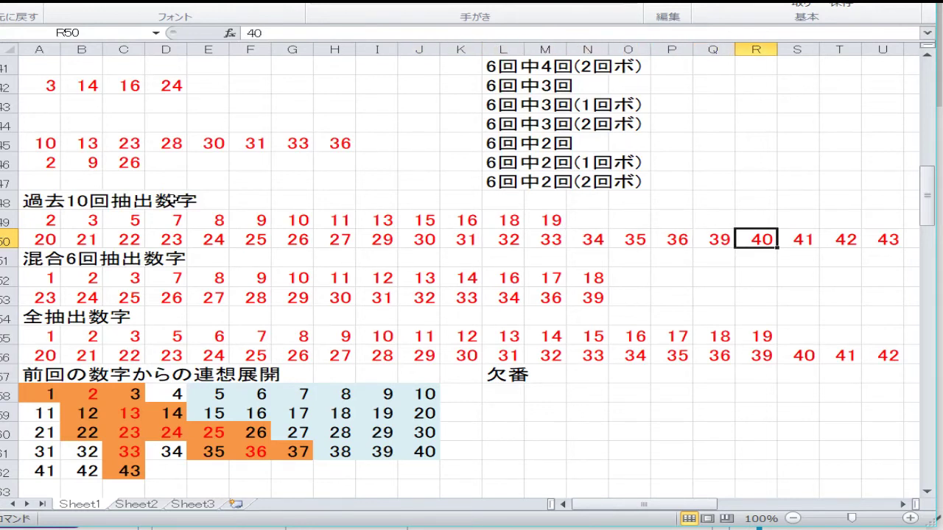
key("Right")
Replace I52:K52 in the 混合6回抽出数字 list with 13, 14 and 16
key("Left")
key("Left")
key("Left")
key("Left")
key("Left")
key("Left")
key("Left")
key("Left")
key("Left")
key("Left")
key("Left")
key("Left")
key("Left")
key("Left")
key("Left")
key("Left")
key("Left")
key("Left")
key("Down")
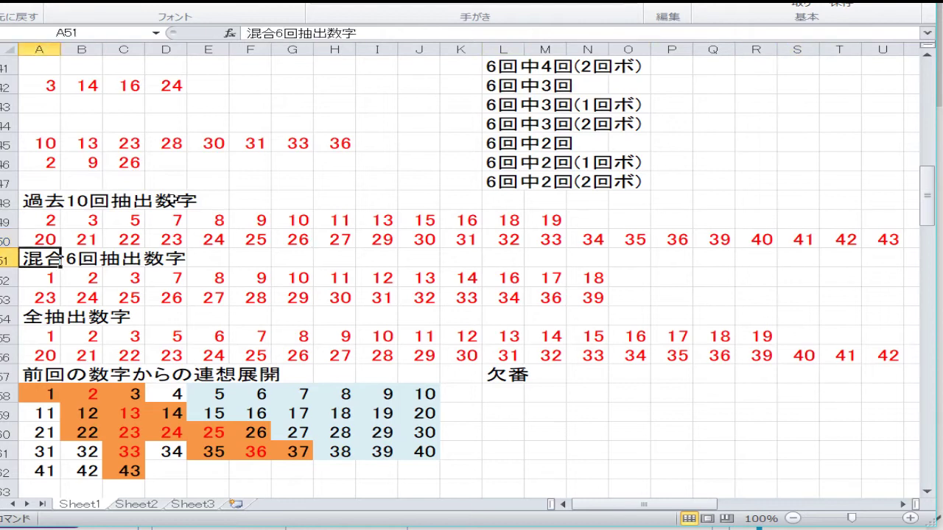
key("Down")
left_click(124, 278)
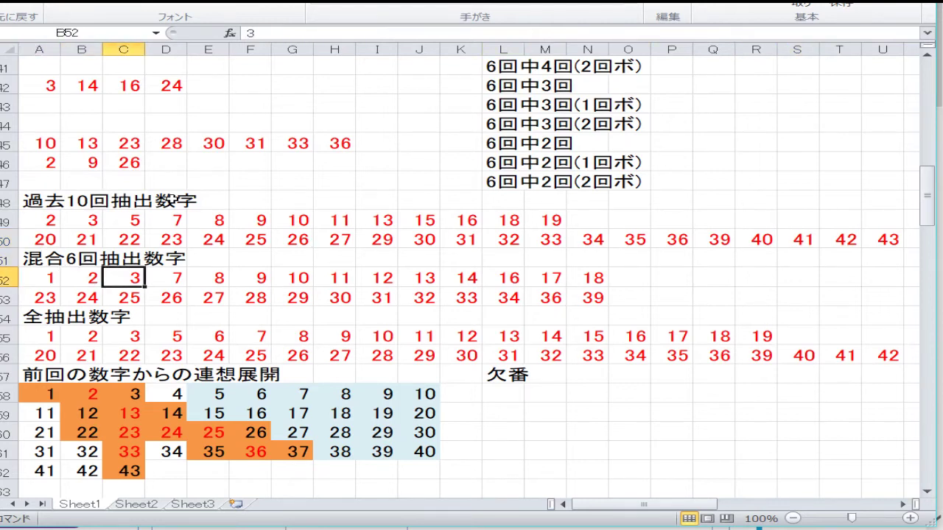
key("Right")
key("Right")
key("Right")
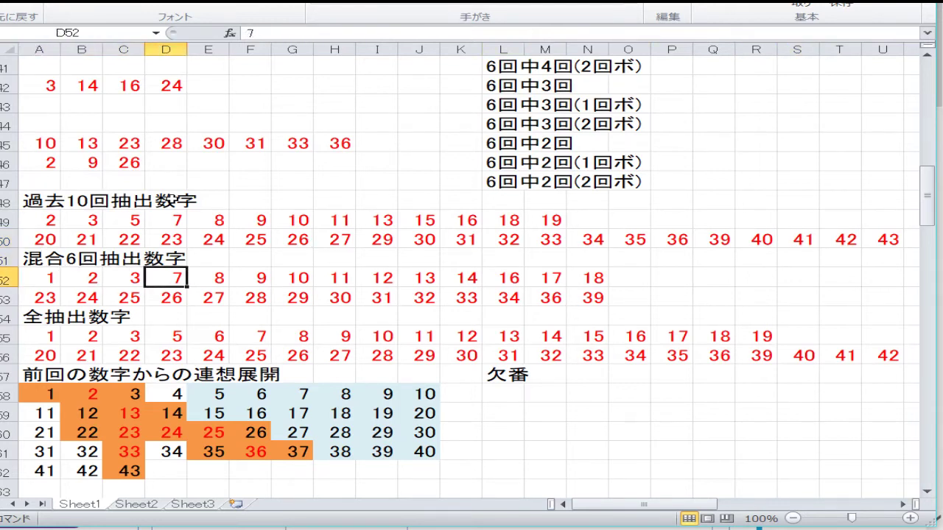
key("Right")
key("Right")
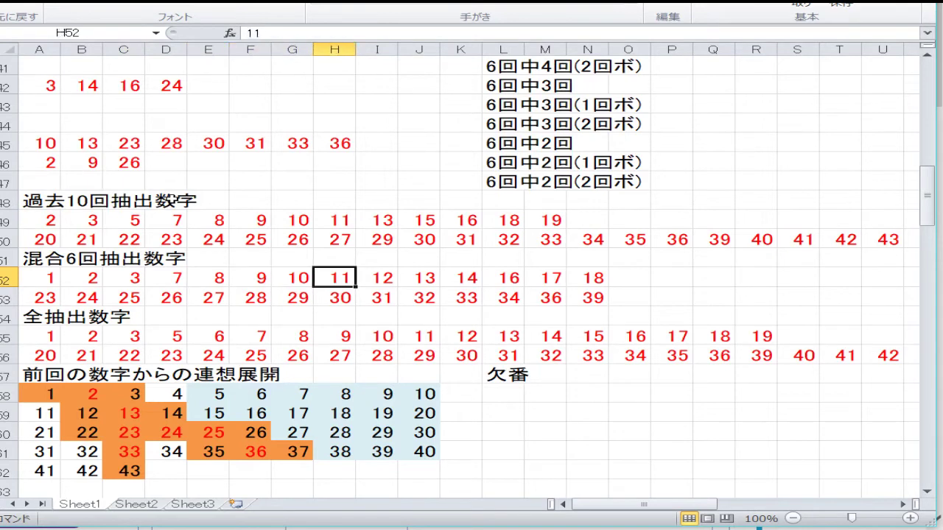
key("Right")
type("1")
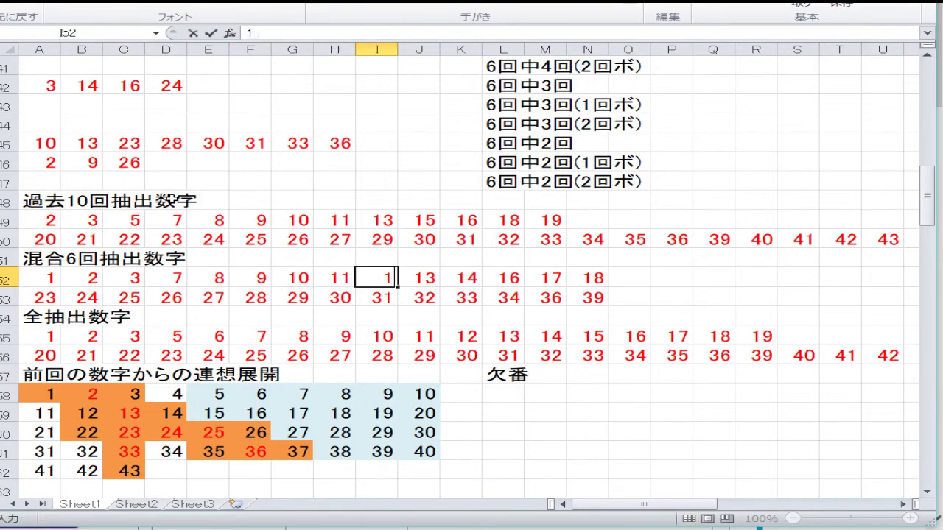
type("3")
key("Right")
type("14")
key("Right")
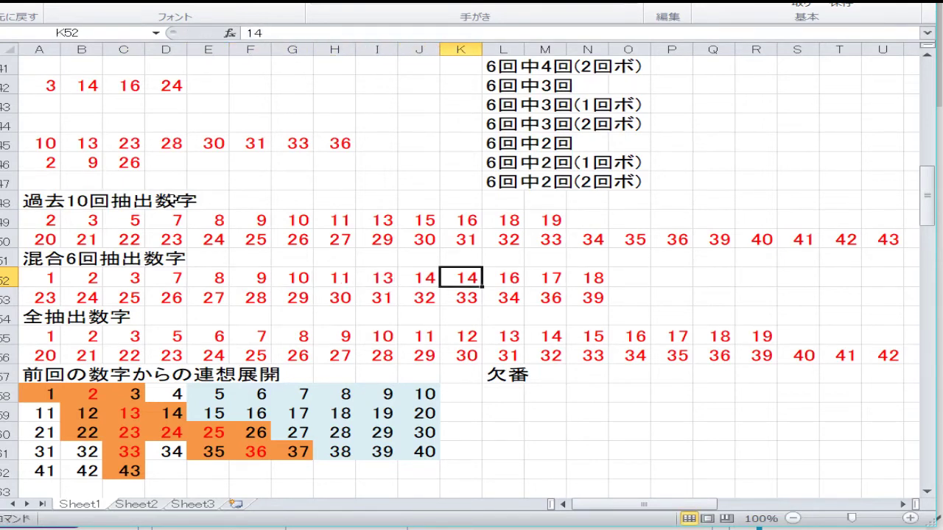
type("16")
key("Right")
Replace L52:N52 in the 混合6回抽出数字 list with 17, 18 and 19
type("17")
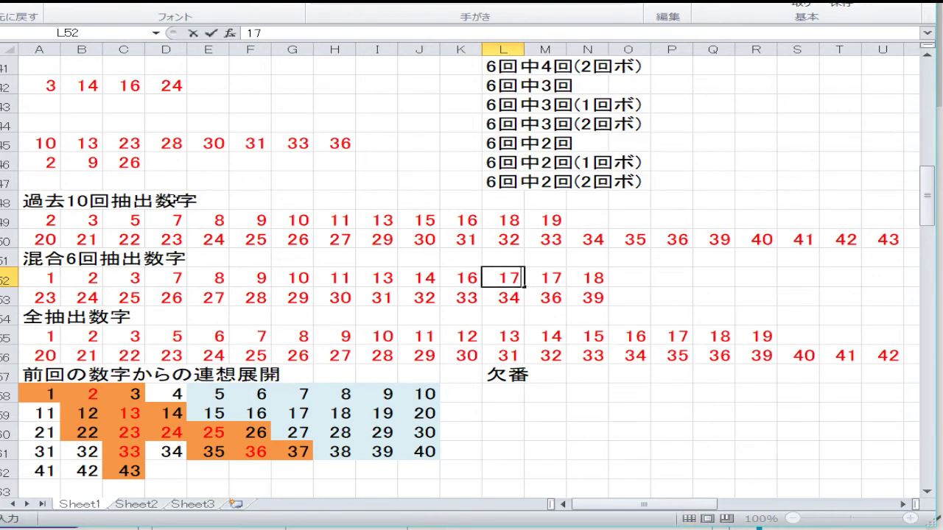
key("Right")
type("18")
key("Right")
type("19")
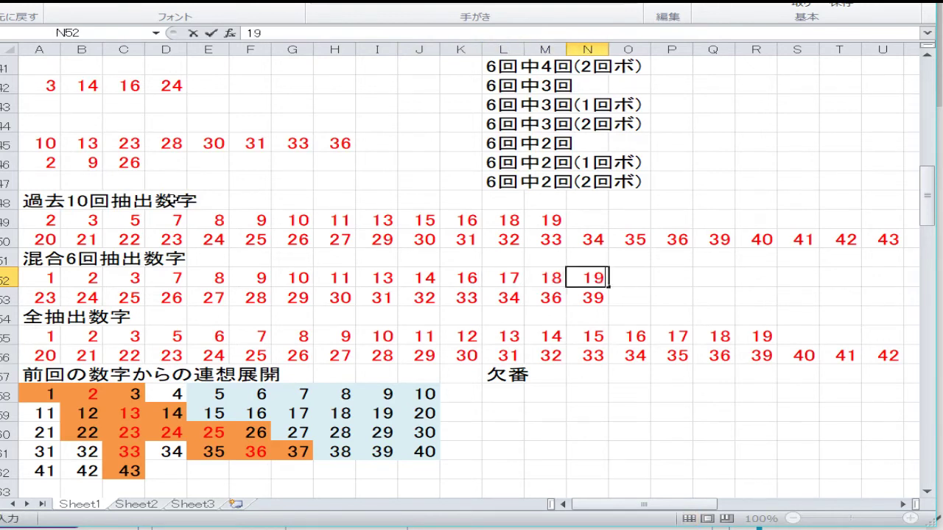
key("Return")
Replace A53:E53 in the 混合6回抽出数字 list with 21, 23, 24, 25 and 26
key("Left")
key("Left")
key("Left")
key("Left")
key("Left")
key("Left")
key("Left")
key("Left")
key("Left")
key("Left")
key("Left")
key("Left")
key("Left")
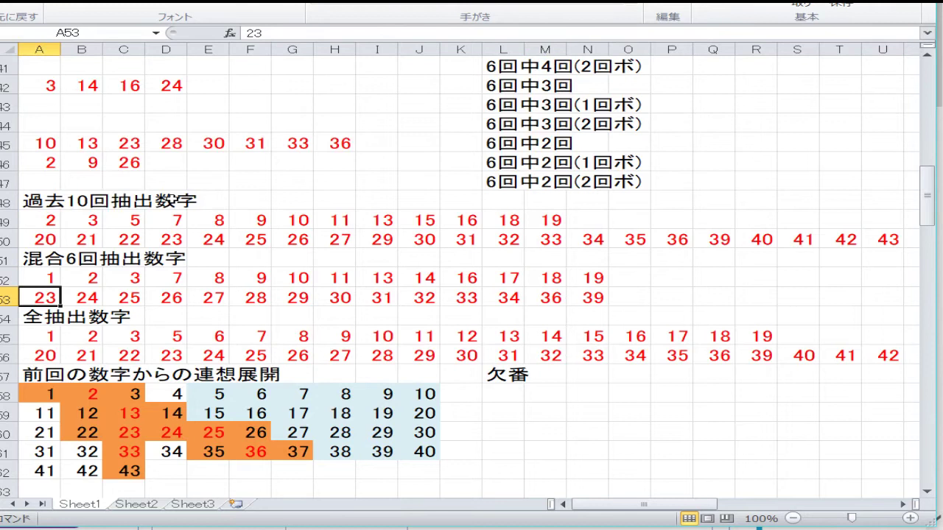
type("21")
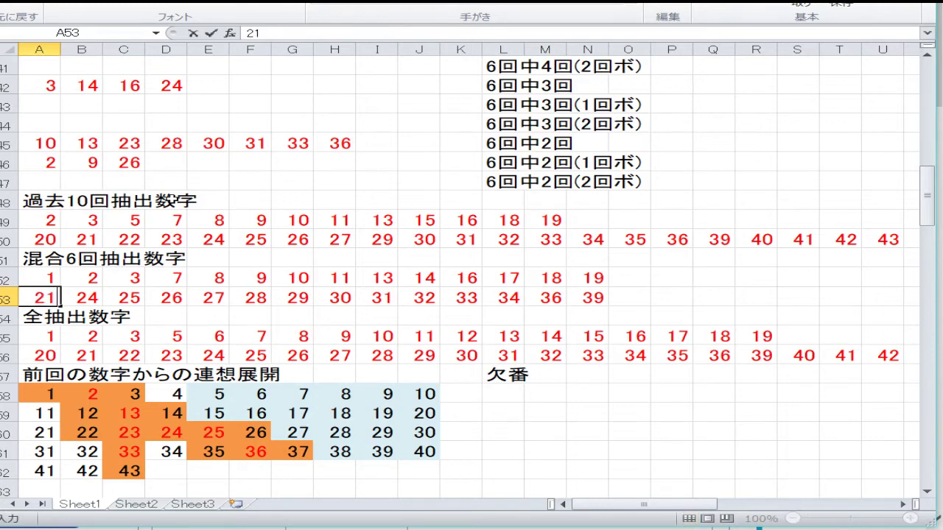
key("Right")
type("23")
key("Right")
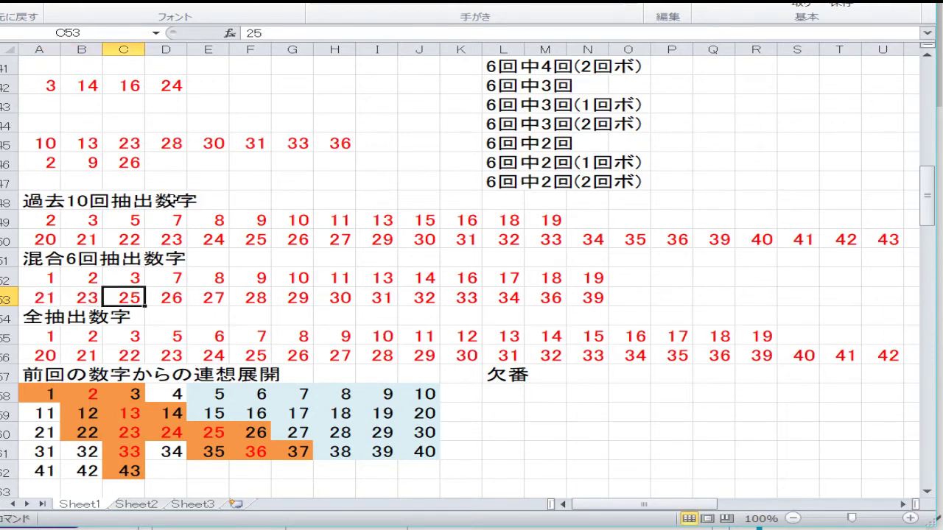
type("24")
key("Right")
type("25")
key("Right")
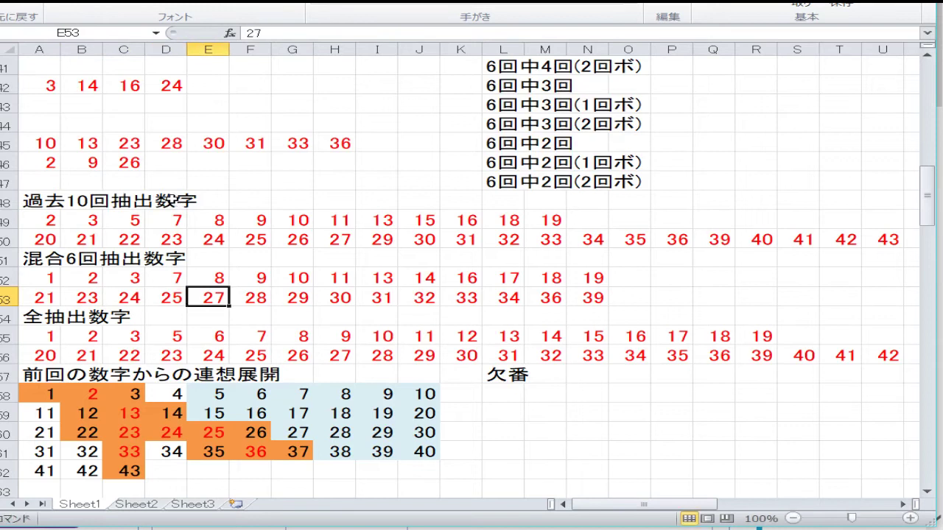
key("BackSpace")
type("26")
key("Right")
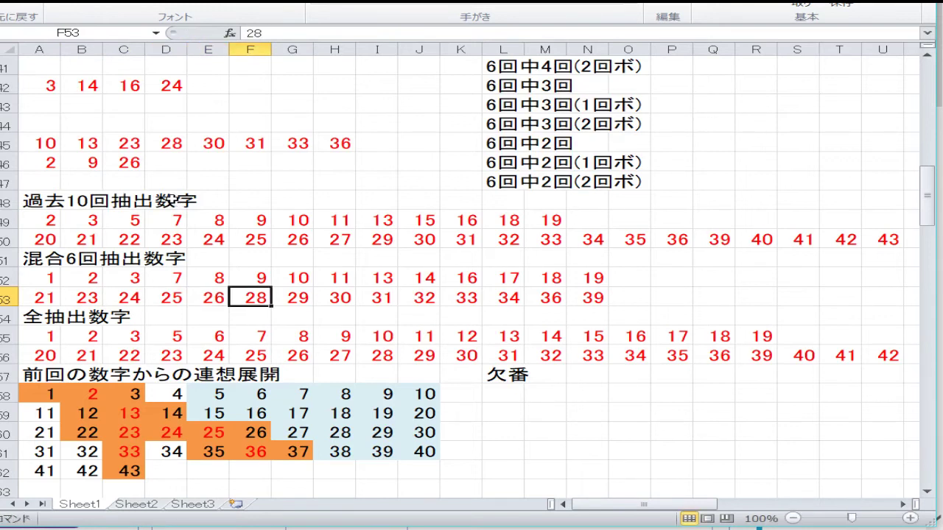
Replace G53:K53 in the 混合6回抽出数字 list with 30, 31, 33, 36 and 42
key("Right")
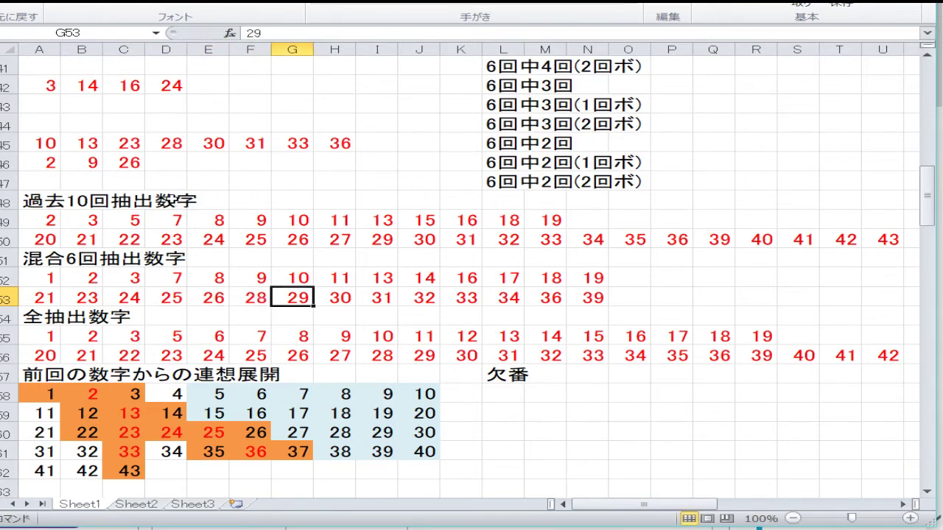
type("30")
key("Right")
type("31")
key("Right")
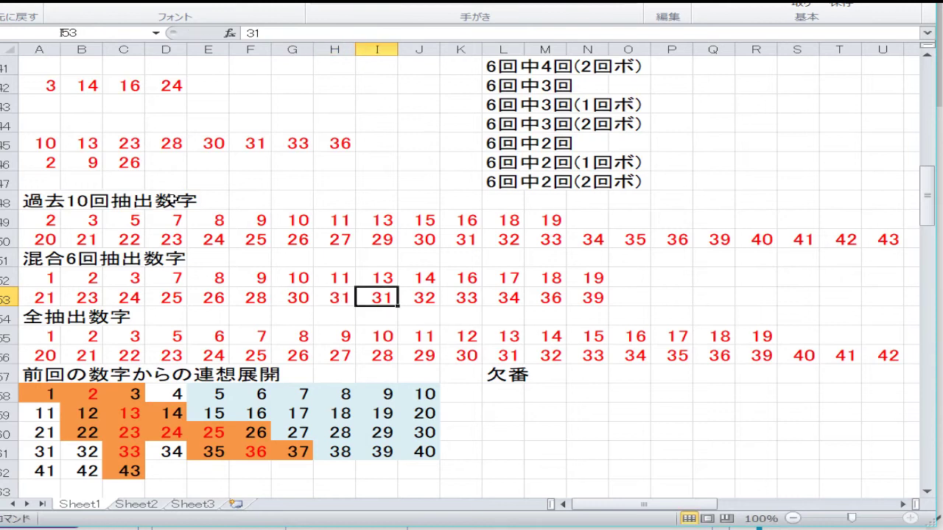
type("33")
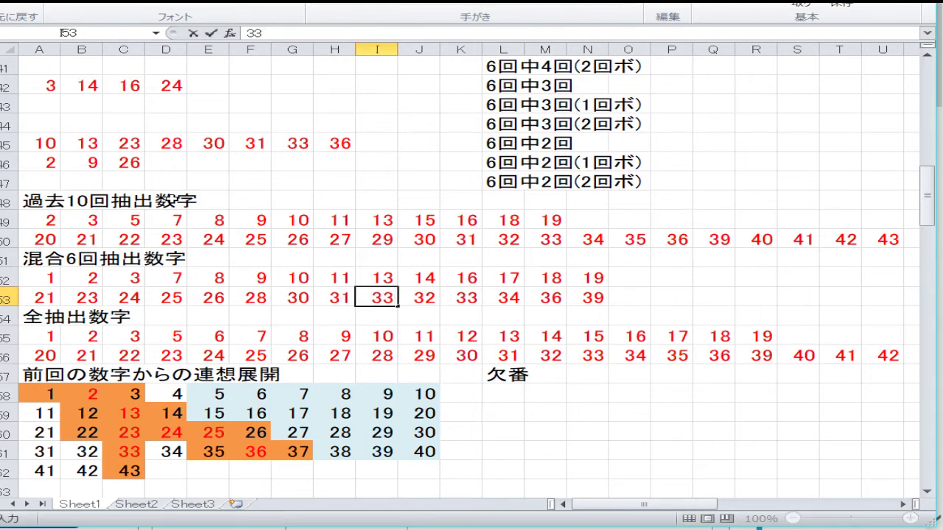
key("Right")
type("35")
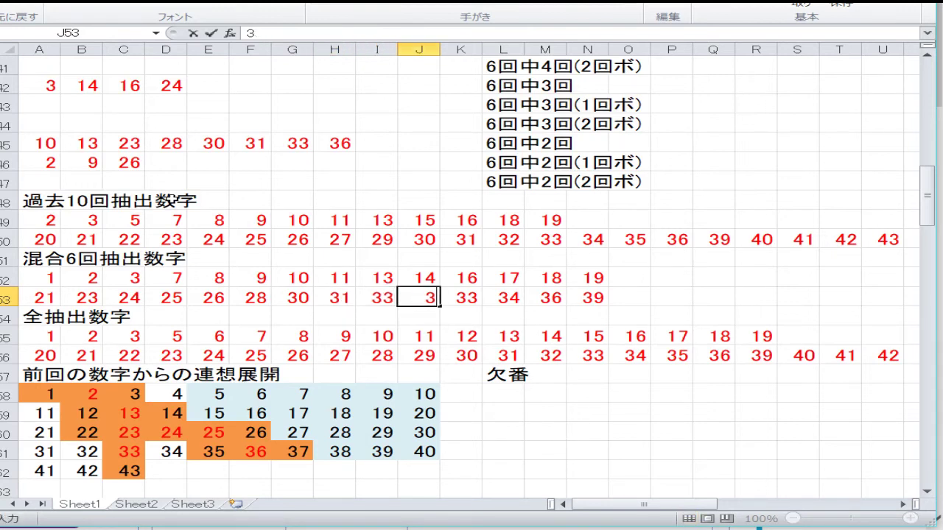
key("Return")
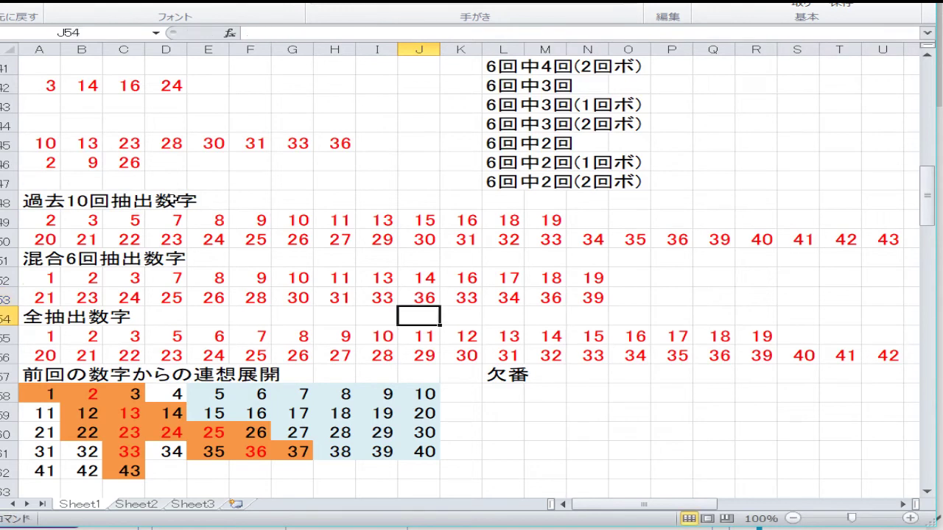
left_click(461, 298)
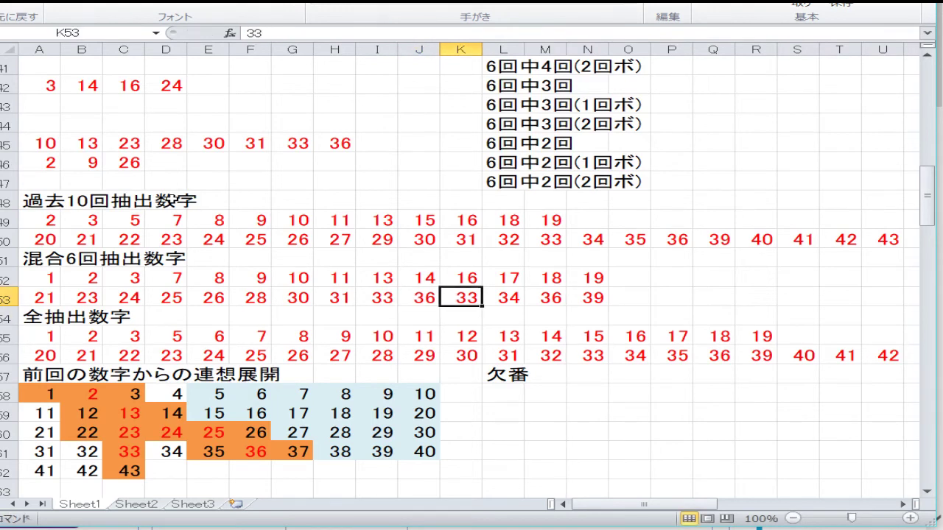
type("42")
Clear the leftover numbers in L53:N53 of the 混合6回抽出数字 list
key("Right")
key("Delete")
key("Return")
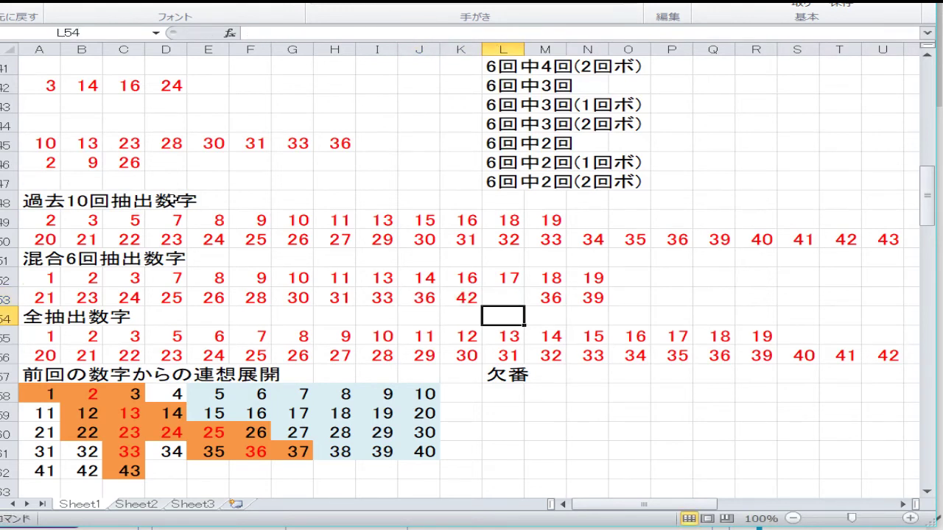
left_click(545, 297)
key("Delete")
key("Return")
left_click(587, 298)
key("Delete")
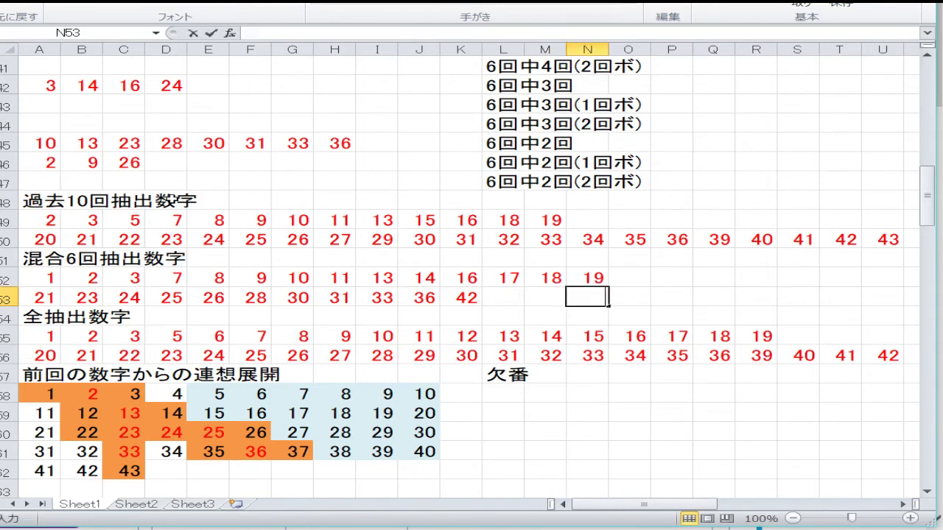
key("Return")
Delete the cell containing 6 in E55 of the 全抽出数字 list, shifting the remaining cells left
left_click(545, 317)
left_click(250, 317)
left_click(39, 336)
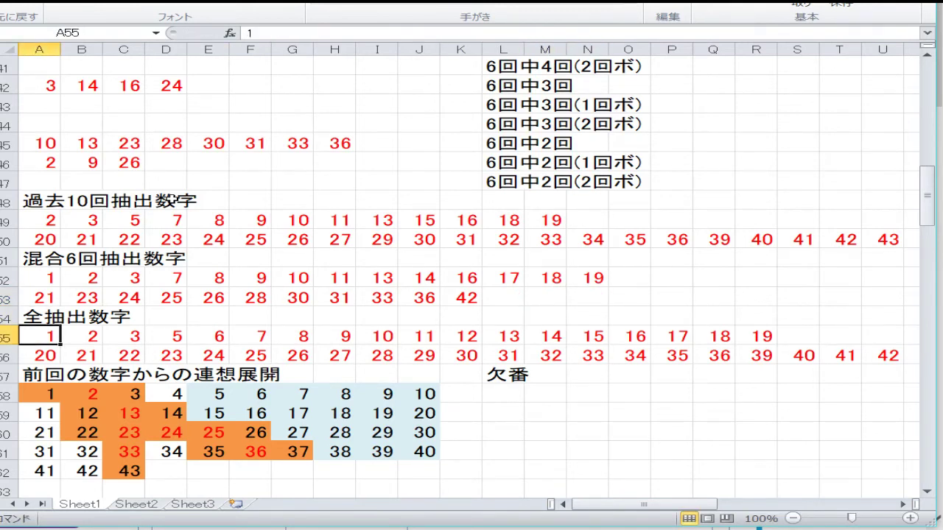
key("Right")
key("Right")
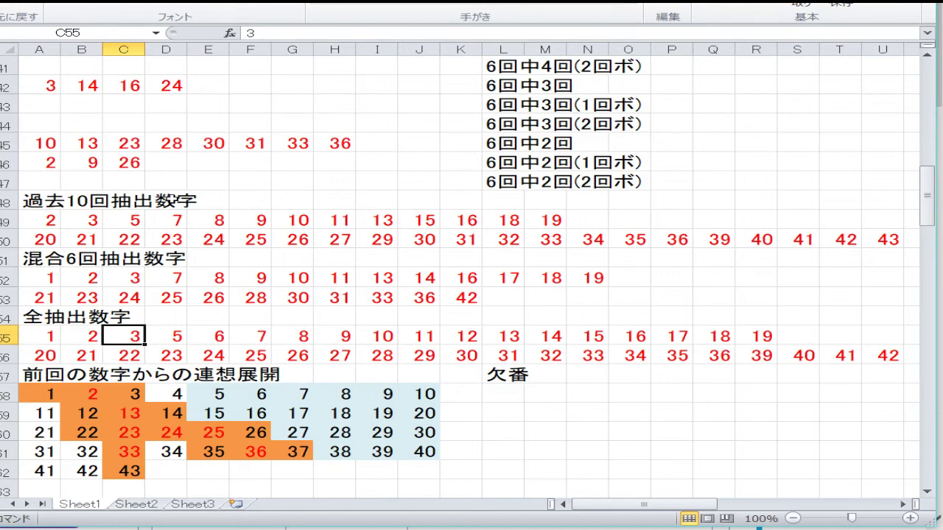
key("Right")
key("Right")
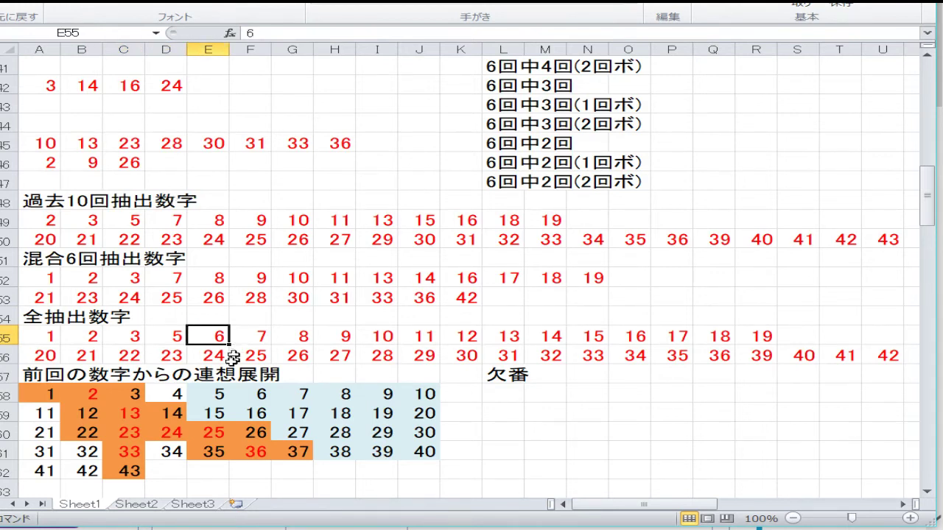
right_click(212, 333)
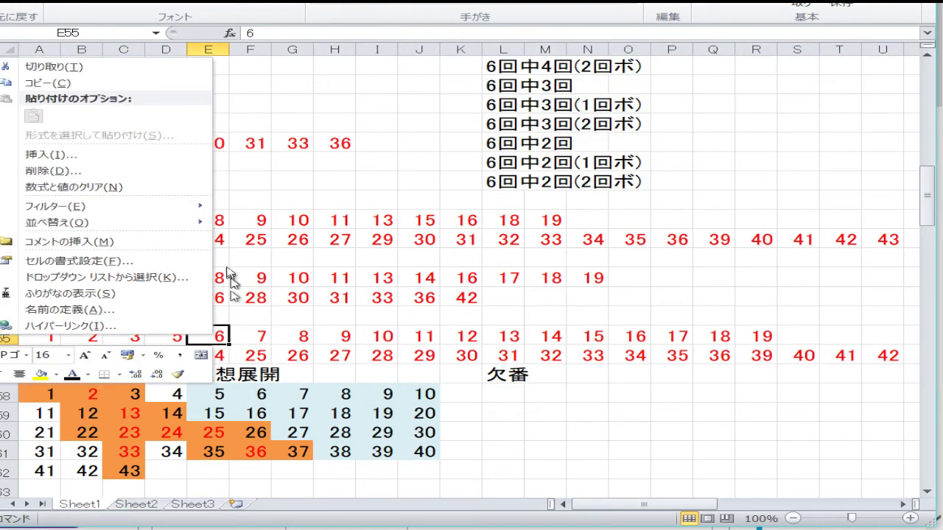
left_click(145, 171)
left_click(85, 148)
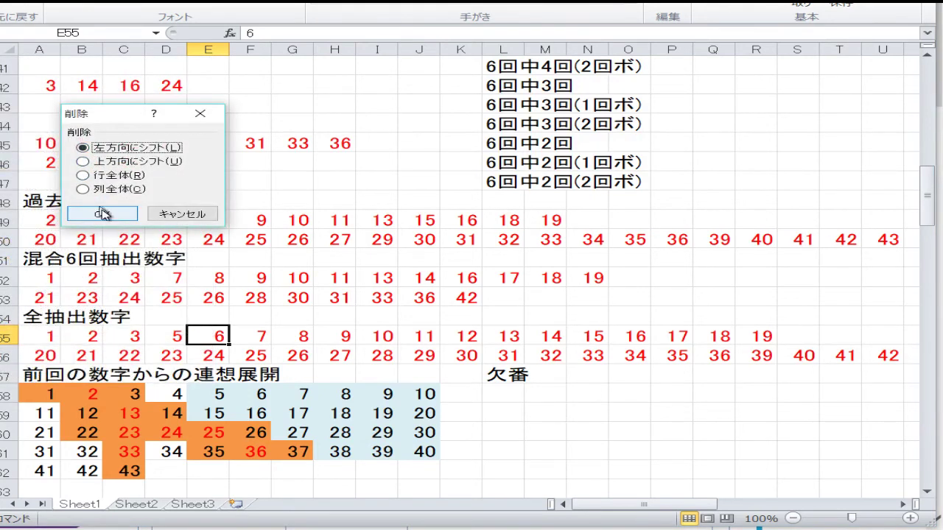
left_click(100, 213)
Delete the cell containing 12 in J55 of the 全抽出数字 list, shifting the remaining cells left
key("Right")
key("Right")
key("Right")
key("Right")
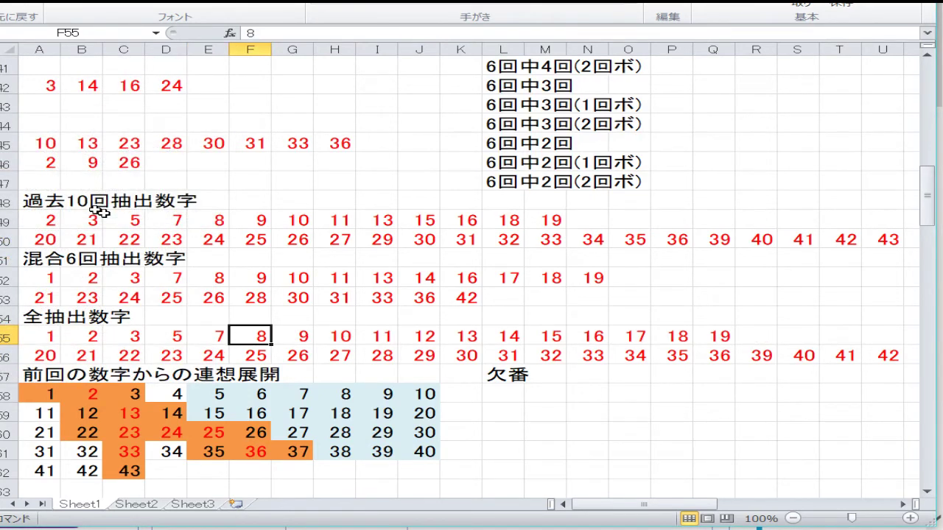
key("Right")
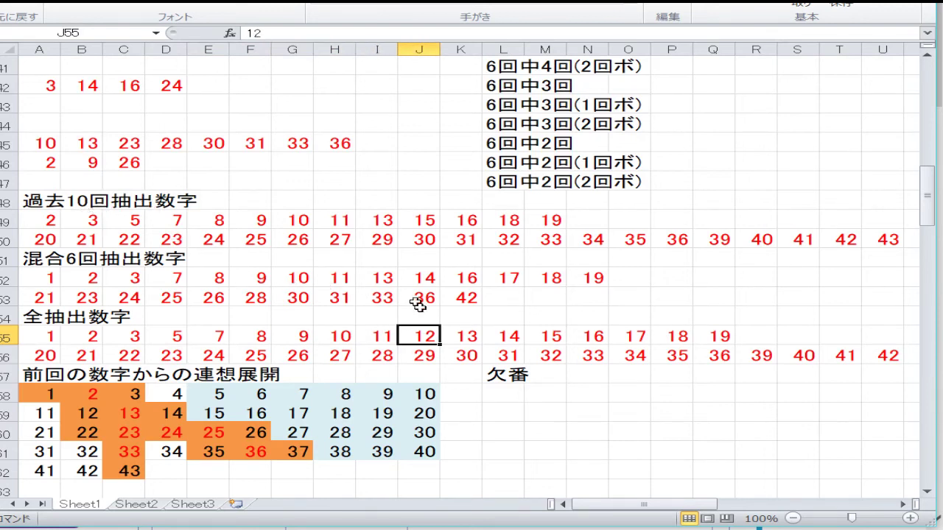
right_click(418, 333)
left_click(262, 168)
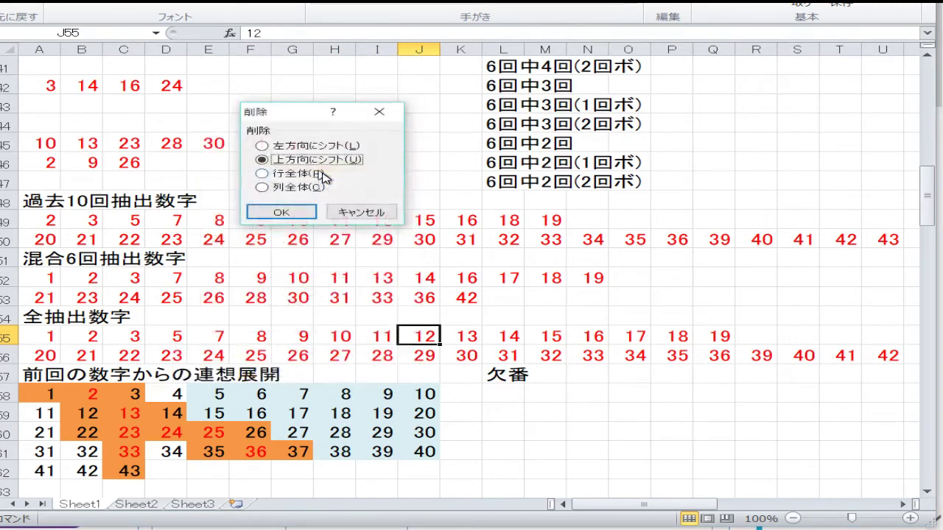
left_click(305, 146)
left_click(288, 212)
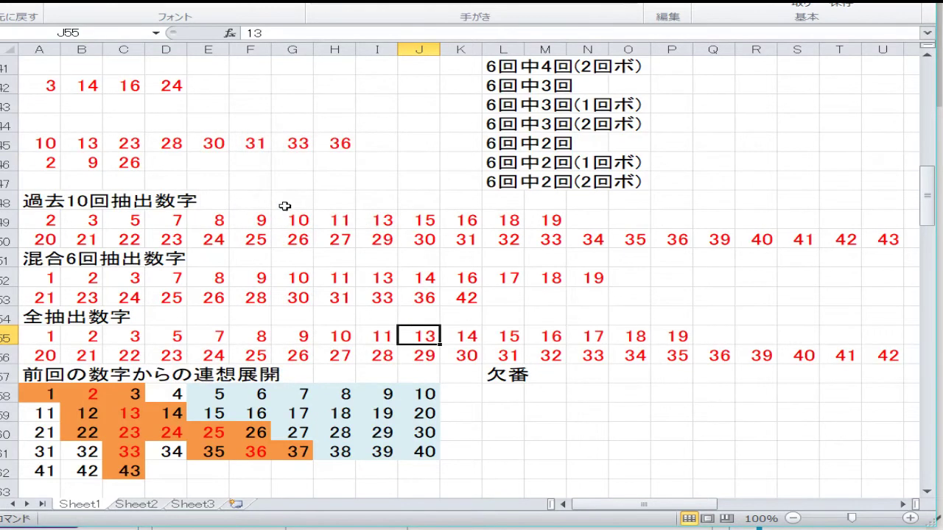
Check the remaining numbers in rows 55 and 56 of the 全抽出数字 list for entries that do not belong
key("Right")
key("Right")
key("Right")
key("Right")
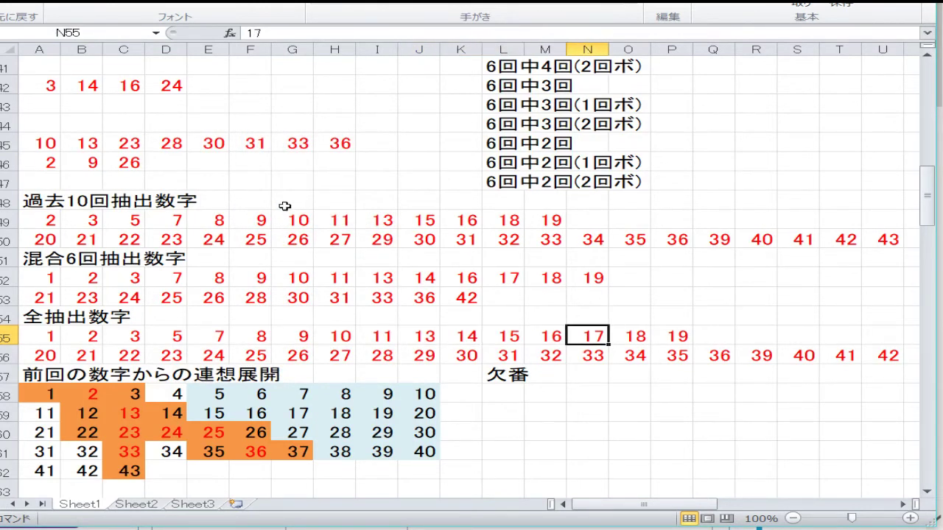
key("Right")
key("Right")
key("Down")
key("Left")
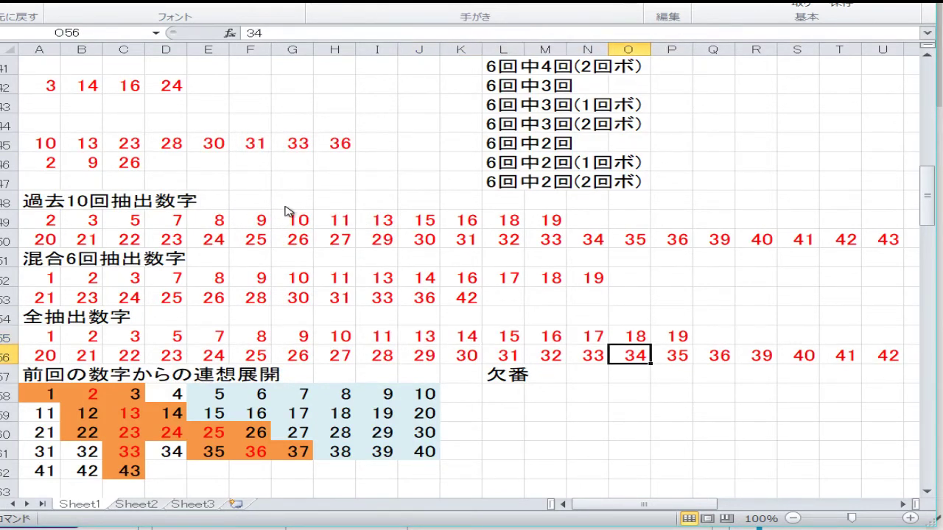
key("Left")
key("Left")
key("Left")
key("Left")
key("Left")
key("Left")
key("Left")
key("Left")
key("Left")
key("Home")
key("Right")
key("Right")
key("Right")
key("Right")
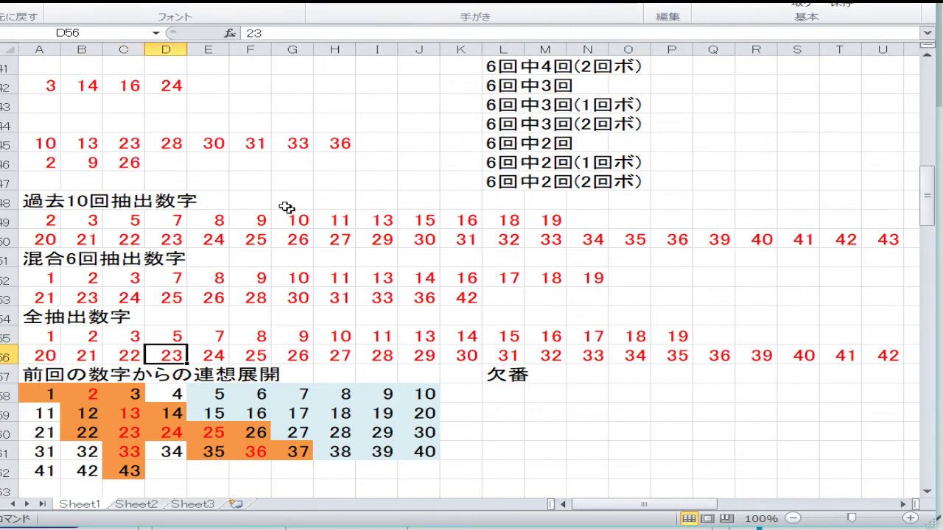
key("Right")
key("Right")
key("Right")
key("Right")
key("Right")
key("Right")
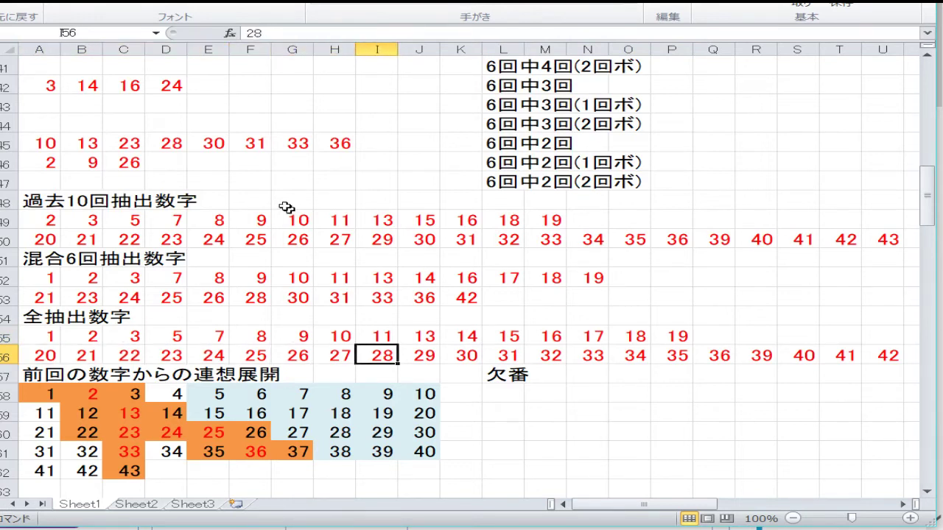
key("Right")
key("Right")
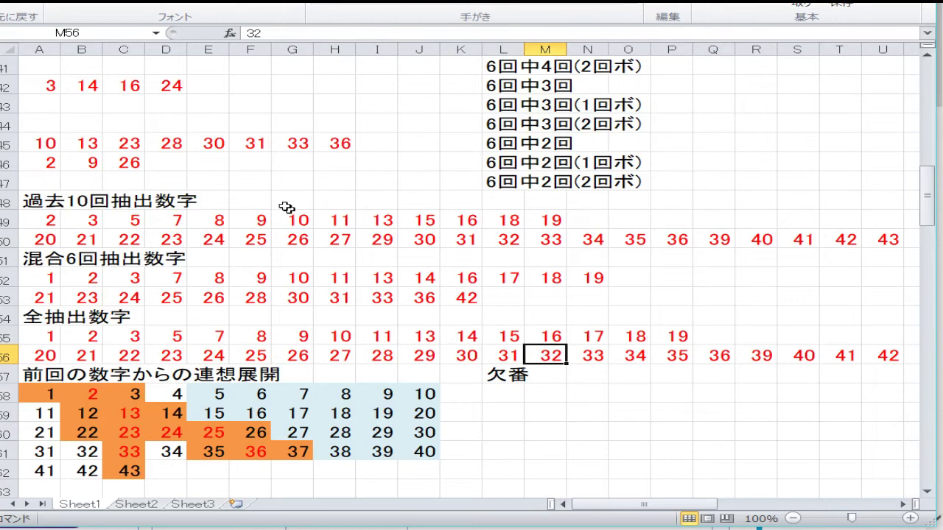
key("Right")
key("Right")
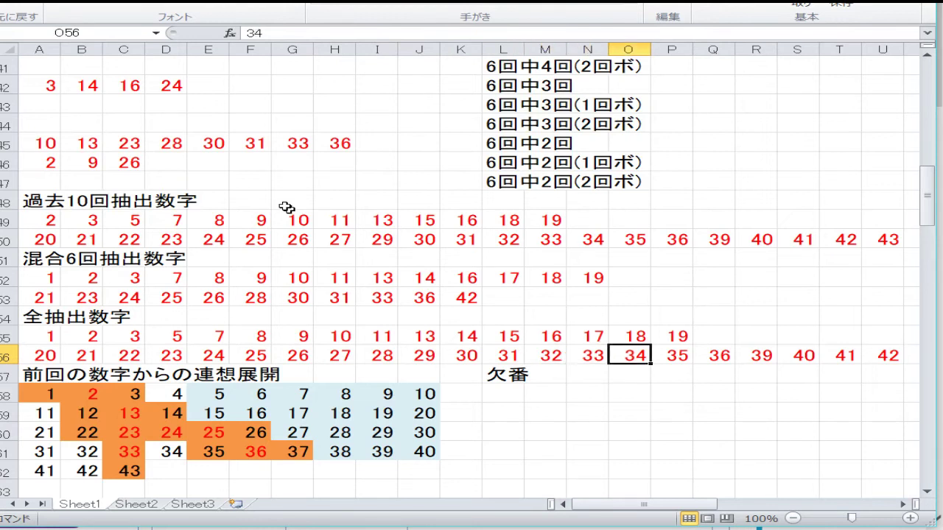
key("Right")
key("Right")
key("Right")
key("Right")
key("Right")
key("Right")
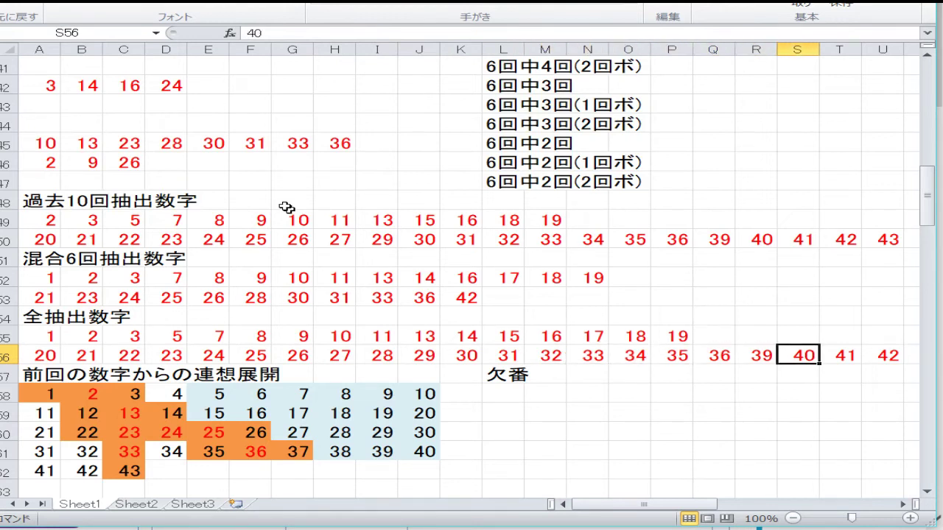
key("Right")
key("Left")
key("Left")
key("Left")
key("Left")
key("Left")
key("Left")
key("Left")
key("Left")
key("Left")
key("Left")
key("Left")
key("Left")
key("Left")
key("Left")
key("Left")
key("Left")
key("Left")
key("Left")
key("Left")
key("Left")
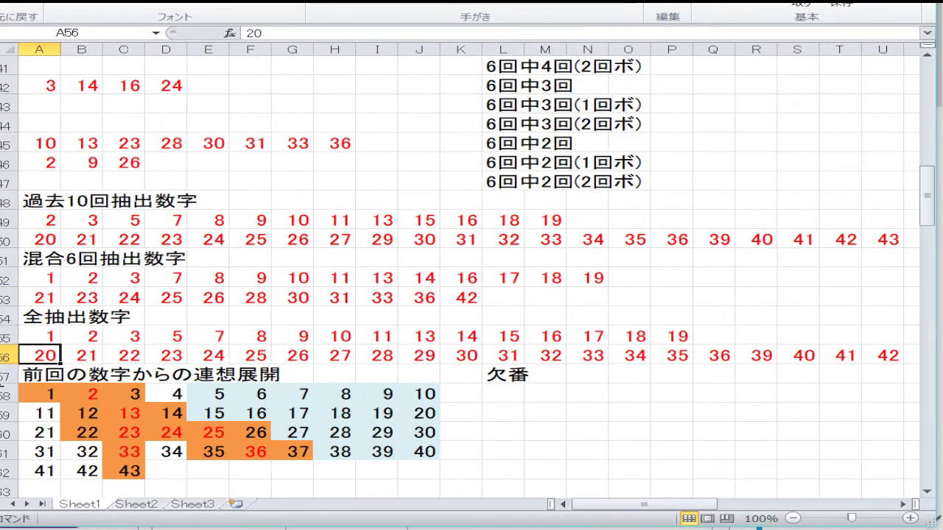
Reset the 前回の数字からの連想展開 grid in rows 58 to 62 to black text with no fill
left_click_drag(9, 395, 9, 471)
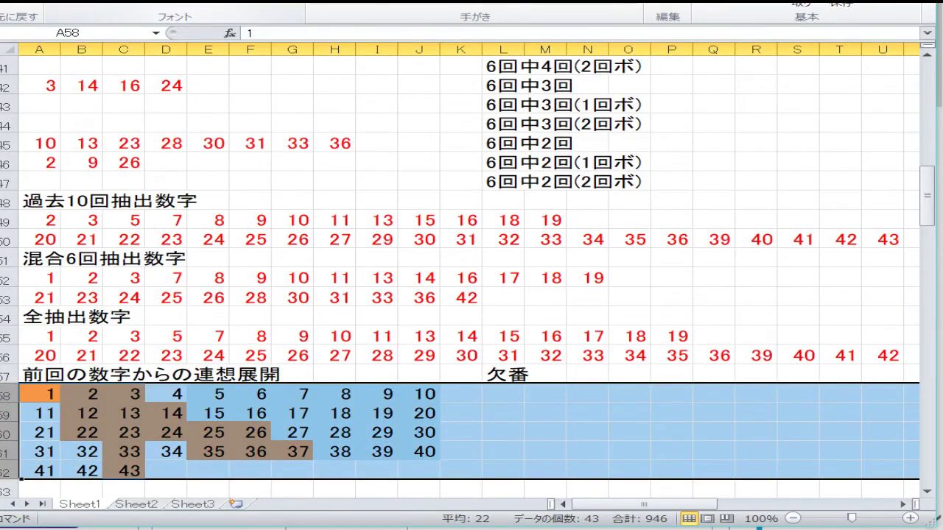
left_click(228, 3)
left_click(196, 115)
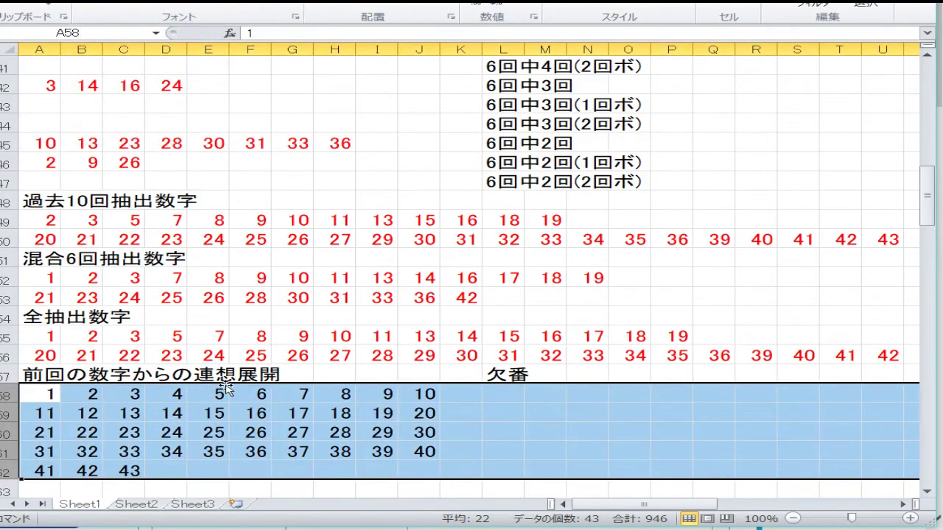
left_click(250, 451)
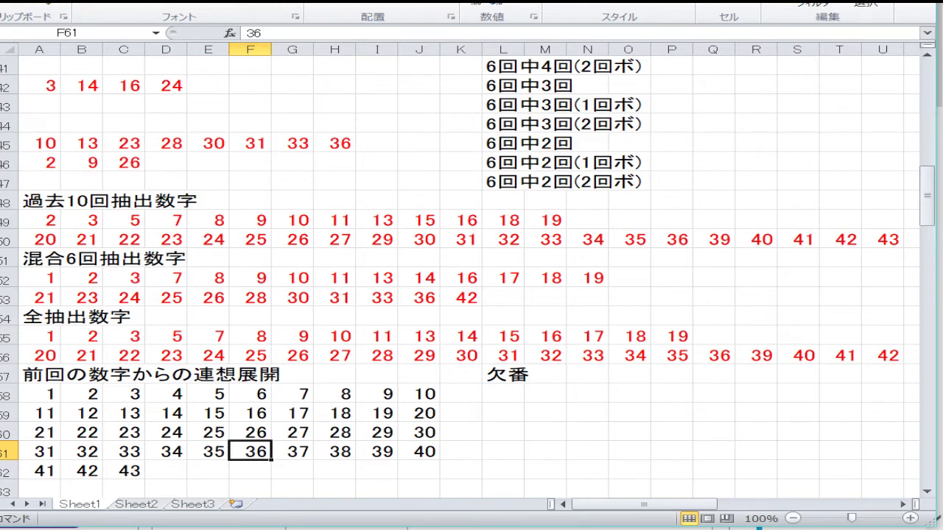
Colour the numbers 10, 24, 26, 28, 33, 36 and 42 red in the 前回の数字からの連想展開 grid
left_click(411, 393)
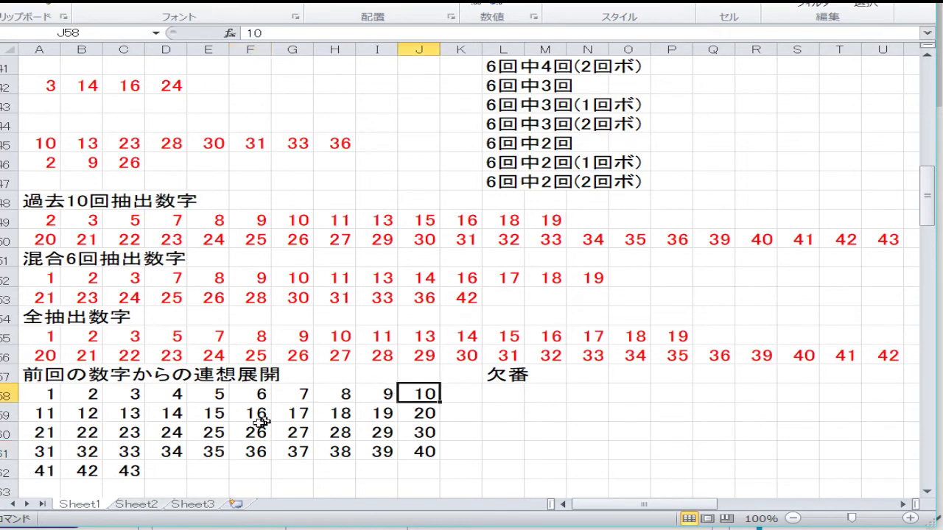
left_click(162, 430, "ctrl")
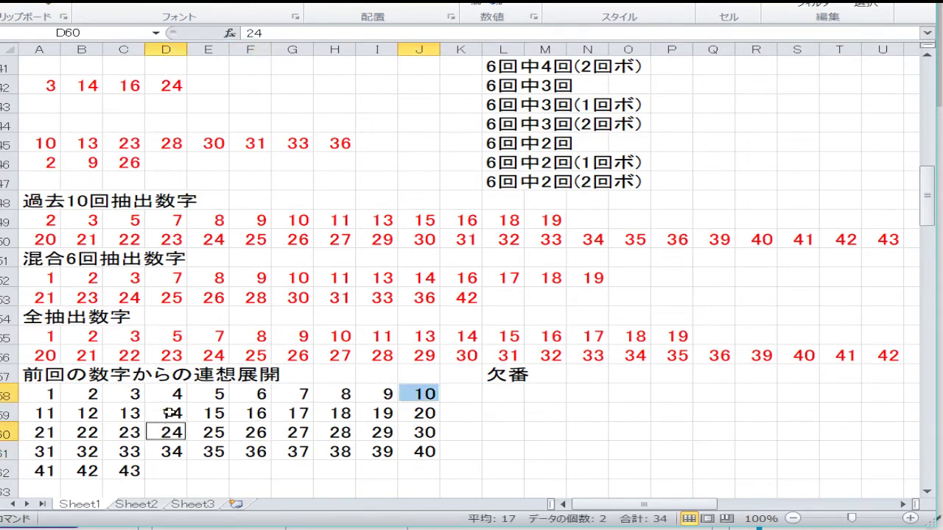
left_click(255, 434, "ctrl")
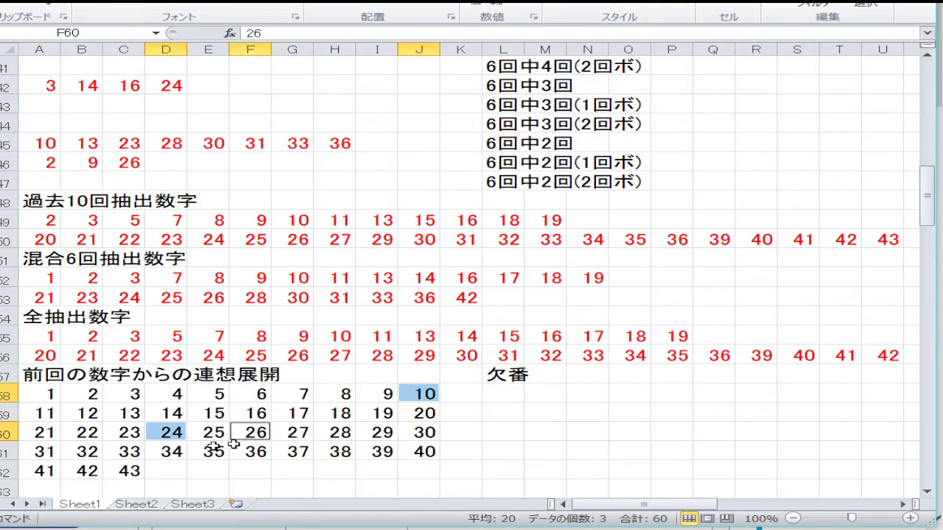
left_click(135, 453, "ctrl")
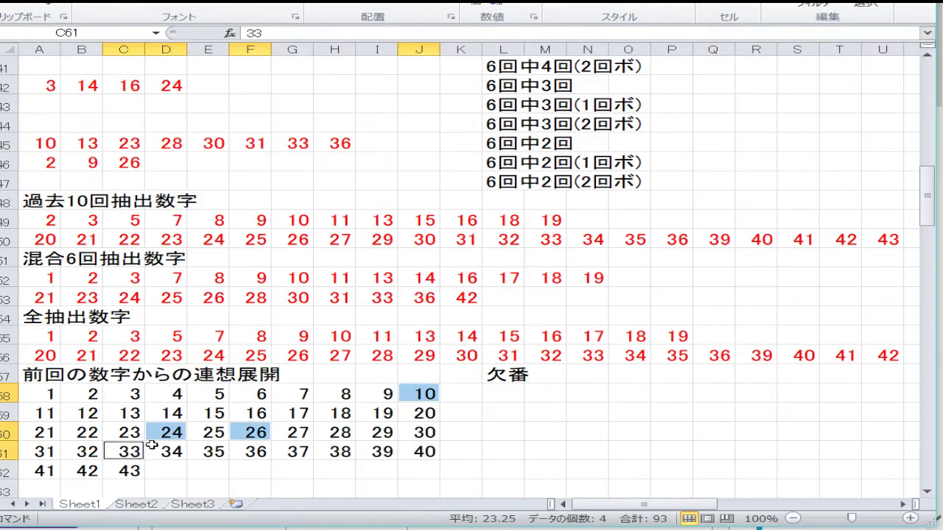
left_click(254, 453, "ctrl")
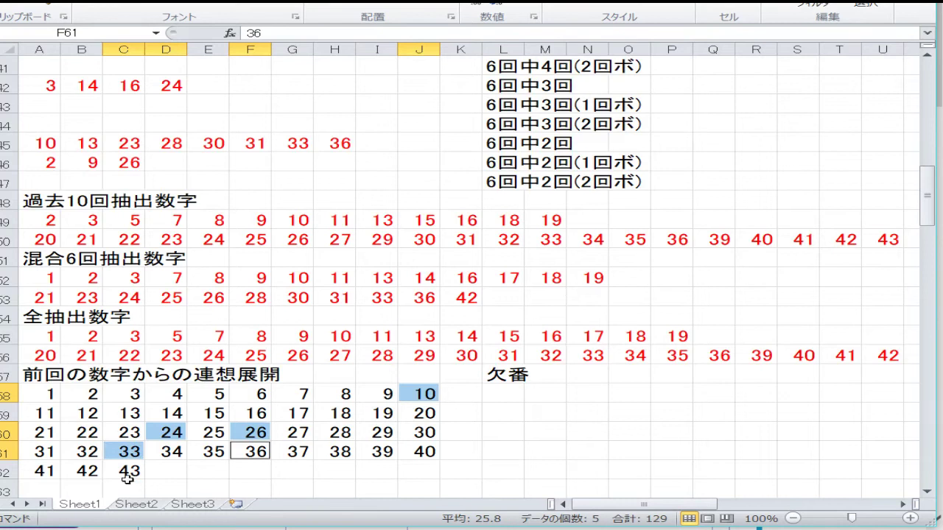
left_click(84, 473, "ctrl")
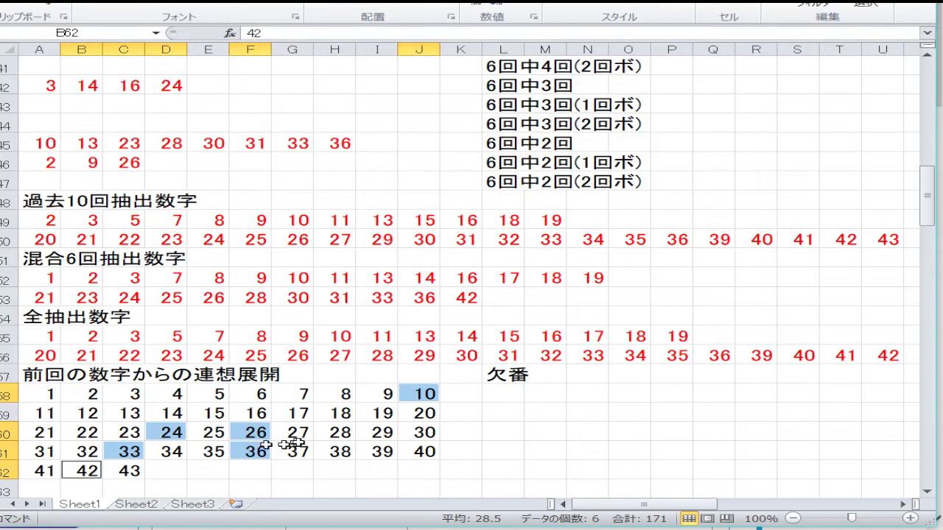
left_click(322, 434, "ctrl")
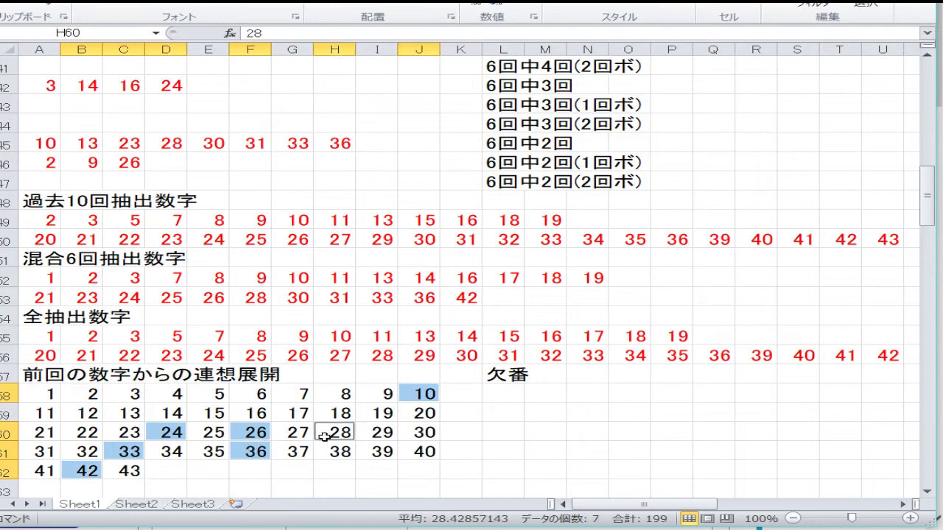
left_click(256, 7)
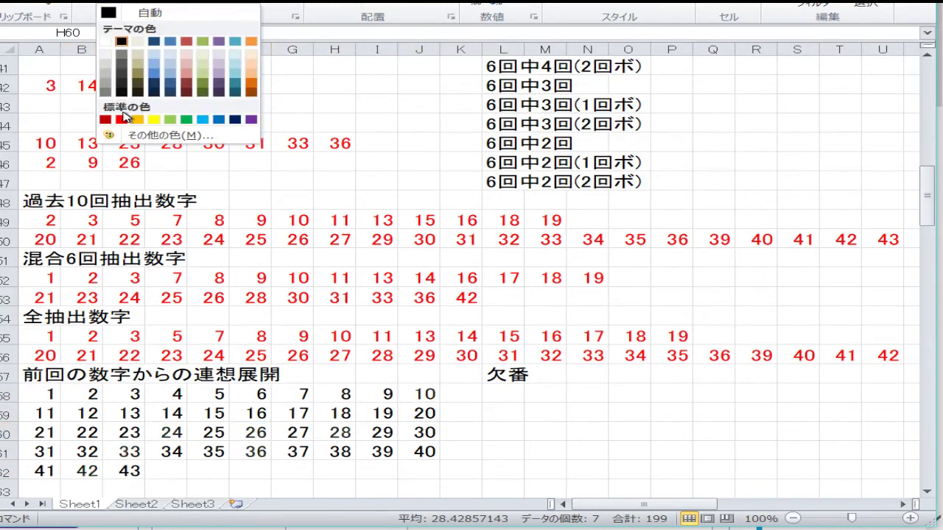
left_click(121, 119)
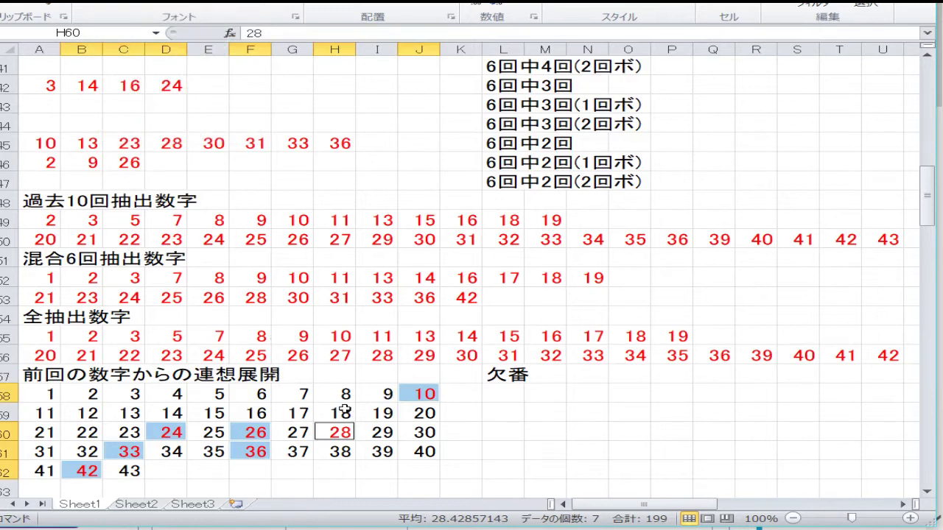
left_click_drag(130, 471, 136, 434)
left_click_drag(377, 432, 336, 432)
left_click_drag(410, 395, 377, 395)
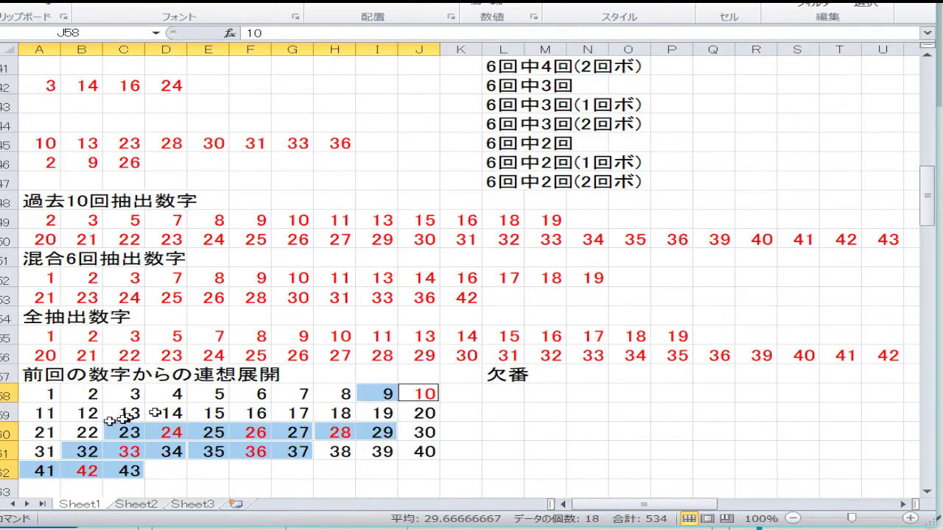
left_click(55, 417, "ctrl")
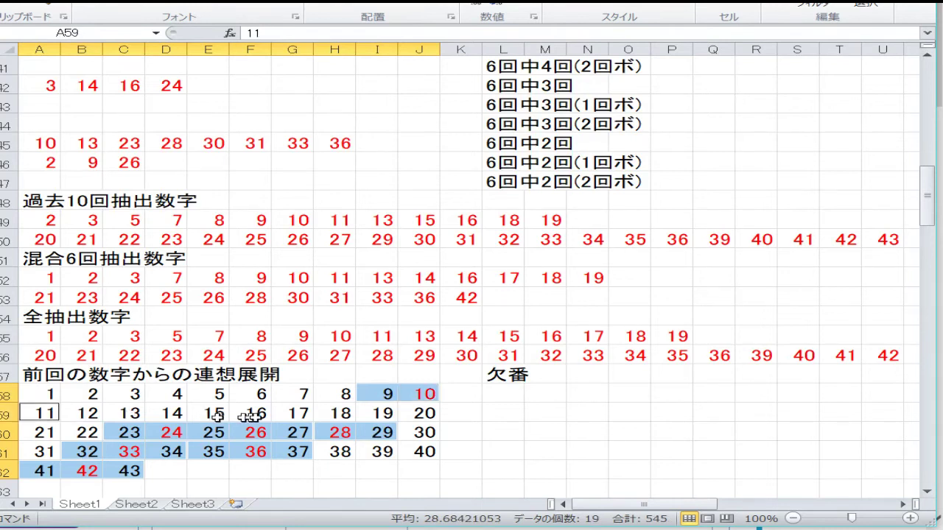
Fill the red numbers and their horizontal neighbours with orange: I58:J58, C60:I60, B61:G61 and A62:C62
left_click_drag(417, 399, 380, 396)
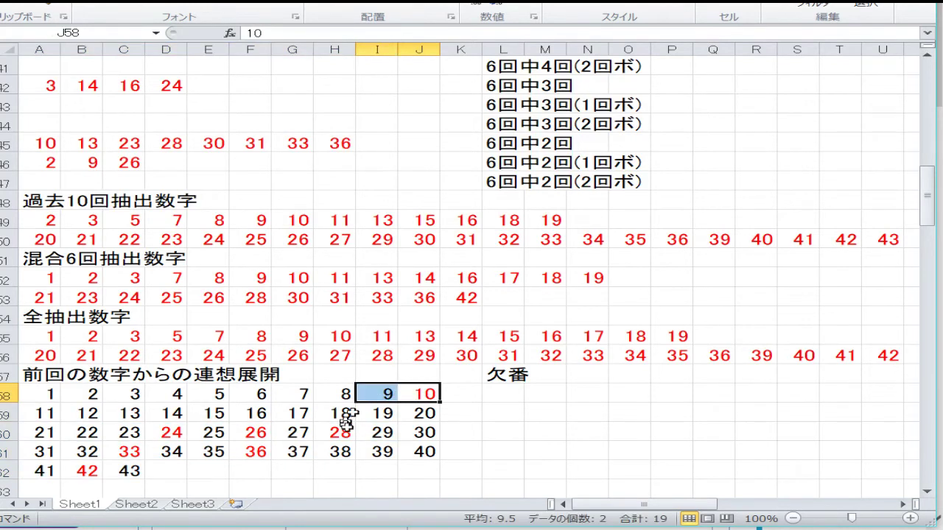
left_click(378, 433, "ctrl")
left_click_drag(377, 433, 122, 437)
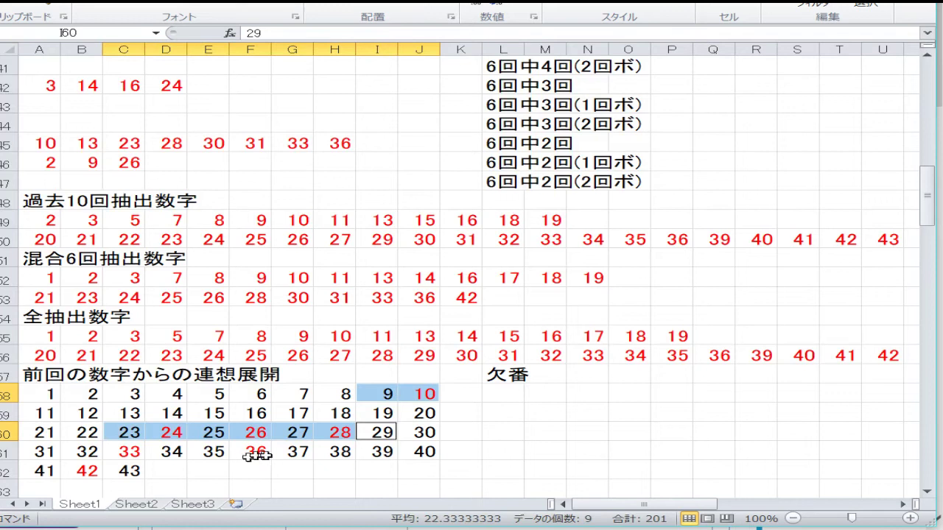
left_click_drag(283, 451, 44, 470)
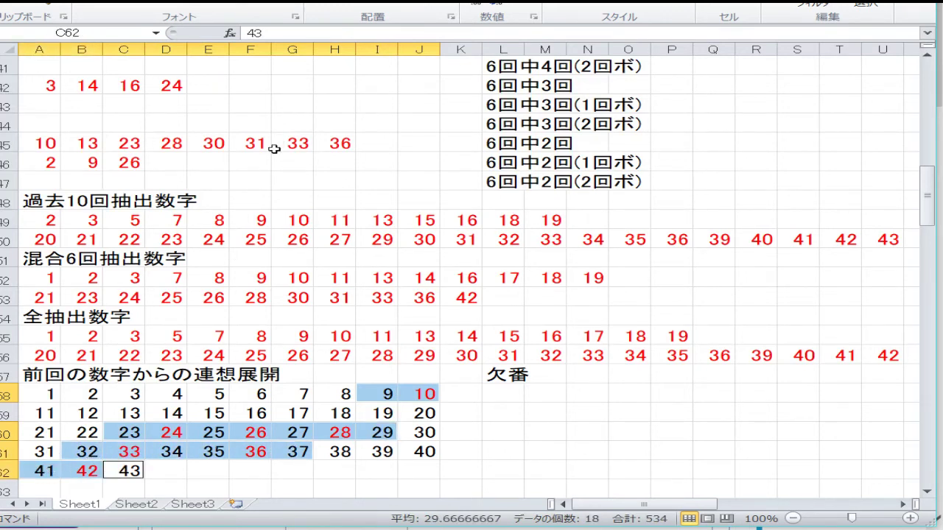
left_click(233, 7)
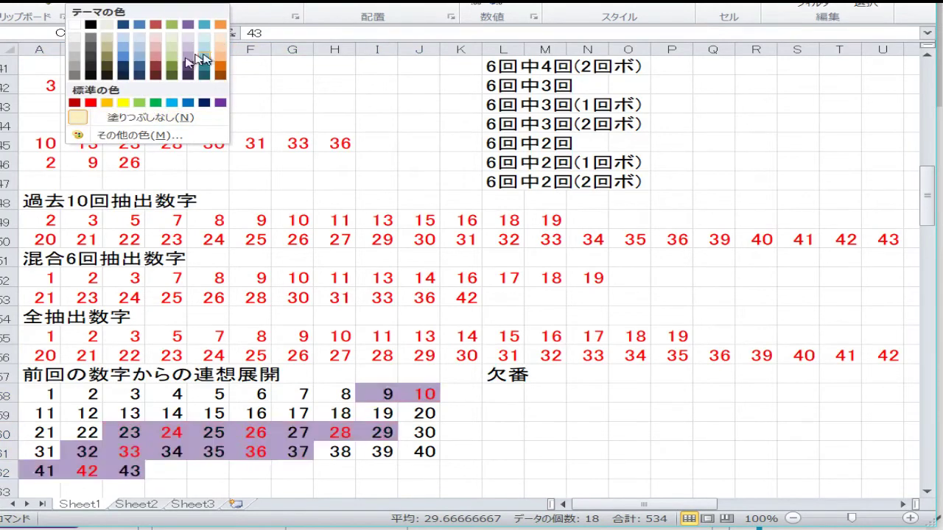
left_click(221, 26)
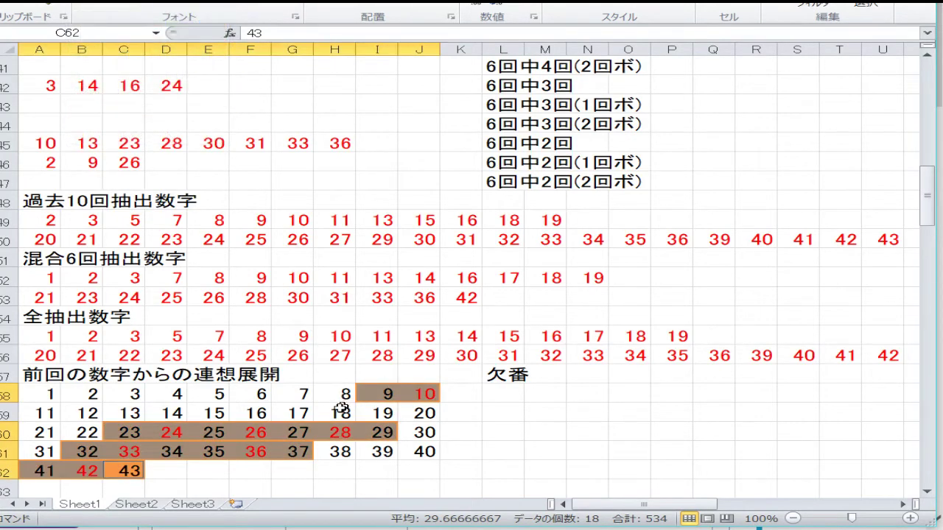
Fill A58:H59, the block holding 1 to 8 and 11 to 18, with light aqua
left_click_drag(340, 412, 50, 401)
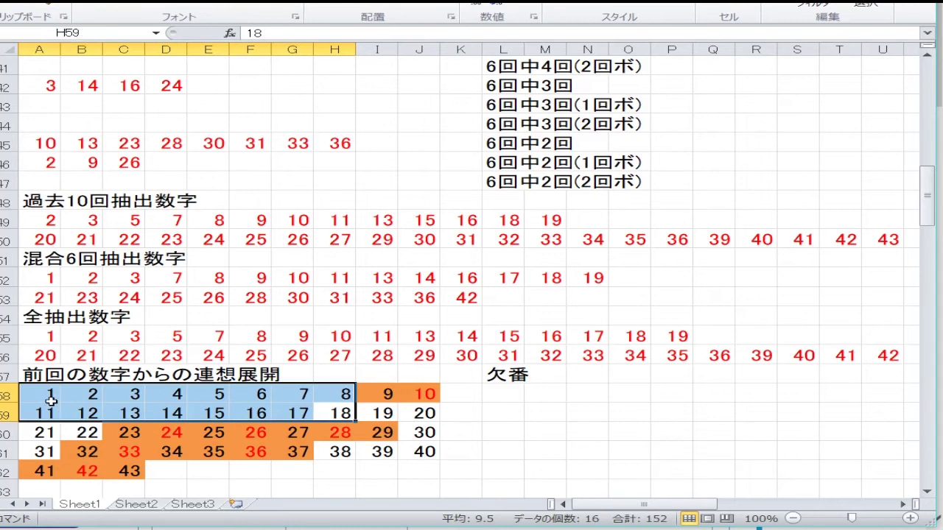
left_click(233, 7)
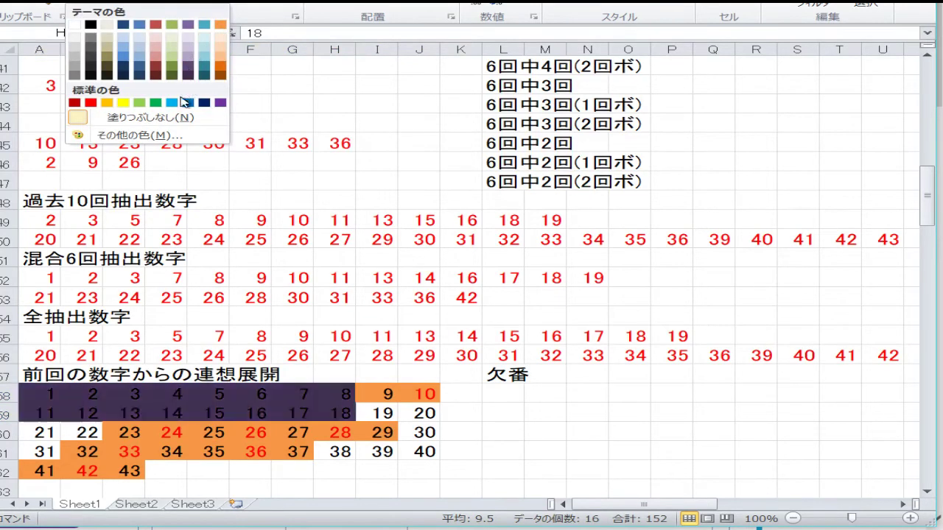
left_click(204, 38)
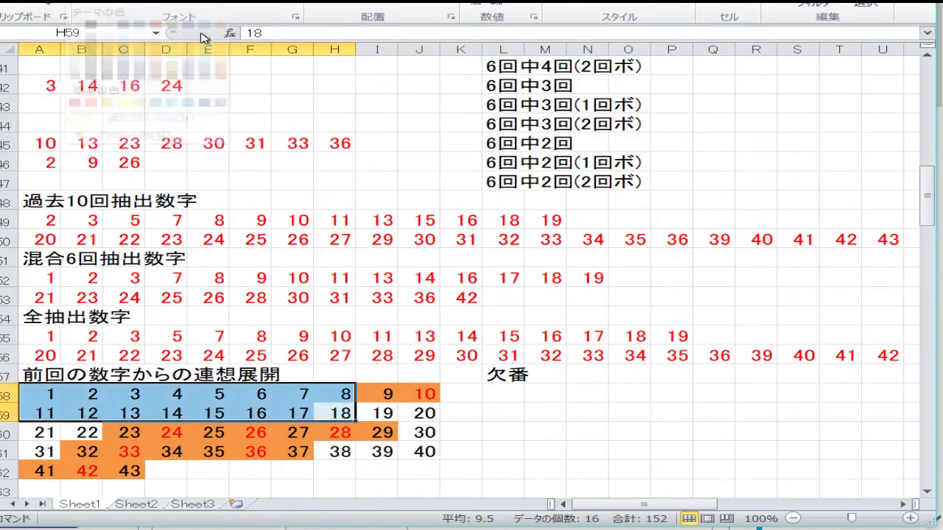
left_click(337, 391)
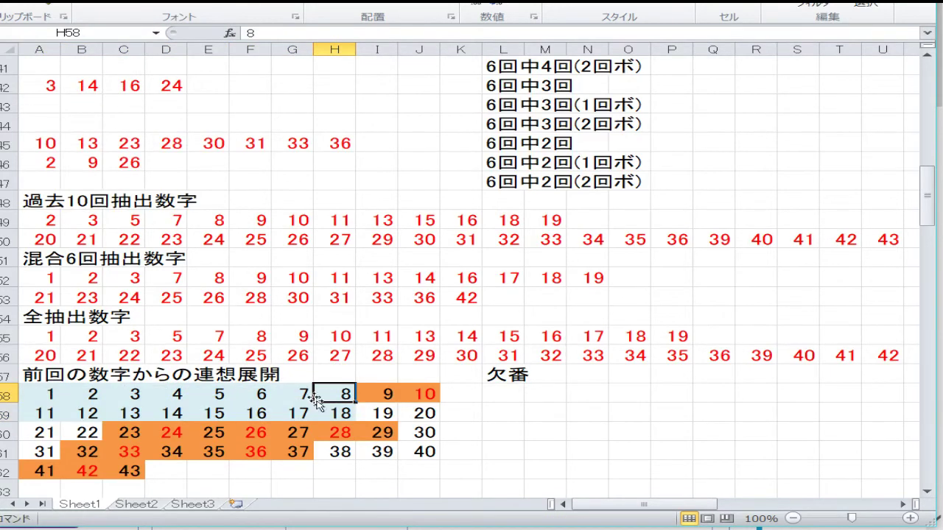
left_click_drag(339, 412, 33, 383)
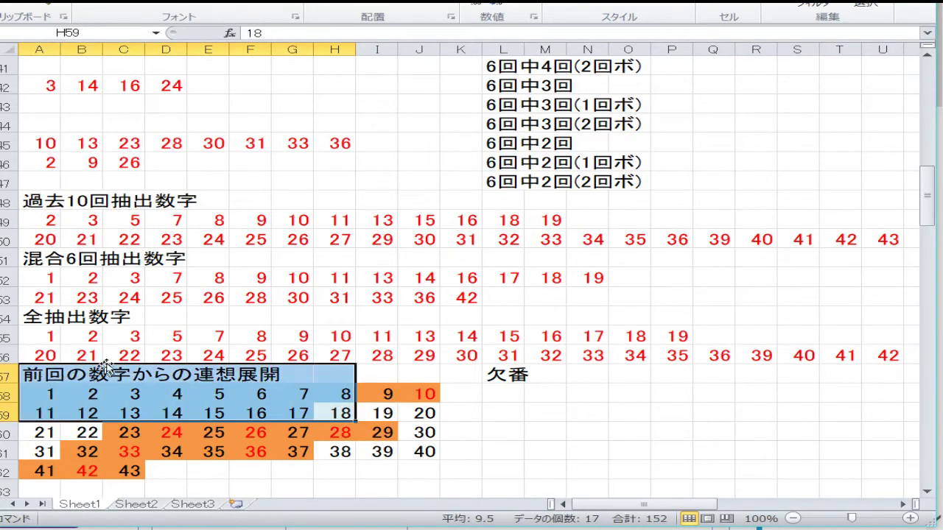
scroll(122, 353, "down", 3)
left_click_drag(26, 223, 12, 295)
right_click(208, 271)
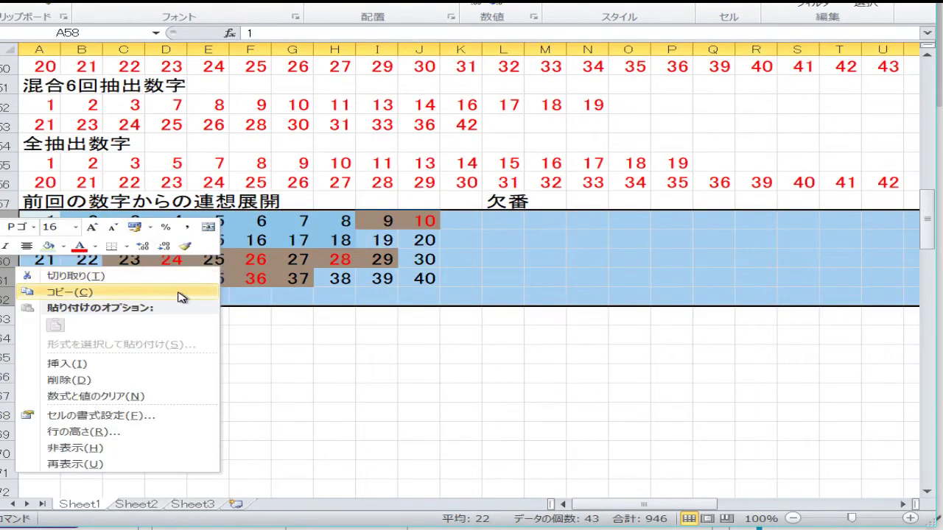
left_click(179, 292)
Fill F58:F61, the grid column holding 6, 16, 26 and 36, with orange
left_click(249, 220)
left_click_drag(249, 220, 248, 274)
left_click(226, 6)
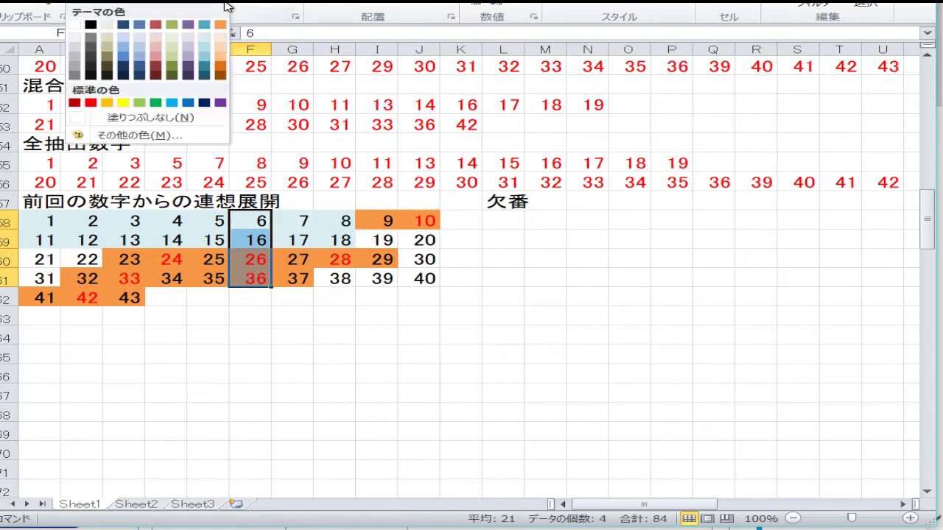
left_click(218, 25)
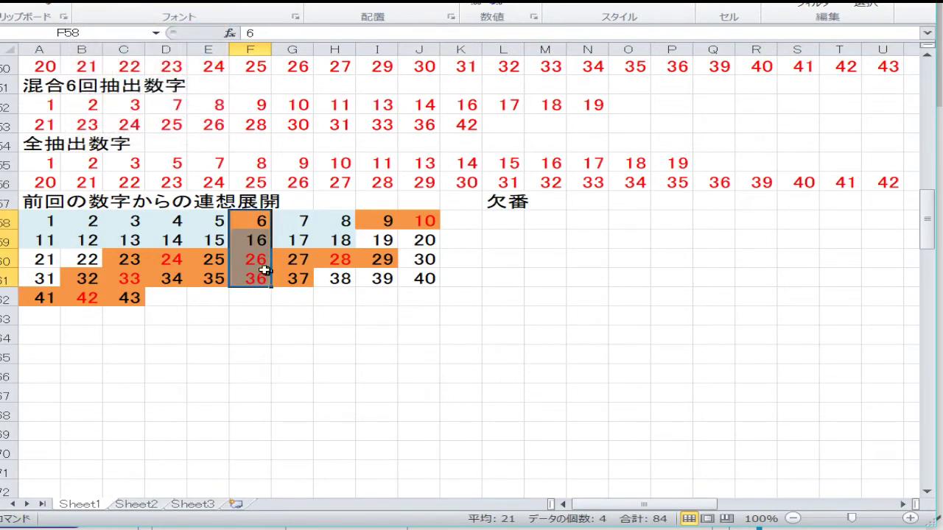
Remove the fill from G58:H59, the grid cells holding 7, 8, 17 and 18
left_click(247, 255)
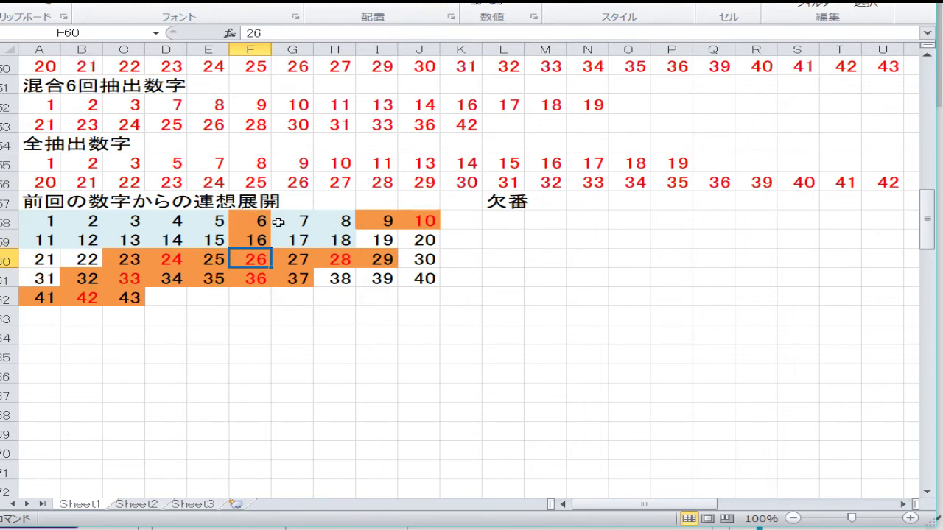
left_click_drag(278, 222, 337, 240)
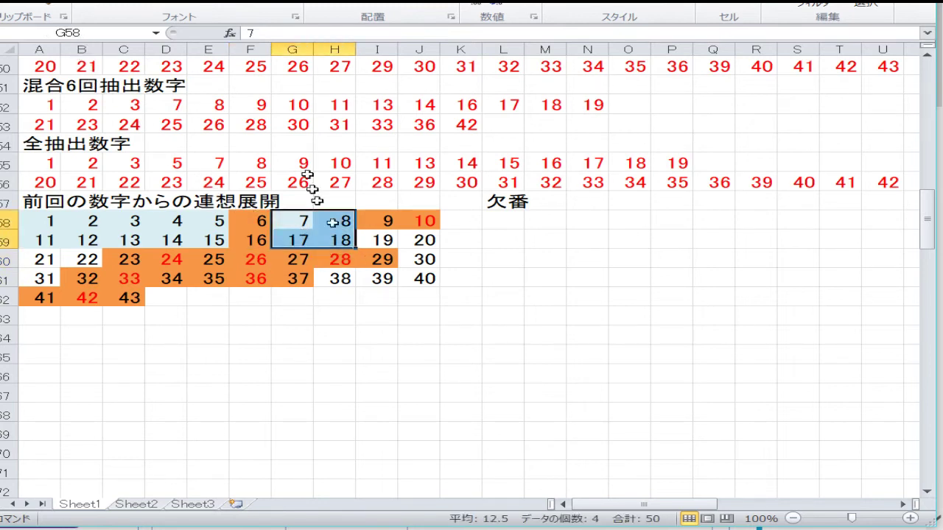
left_click(229, 16)
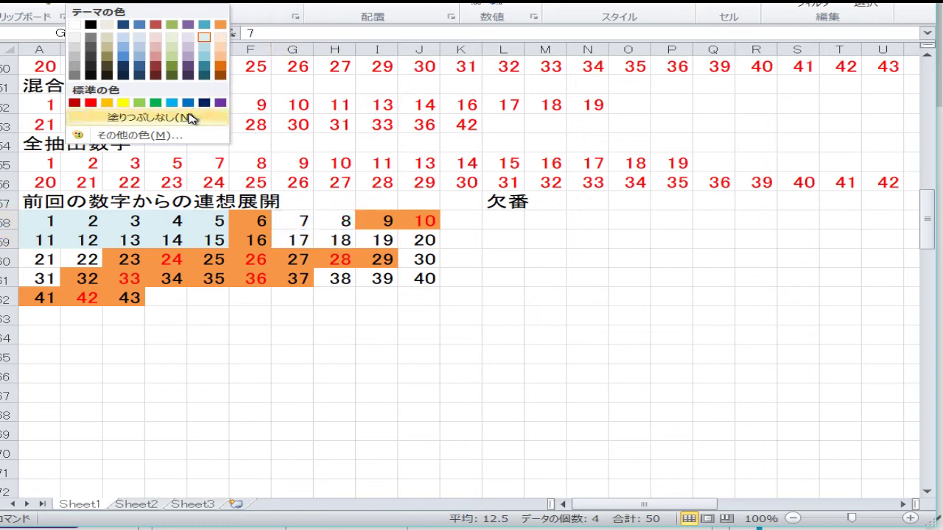
left_click(190, 118)
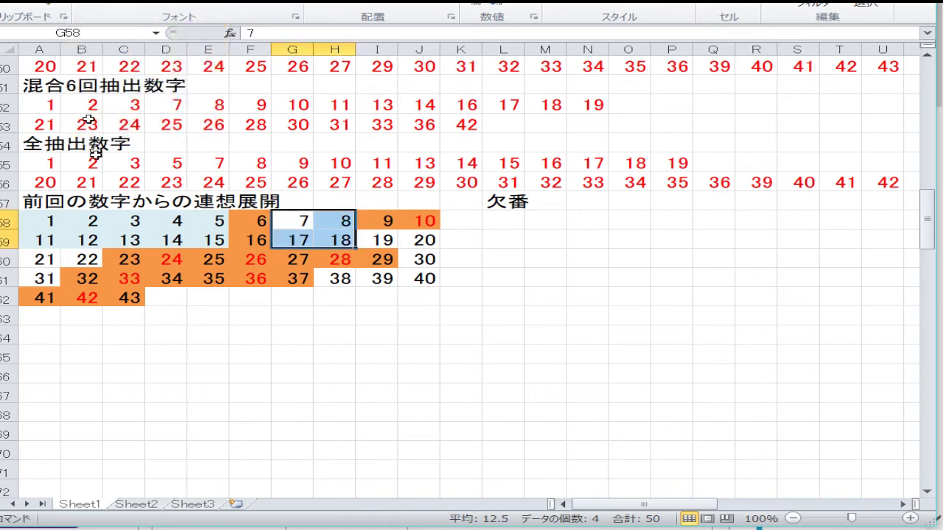
Copy the recoloured grid in rows 58 to 62 over the lower 前回の数字からの連想展開 grid starting at row 153
left_click_drag(11, 220, 63, 279)
right_click(63, 266)
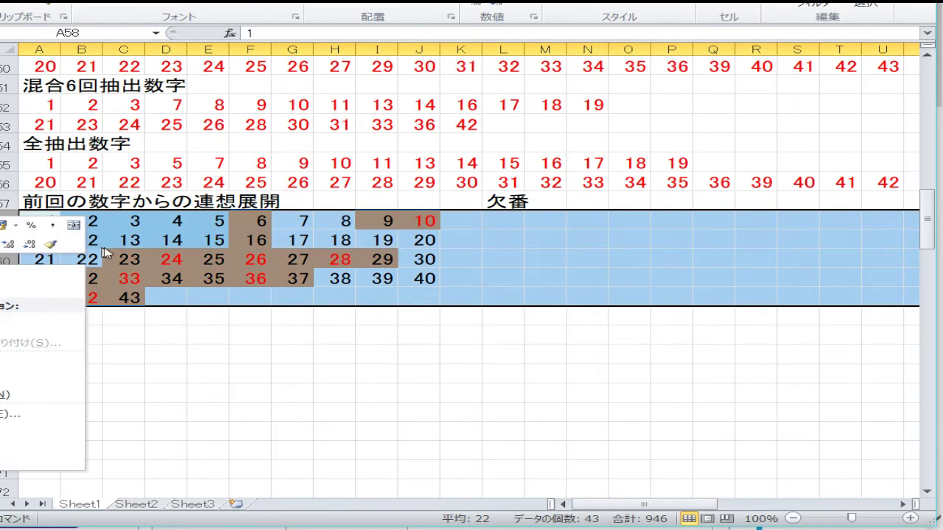
left_click(55, 292)
scroll(140, 308, "down", 20)
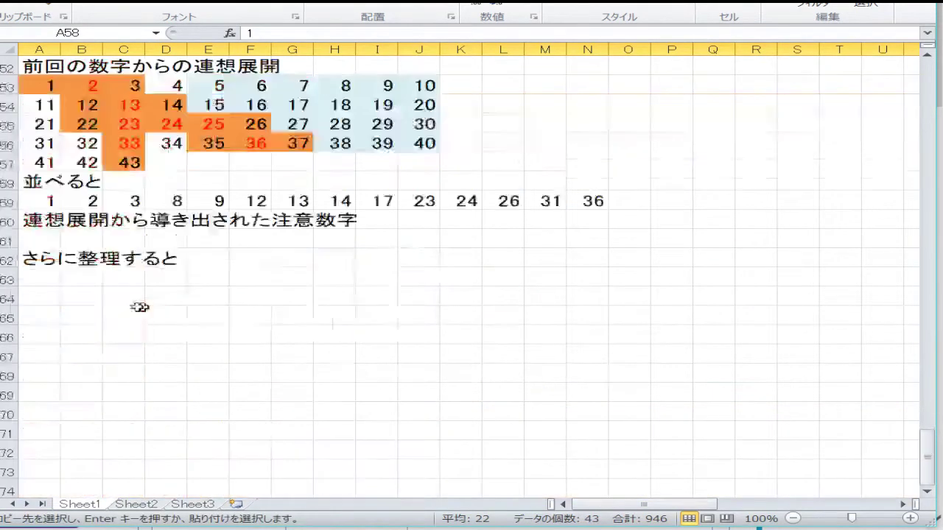
left_click(7, 87)
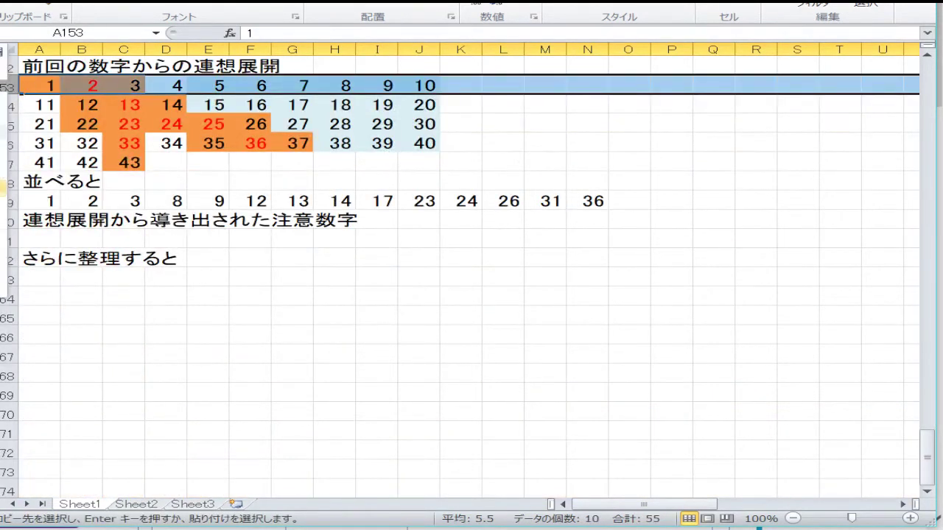
key("ctrl+v")
left_click_drag(251, 143, 251, 124)
Copy the draw results A9:O14 over the 参考回 block starting at A135, replacing the existing cell contents
scroll(195, 171, "up", 10)
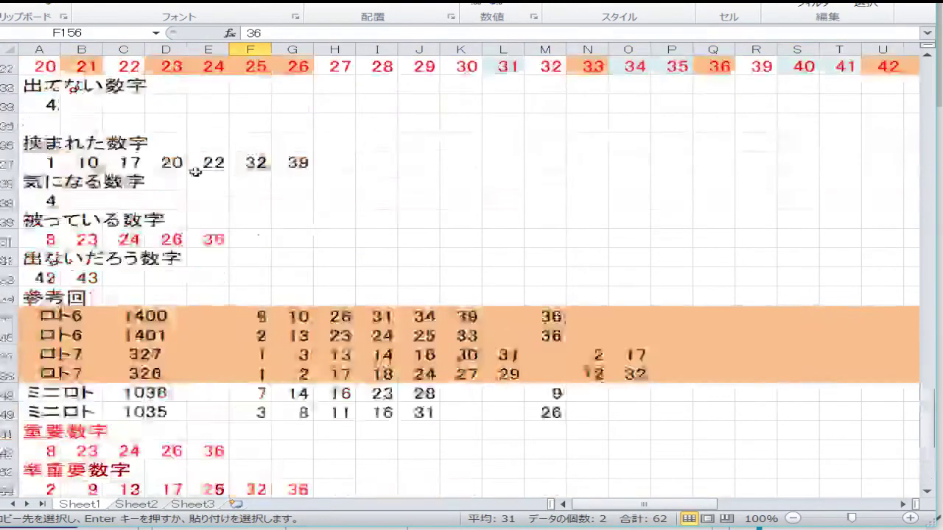
scroll(192, 177, "up", 20)
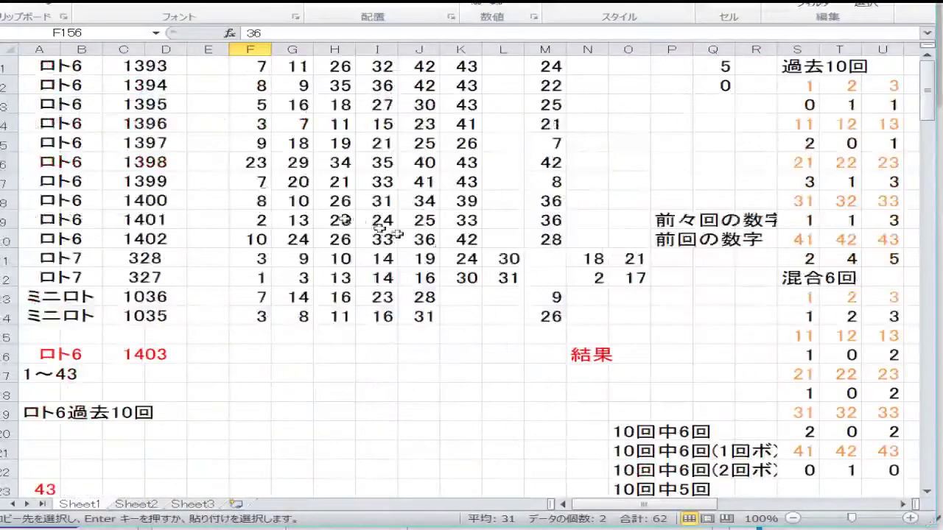
left_click_drag(625, 317, 83, 221)
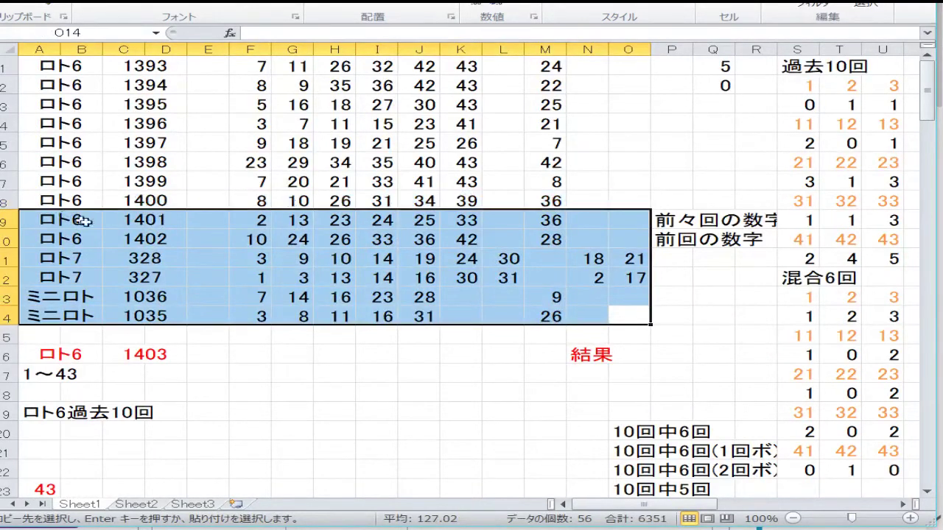
right_click(138, 241)
left_click(48, 264)
scroll(124, 258, "down", 20)
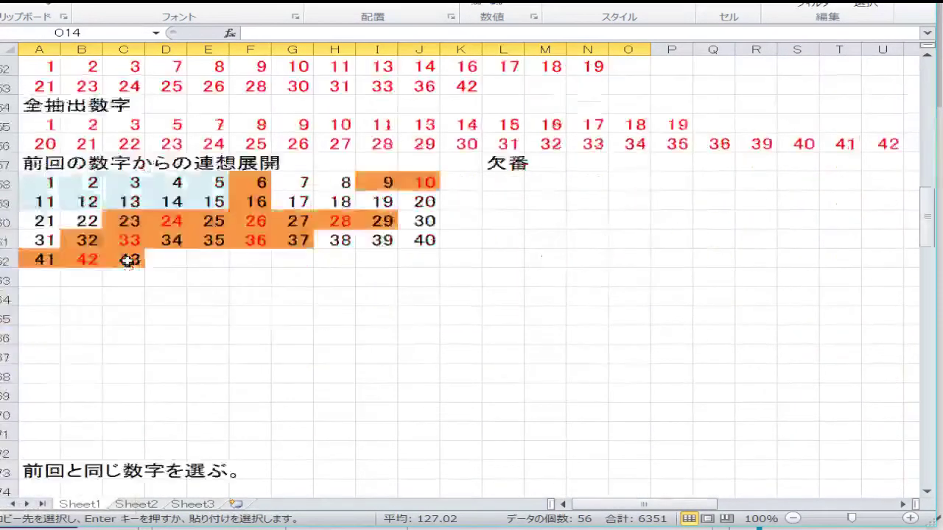
scroll(125, 258, "down", 7)
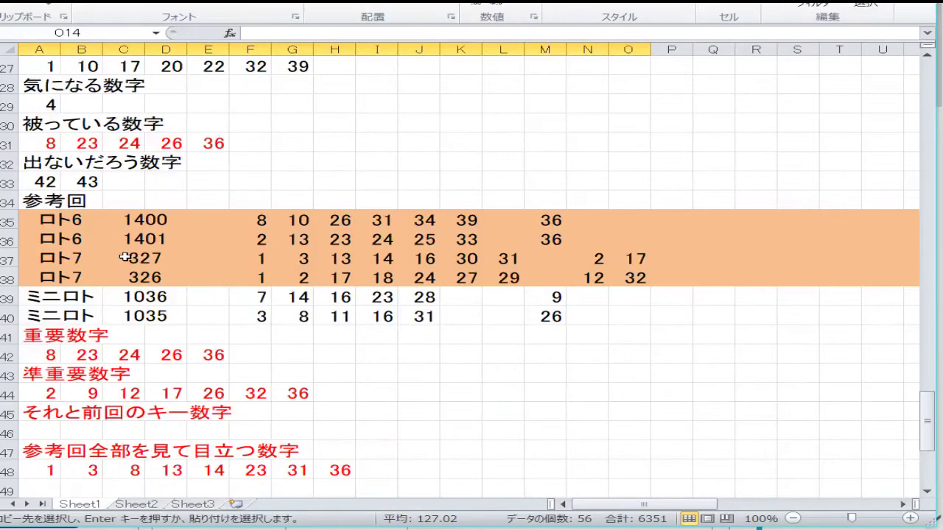
right_click(74, 221)
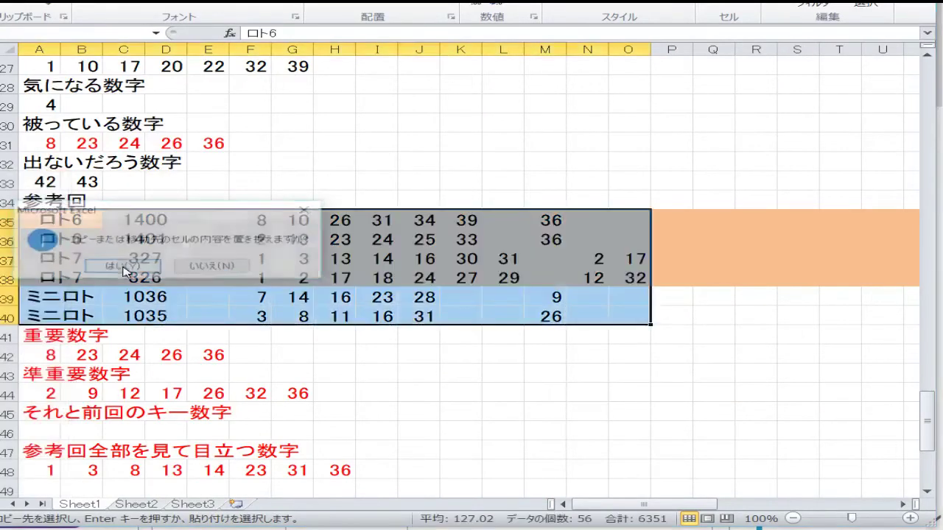
left_click(158, 262)
Fill the Loto 6 and Loto 7 rows 135 to 138 under 参考回 with light orange
left_click_drag(74, 221, 74, 279)
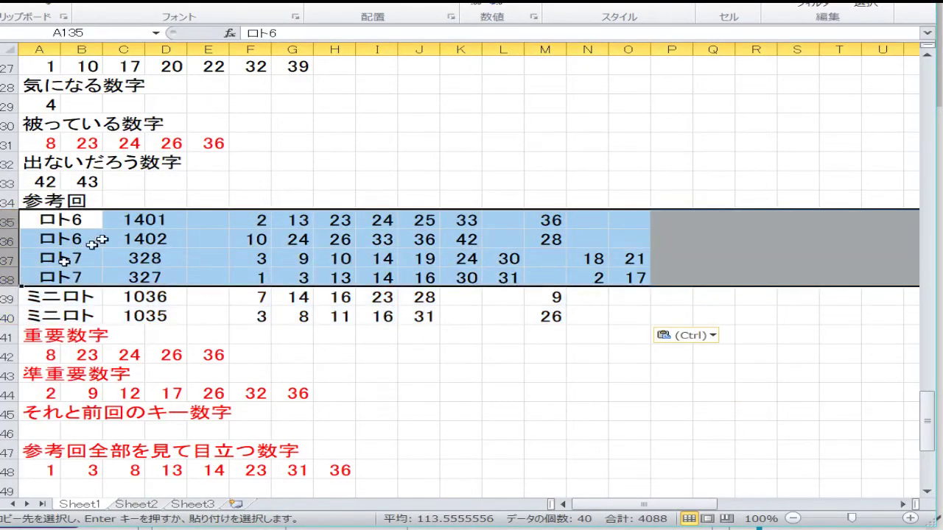
left_click(225, 6)
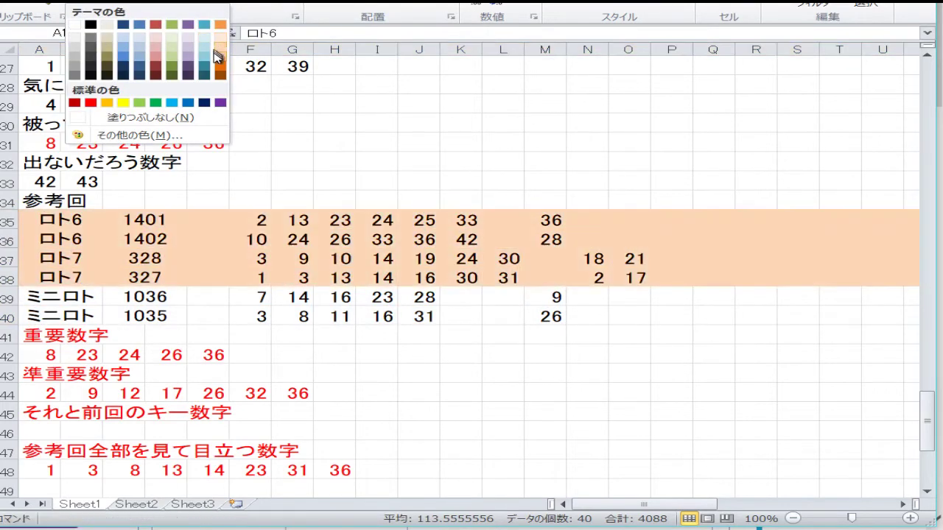
left_click(219, 57)
left_click(255, 240)
Copy the 全抽出数字 rows 55 and 56 over the lower 全抽出数字 list in rows 121 and 122
scroll(249, 244, "down", 7)
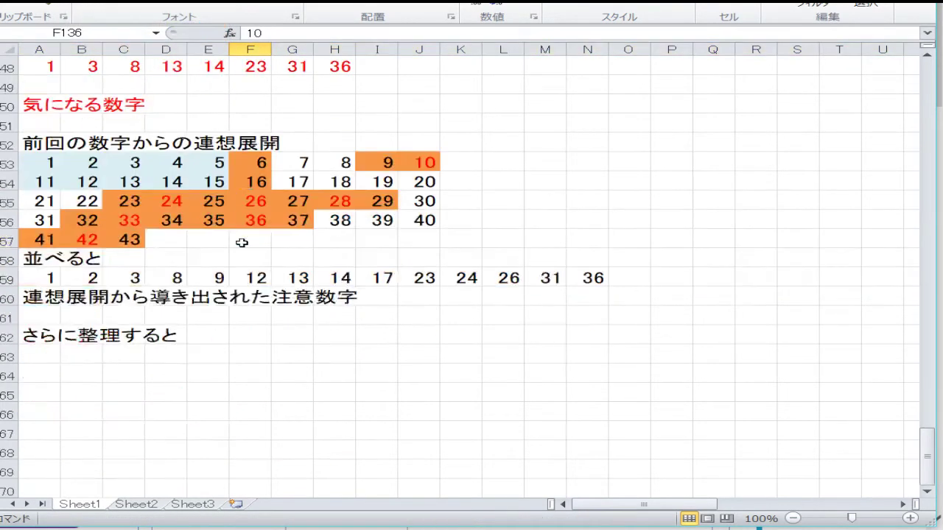
scroll(246, 238, "up", 11)
scroll(242, 241, "up", 5)
scroll(246, 237, "down", 5)
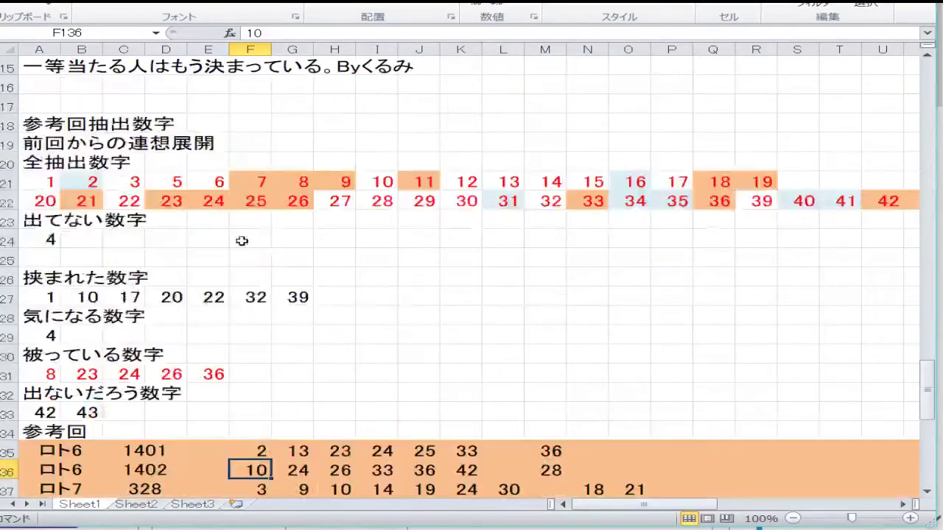
scroll(246, 237, "up", 8)
scroll(240, 240, "up", 20)
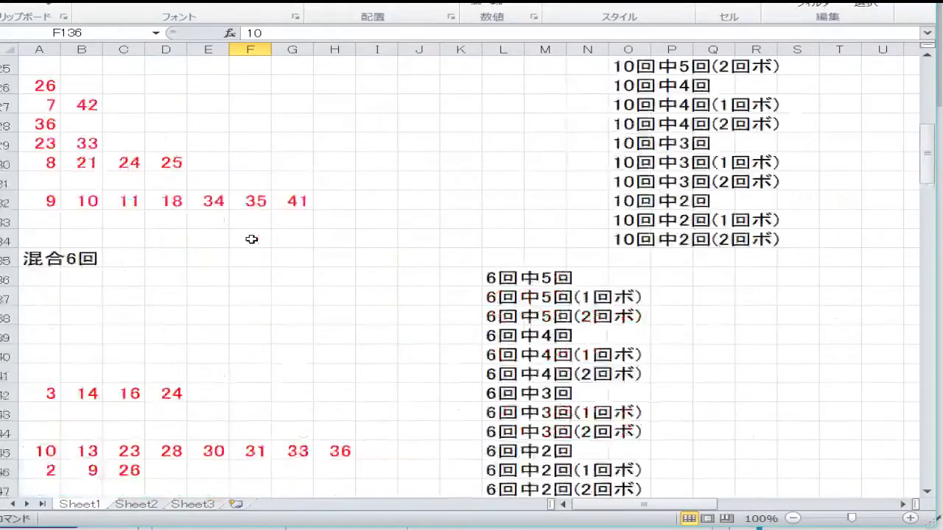
scroll(251, 241, "down", 6)
scroll(254, 242, "down", 8)
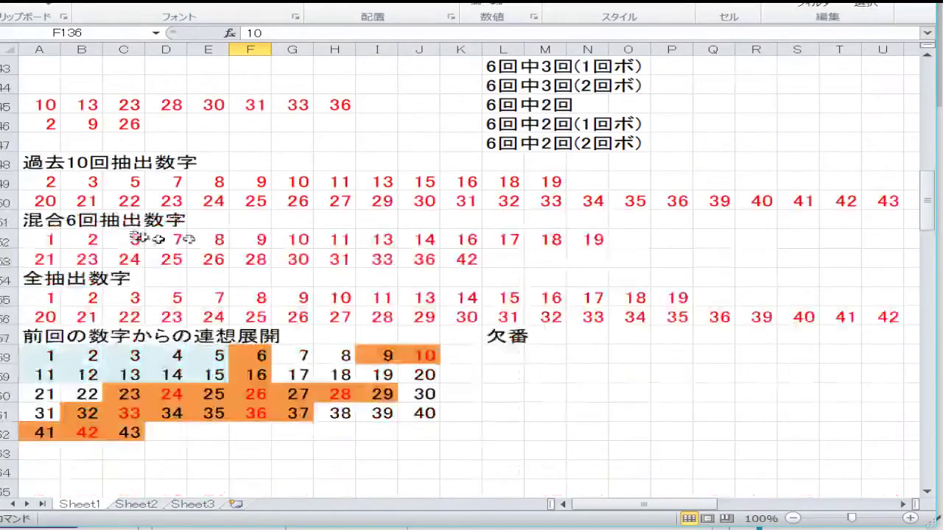
left_click_drag(6, 298, 6, 315)
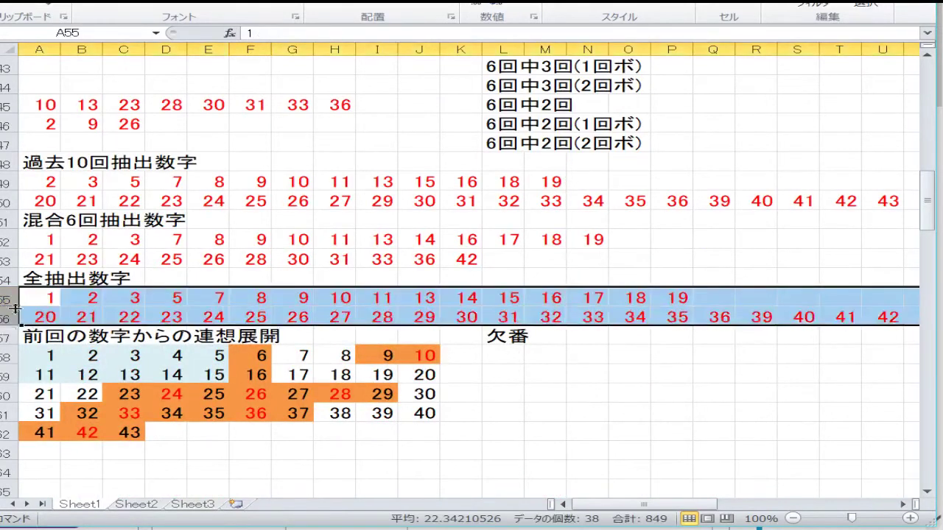
right_click(7, 302)
left_click(11, 327)
scroll(91, 289, "up", 14)
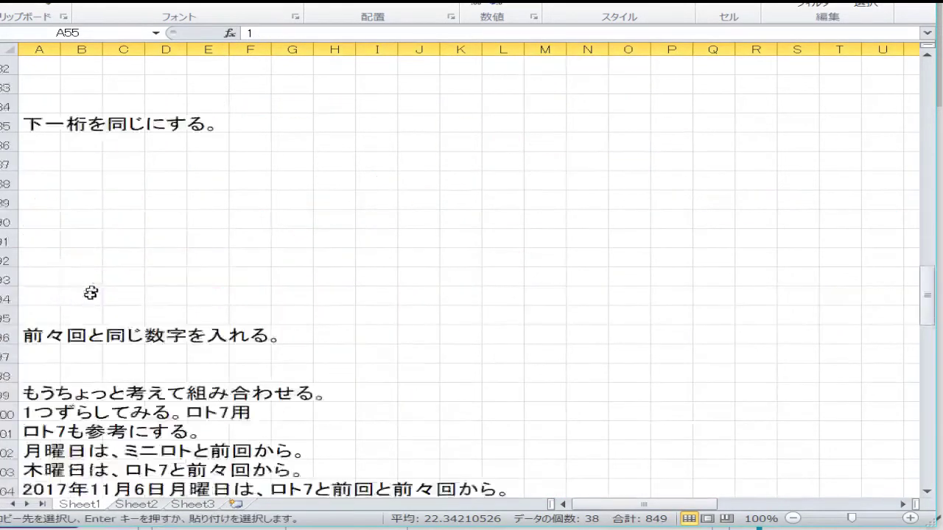
scroll(90, 288, "down", 7)
scroll(88, 293, "up", 3)
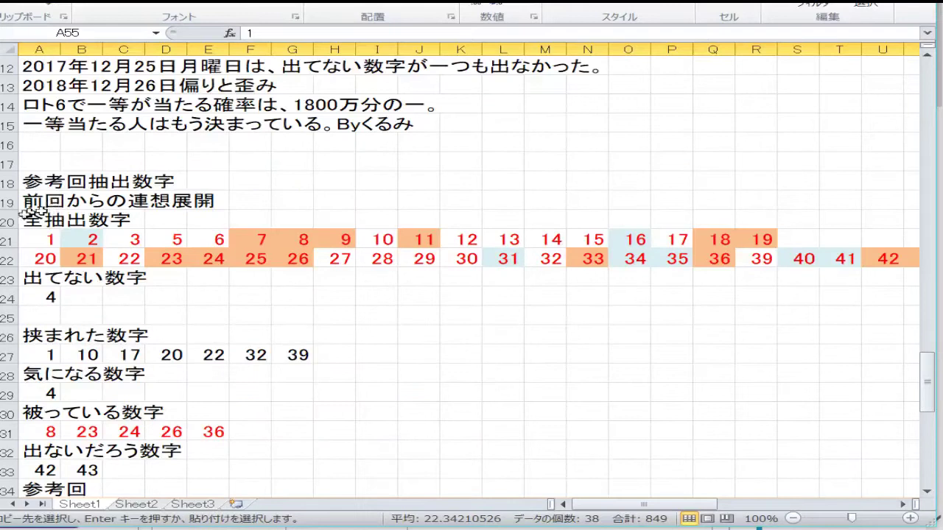
left_click(6, 241)
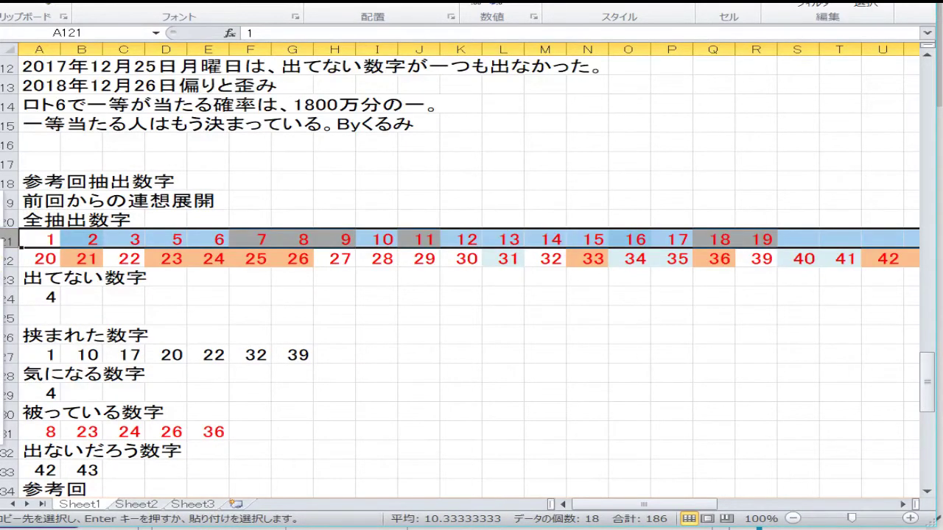
key("ctrl+v")
left_click(250, 317)
left_click(208, 278)
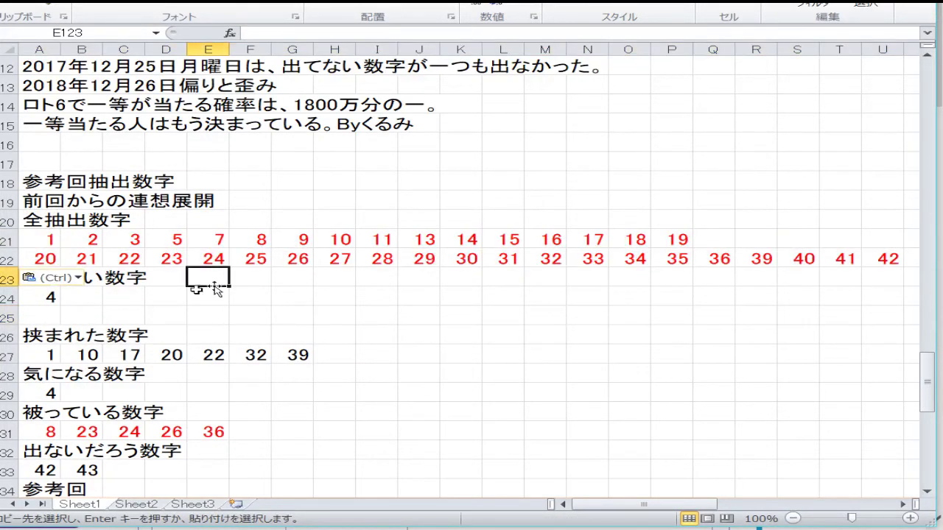
Add 6, 12, 37 and 38 after the 4 in the 出てない数字 list, in B124:E124
left_click(86, 299)
left_click(263, 529)
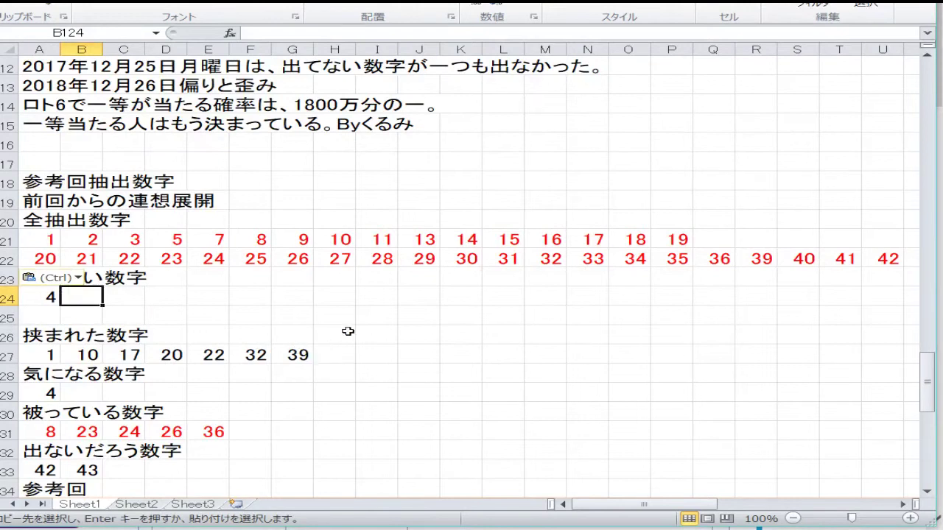
type("0")
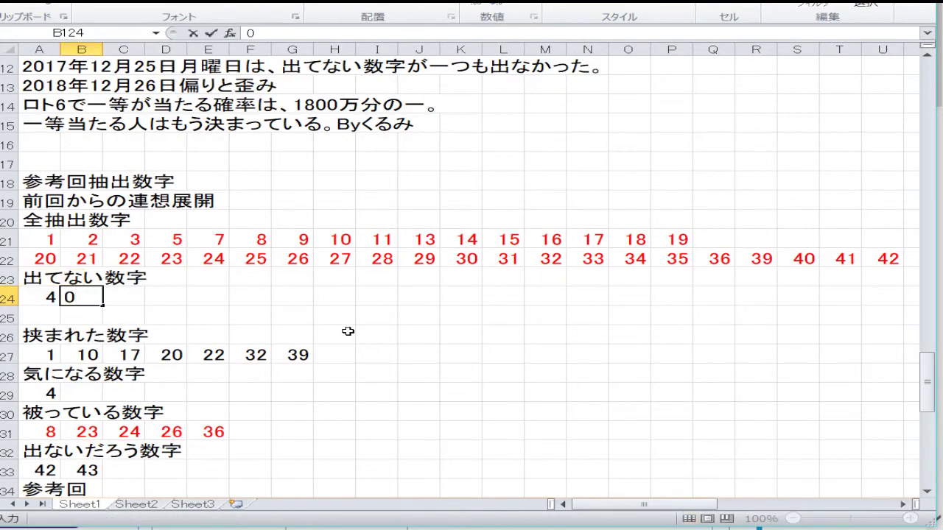
key("Left")
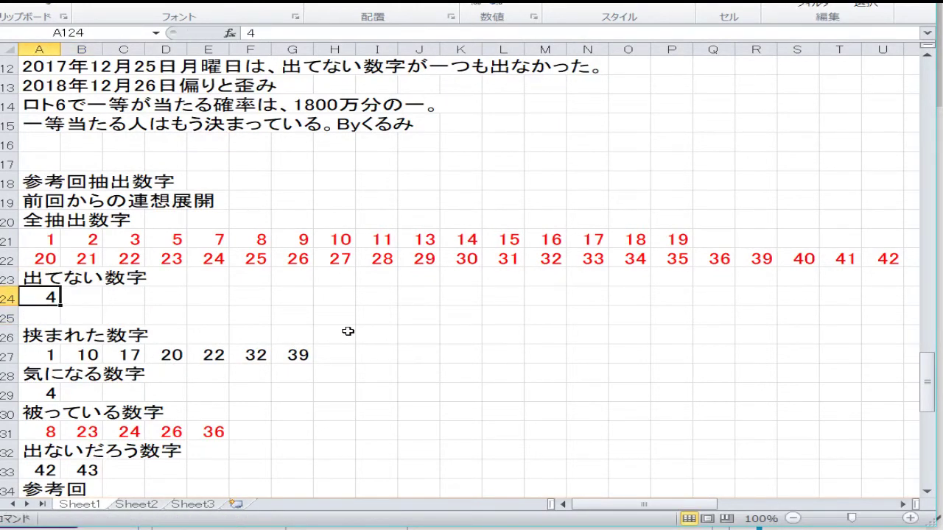
key("Right")
type("6")
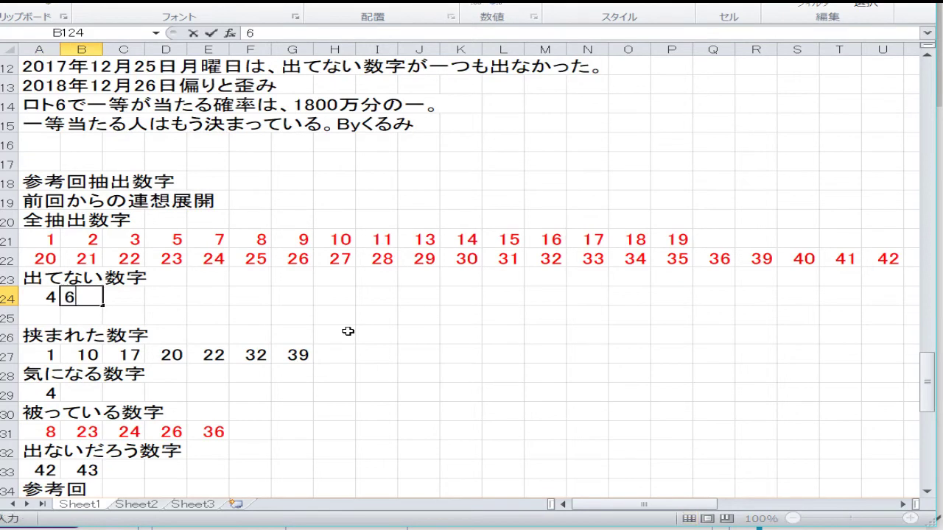
key("Right")
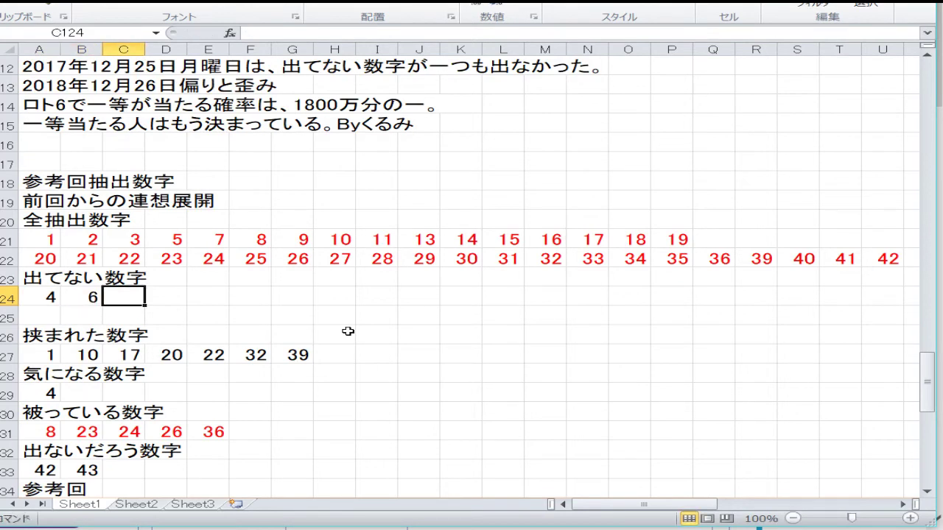
type("12")
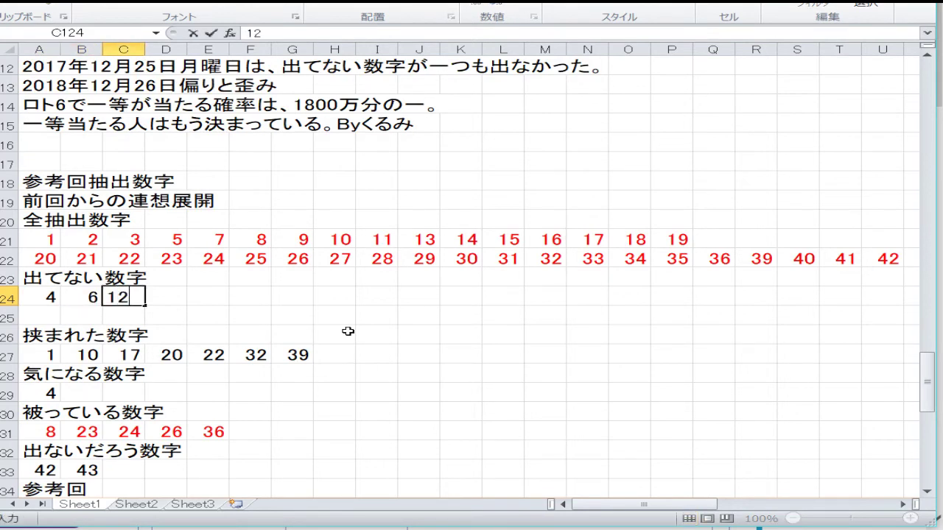
key("Right")
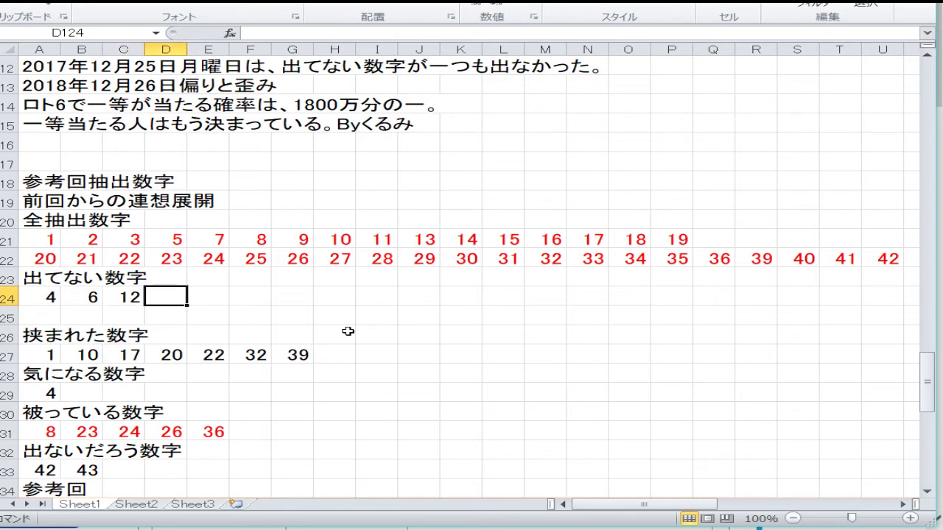
type("37")
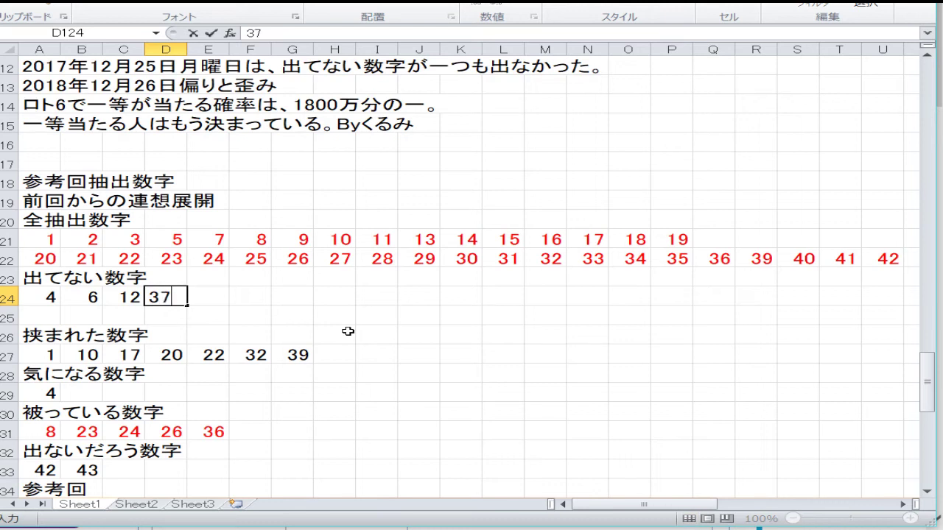
key("Right")
type("38")
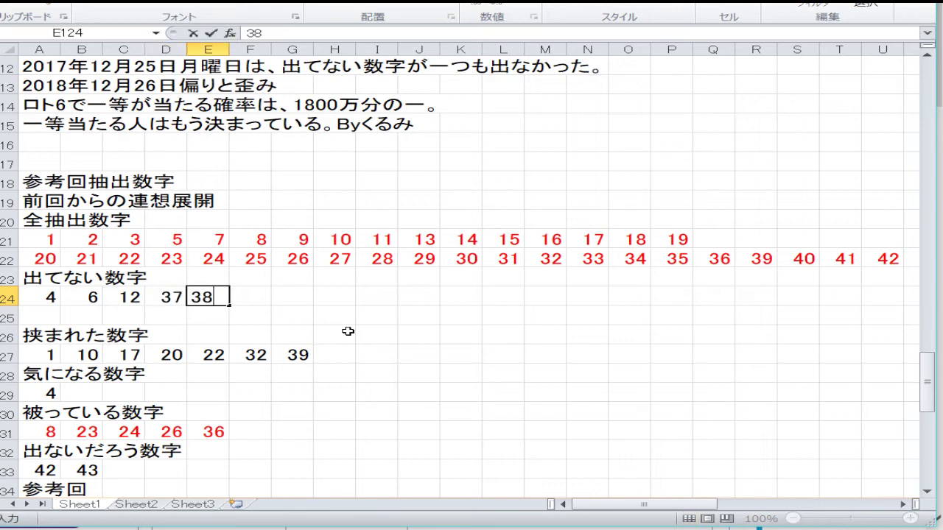
key("Right")
Confirm 38 in E124 as the last entry of the 出てない数字 list
key("Down")
key("Down")
key("Down")
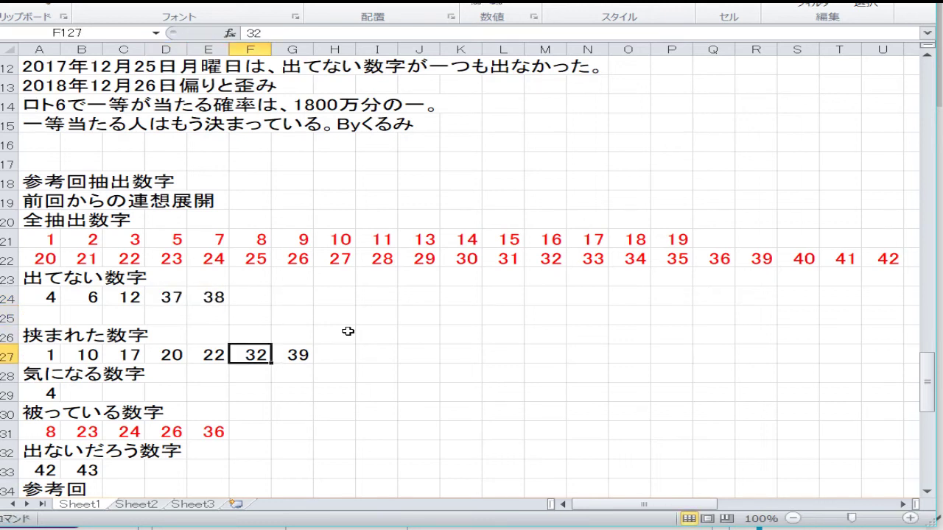
key("Left")
key("Left")
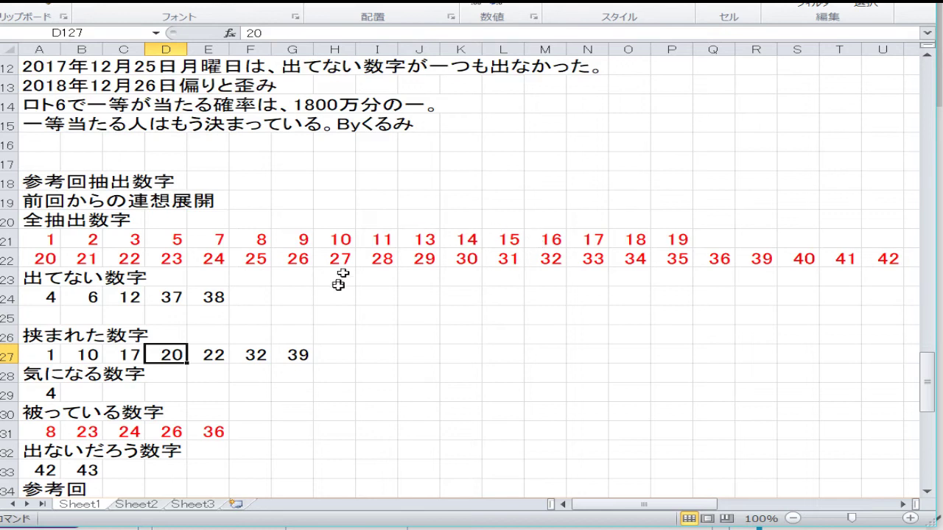
left_click(353, 315)
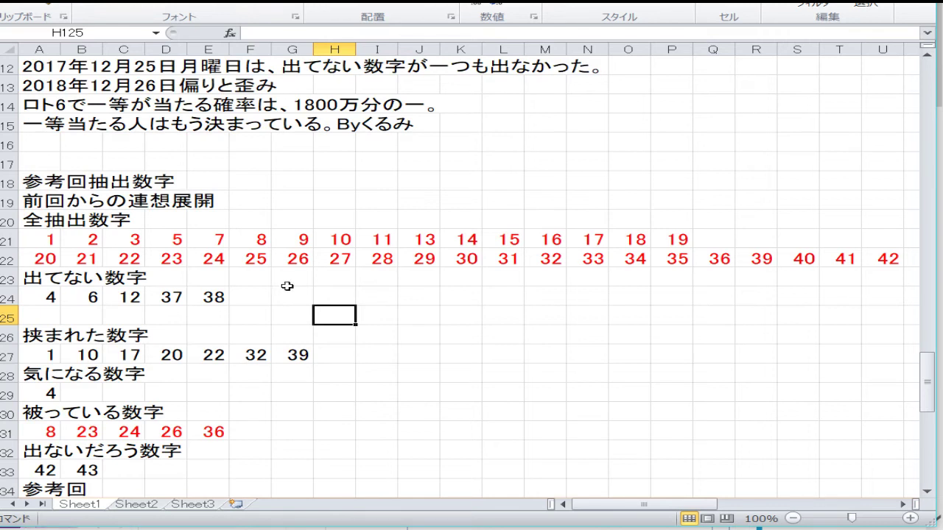
left_click(267, 263)
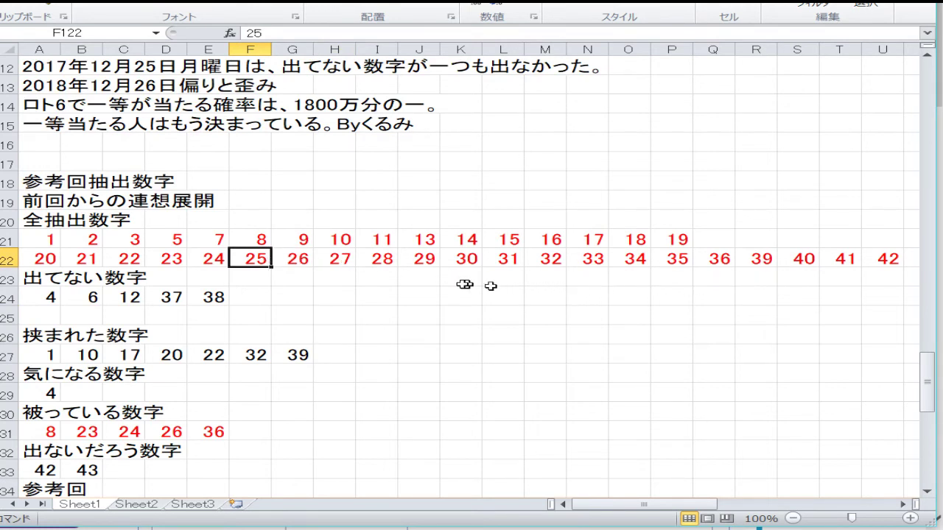
Fill 7 to 11, 18, 21, 23 to 26, 33 to 36, 41 and 42 in 全抽出数字 rows 121 and 122 with light orange
left_click(219, 239)
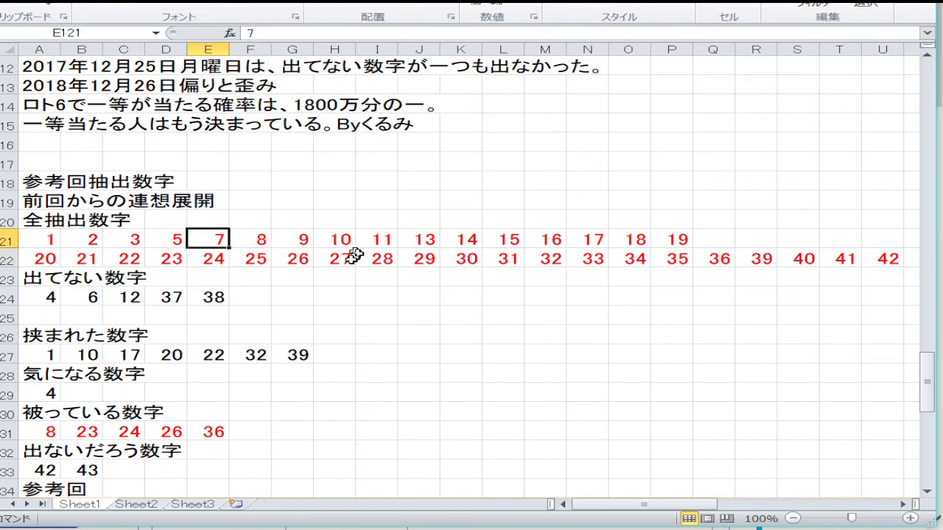
left_click(287, 260, "ctrl")
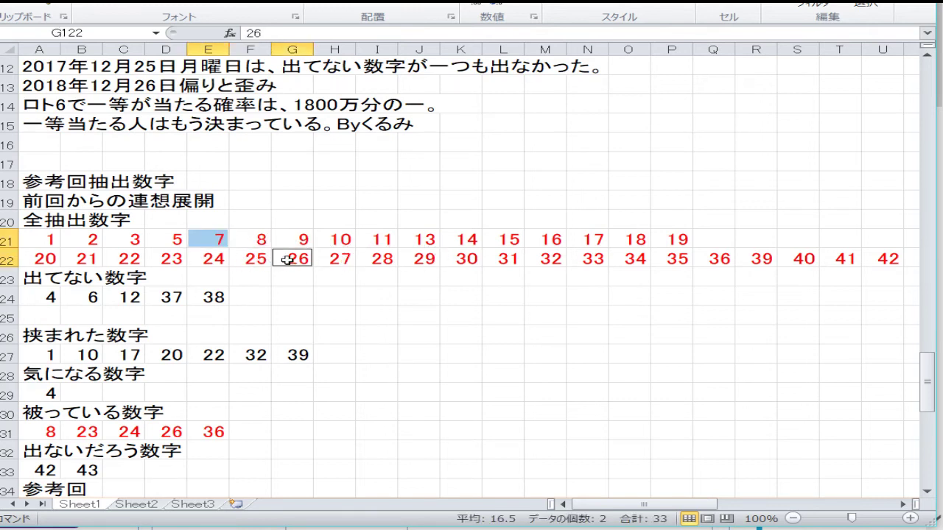
left_click(713, 260, "ctrl")
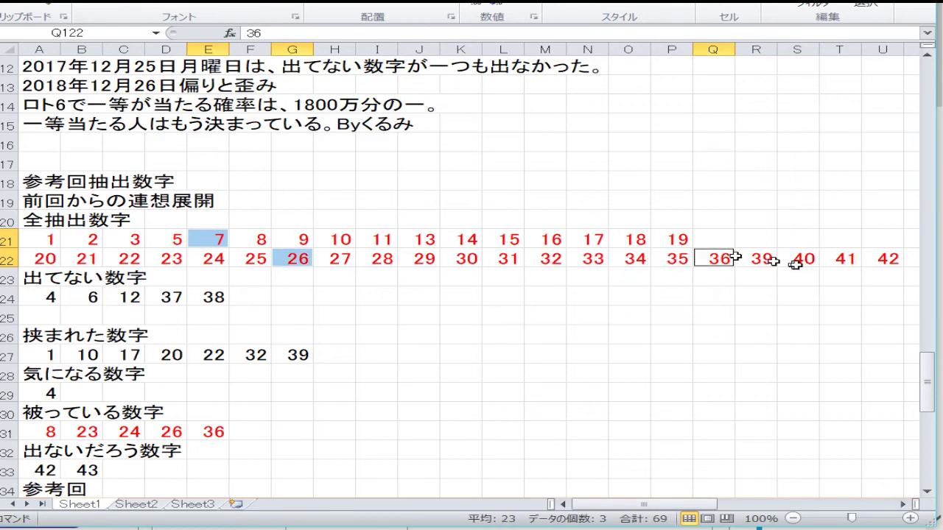
left_click(877, 261, "ctrl")
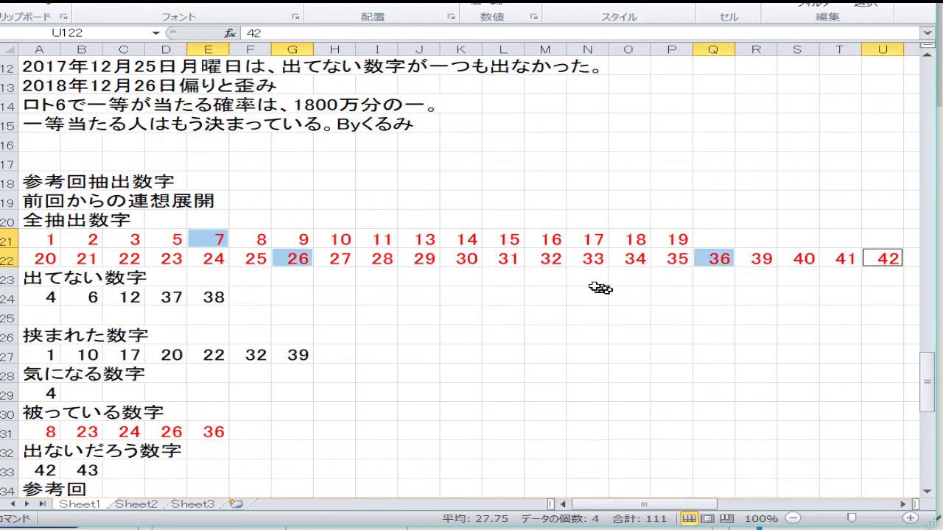
left_click(263, 239, "ctrl")
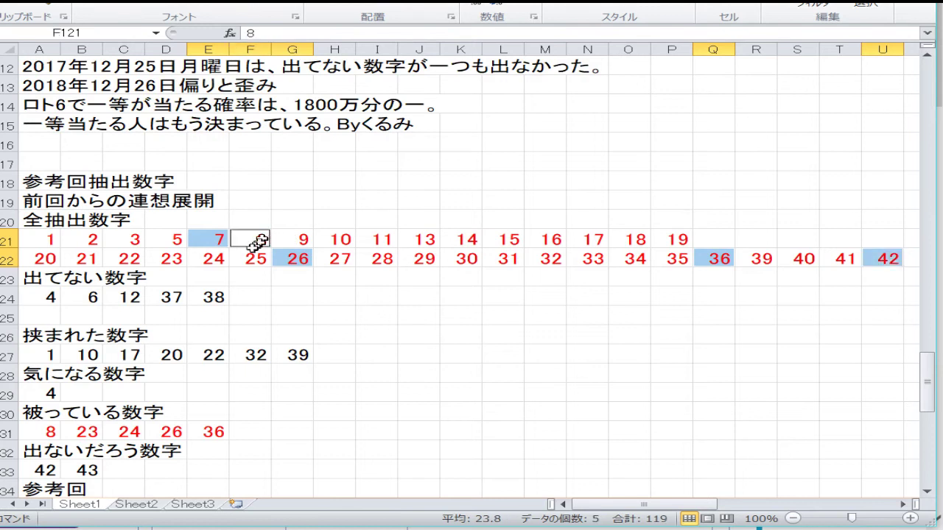
left_click(83, 260, "ctrl")
left_click(166, 259, "ctrl")
left_click(207, 255, "ctrl")
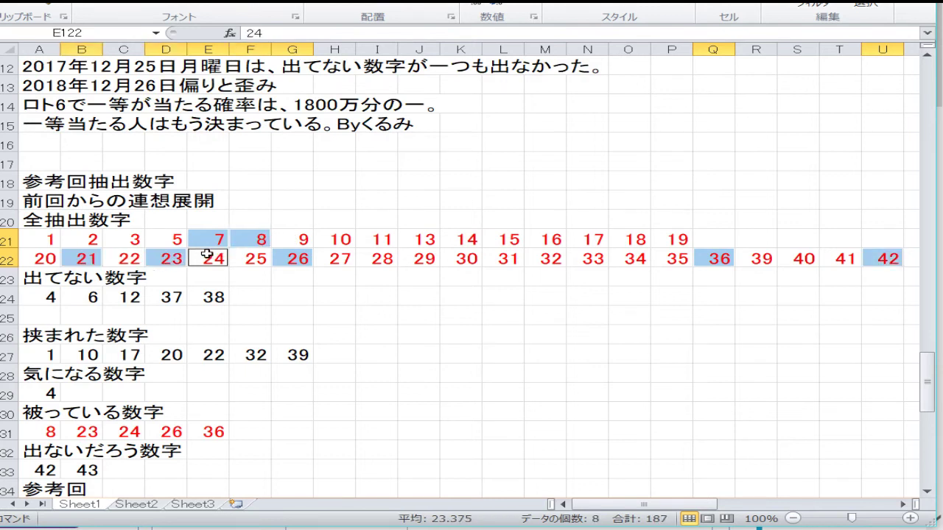
left_click(260, 258, "ctrl")
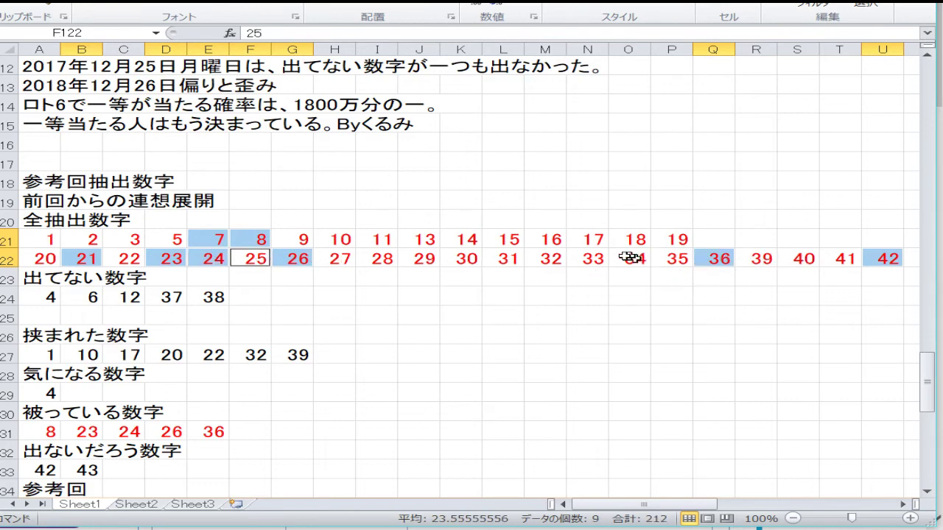
left_click(596, 257, "ctrl")
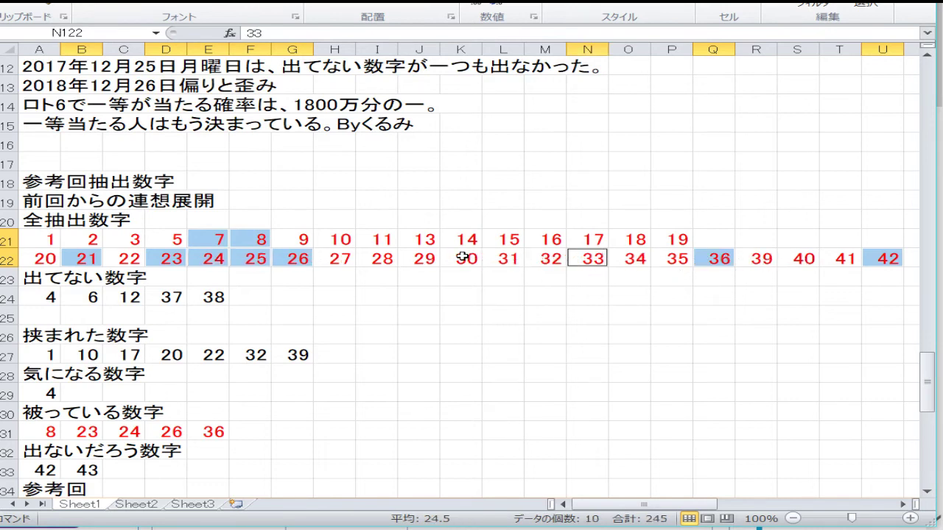
left_click(298, 238, "ctrl")
left_click(335, 239, "ctrl")
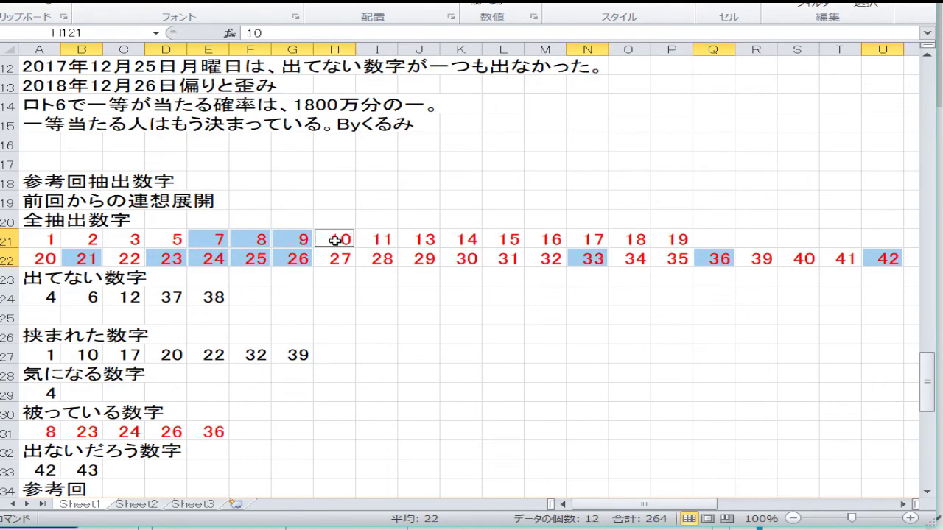
left_click(375, 238, "ctrl")
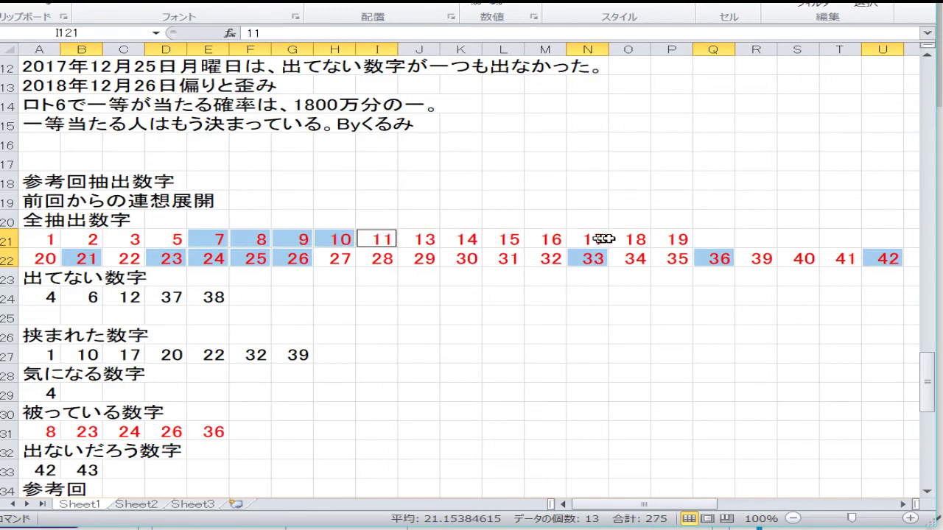
left_click(630, 239, "ctrl")
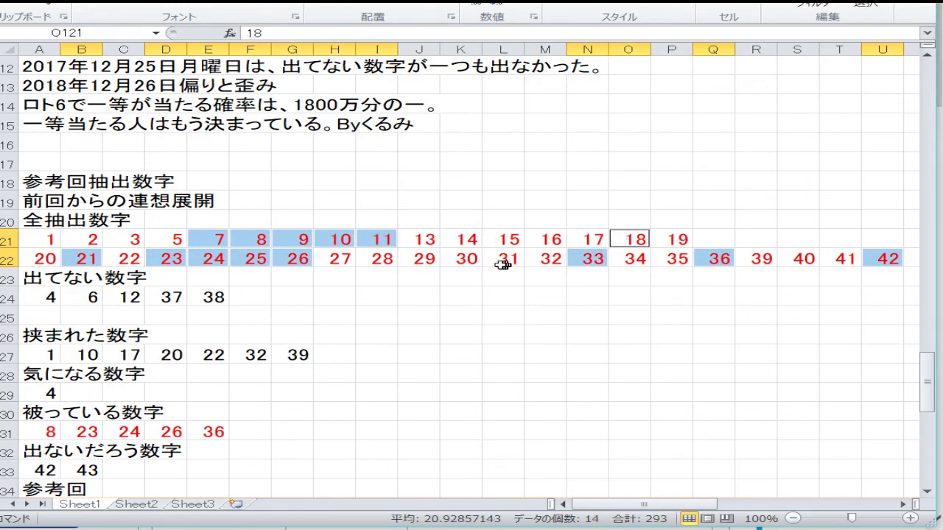
left_click(637, 258, "ctrl")
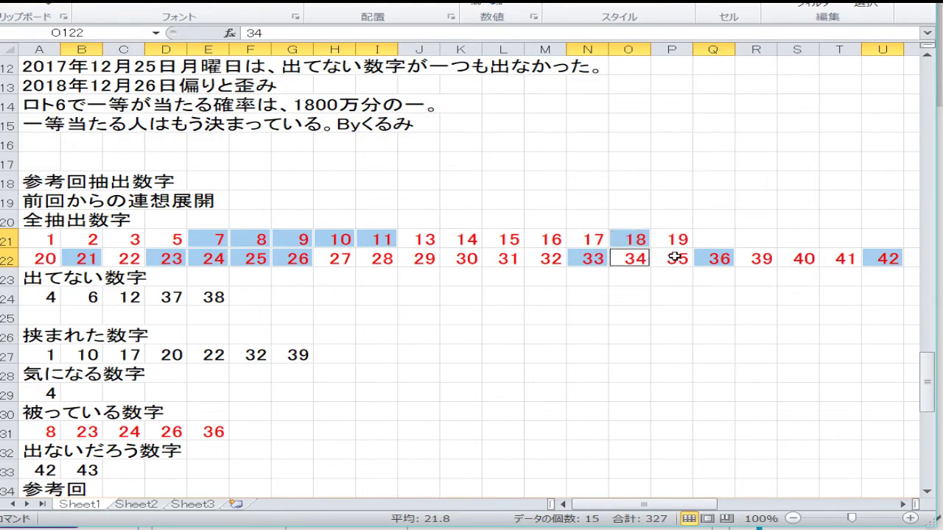
left_click(674, 257, "ctrl")
left_click(834, 258, "ctrl")
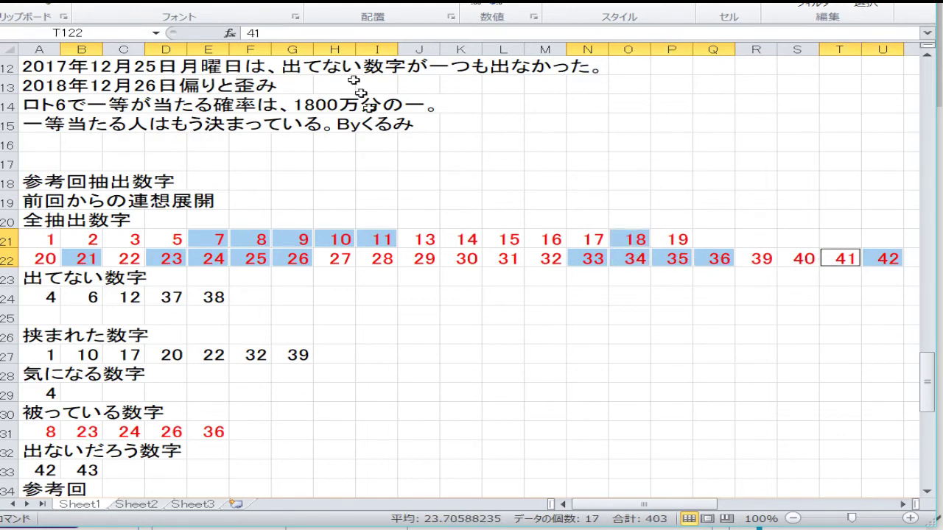
left_click(213, 6)
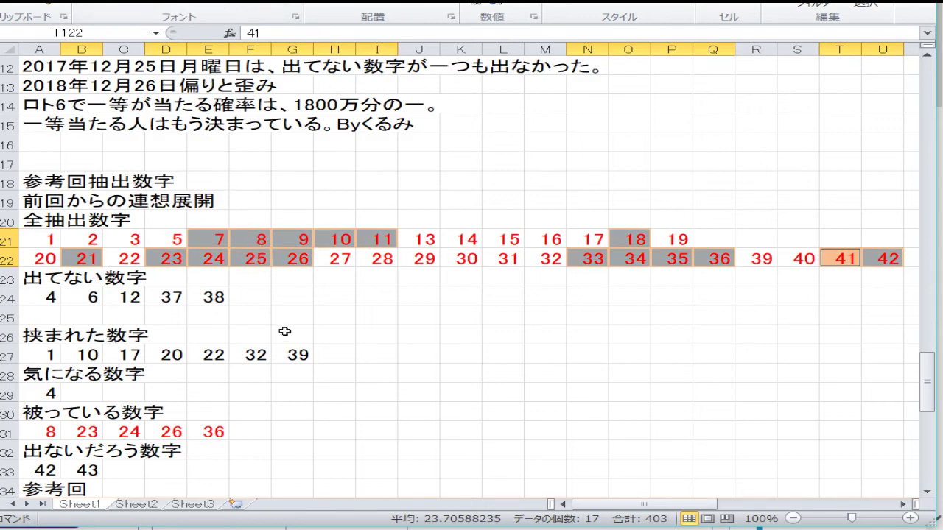
Fill 2, 3, 9, 10, 13, 14, 16, 23, 24, 26, 28, 30, 31, 33 and 36 in the 全抽出数字 rows with light aqua
left_click(129, 241)
left_click(462, 238, "ctrl")
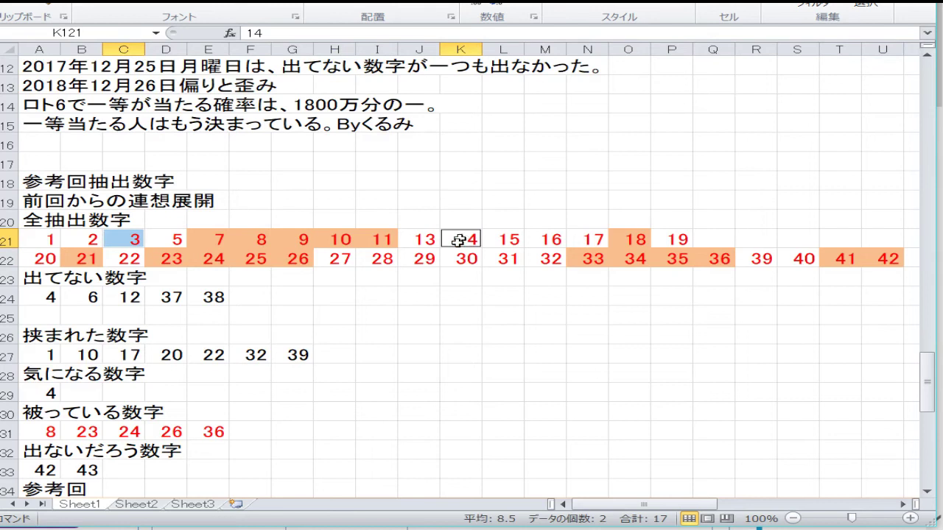
left_click(551, 241, "ctrl")
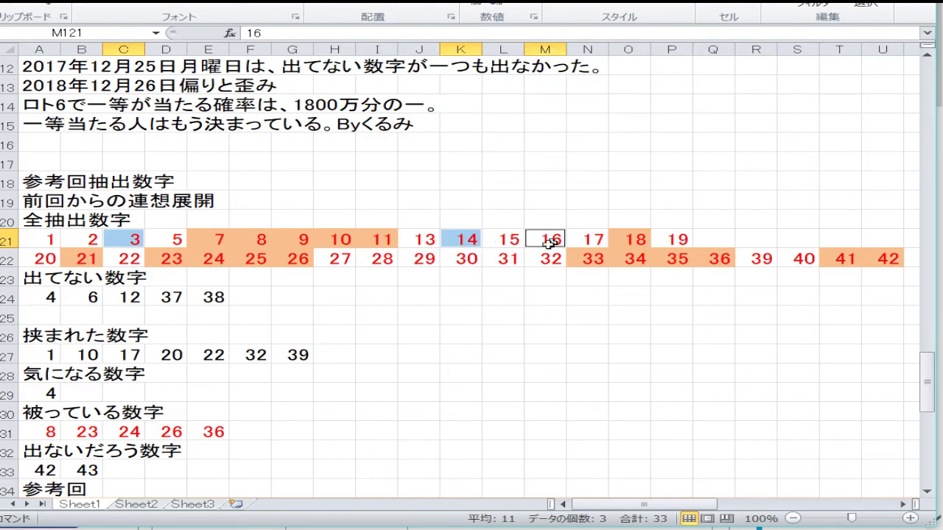
left_click(214, 258, "ctrl")
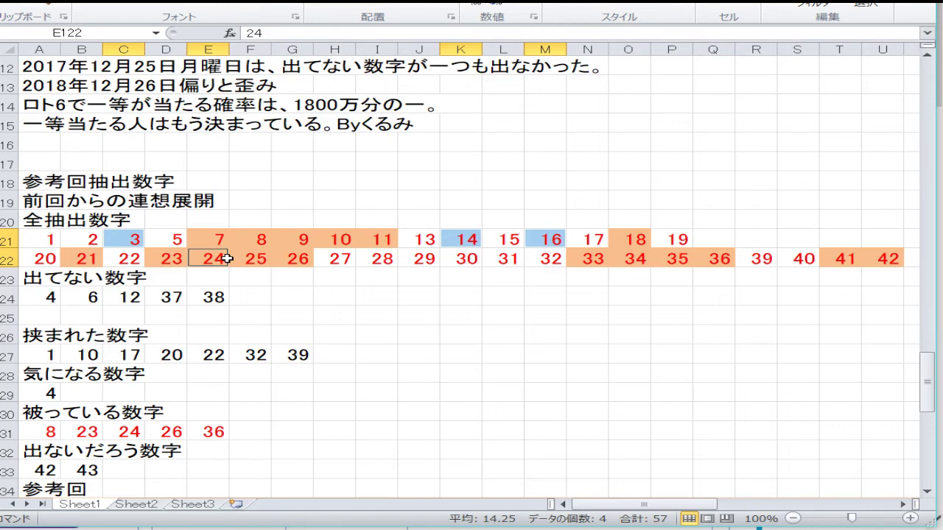
left_click(96, 239, "ctrl")
left_click(304, 240, "ctrl")
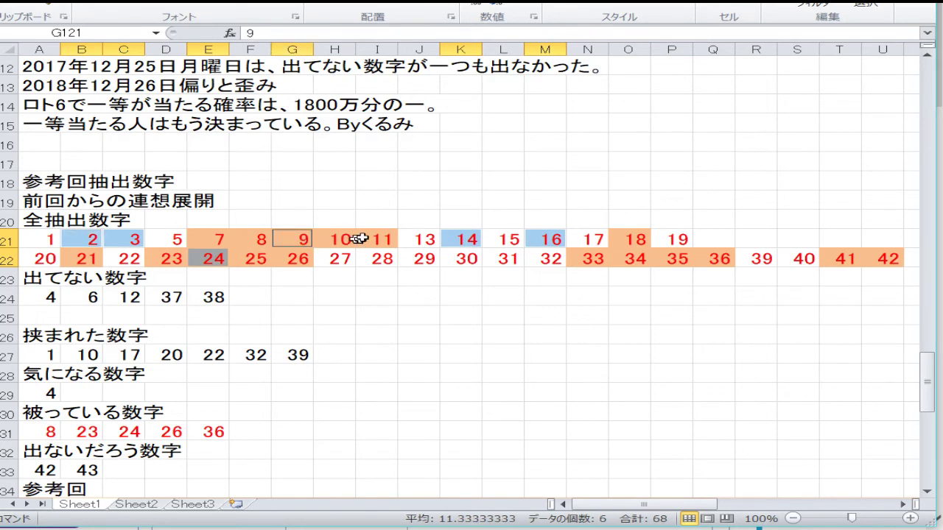
left_click(337, 237, "ctrl")
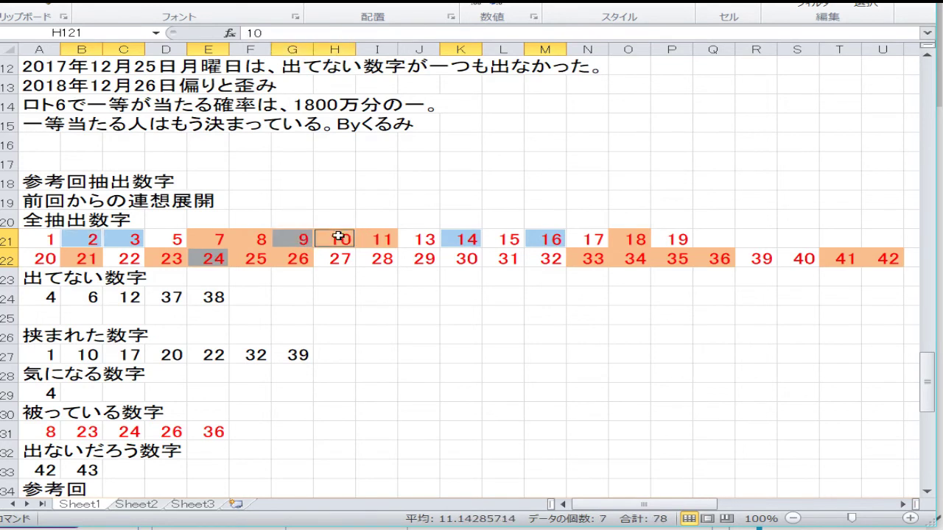
left_click(421, 240, "ctrl")
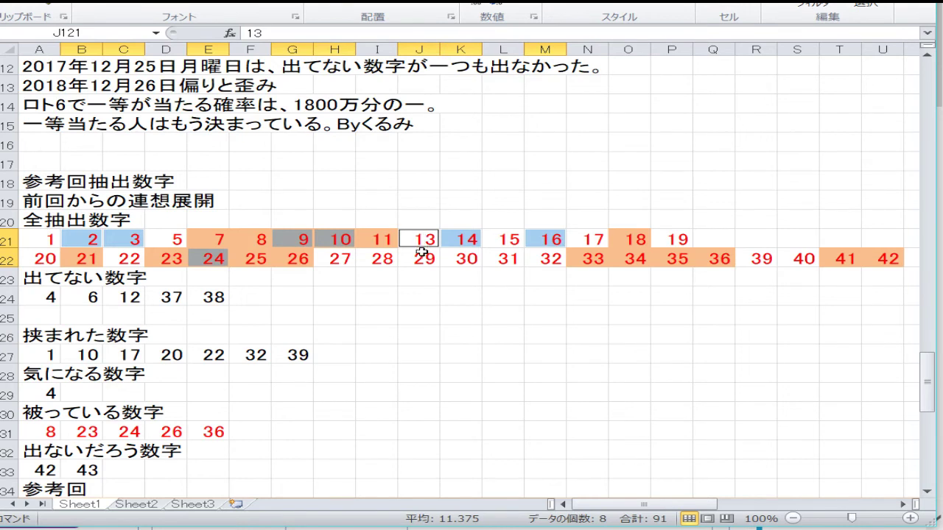
left_click(175, 256, "ctrl")
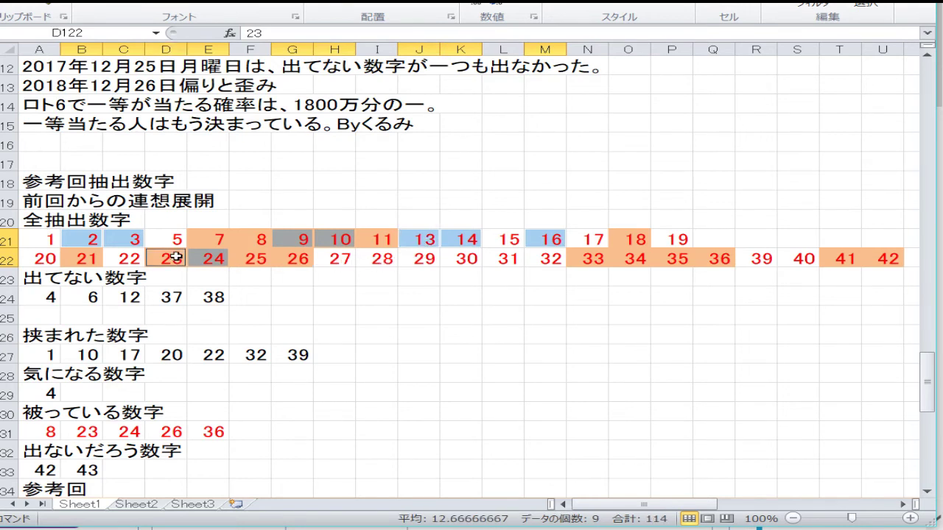
left_click(281, 261, "ctrl")
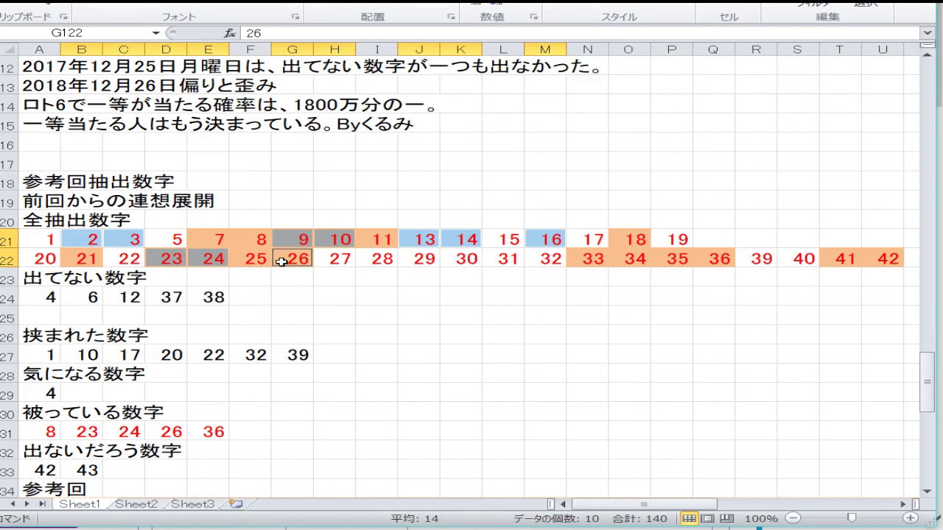
left_click(376, 259, "ctrl")
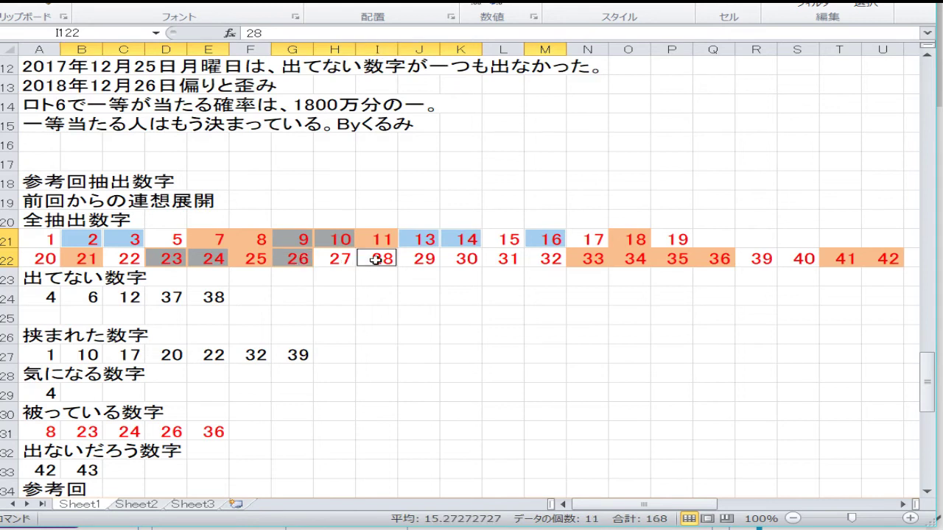
left_click(474, 259, "ctrl")
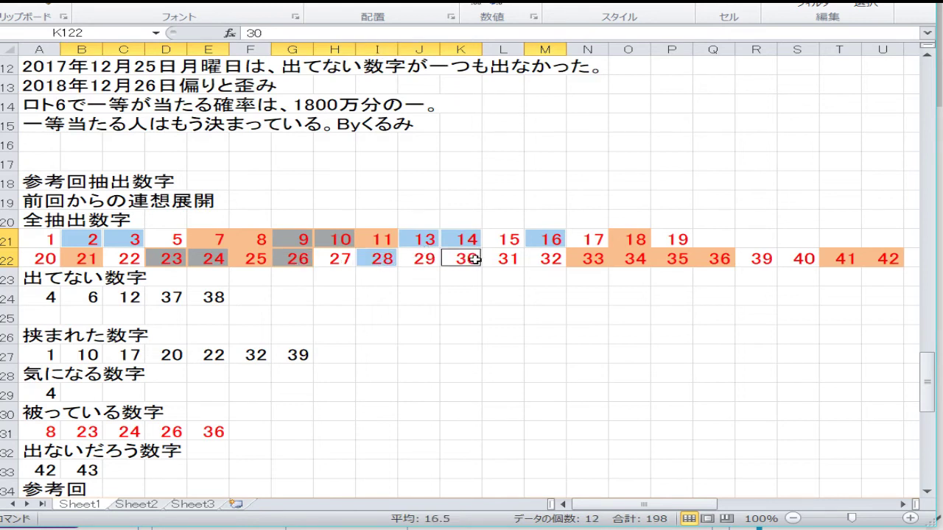
left_click(490, 260, "ctrl")
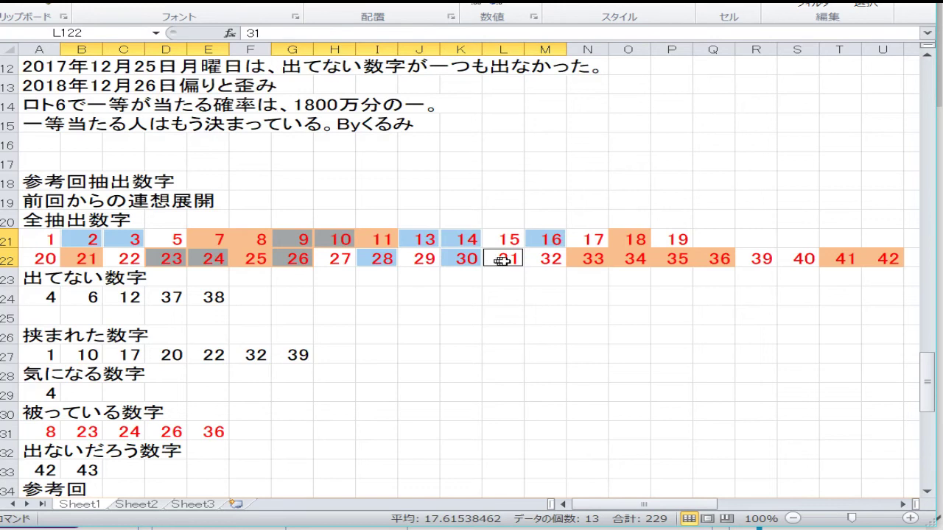
left_click(594, 261, "ctrl")
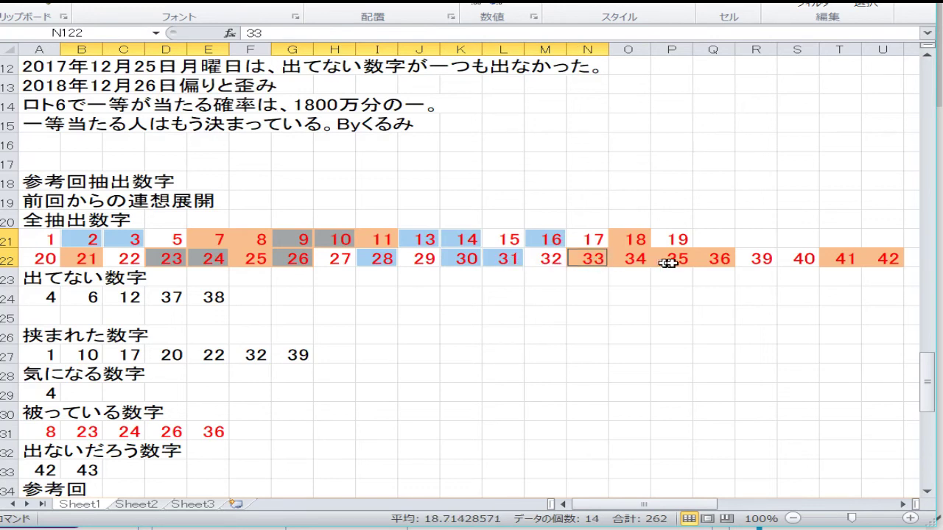
left_click(714, 259, "ctrl")
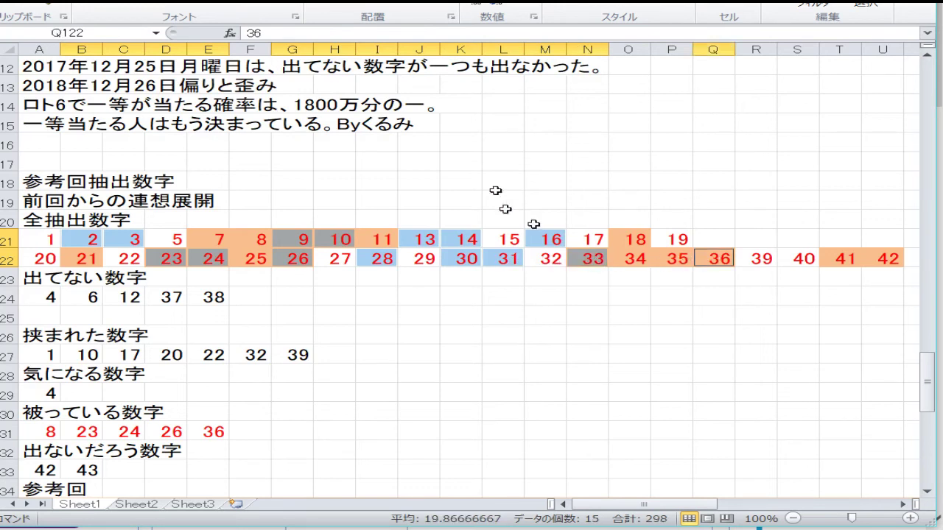
left_click(237, 7)
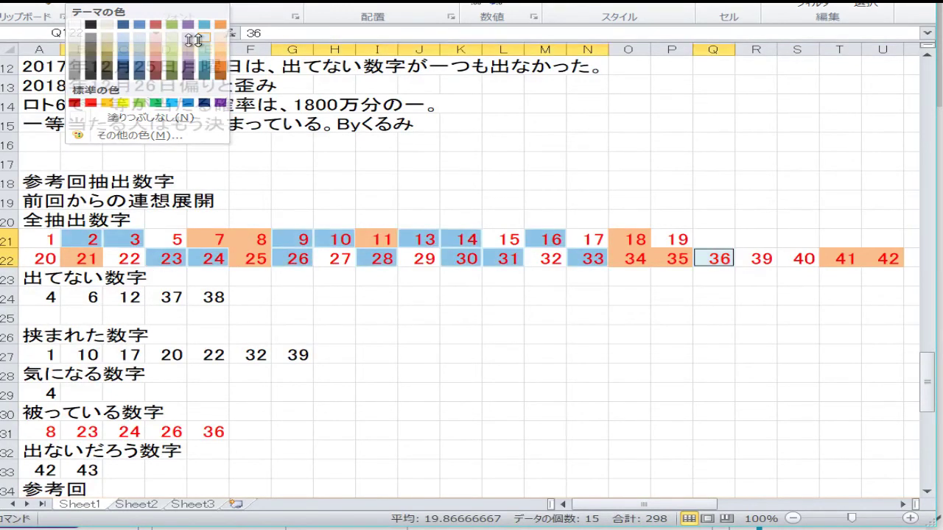
left_click(204, 46)
left_click(447, 257)
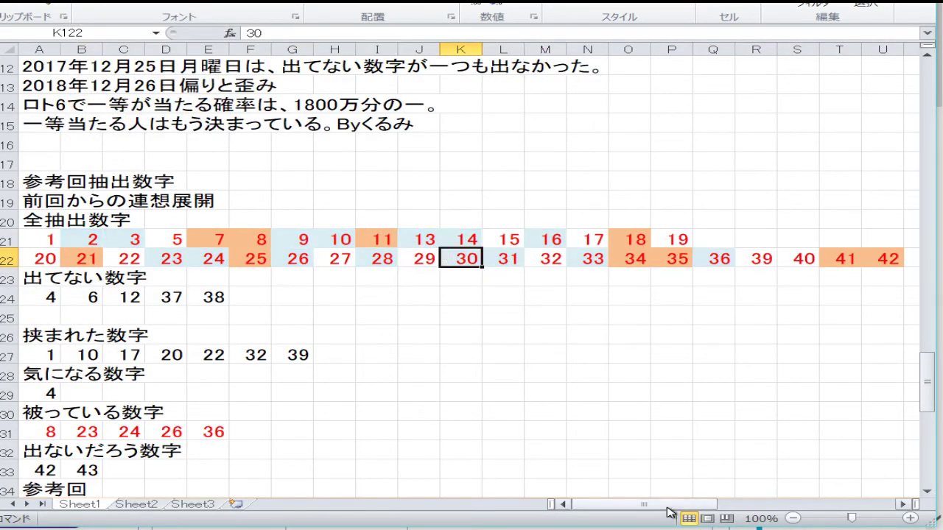
Fill the 43 in V122 of the 全抽出数字 rows with light orange
left_click_drag(667, 506, 694, 507)
left_click(797, 258)
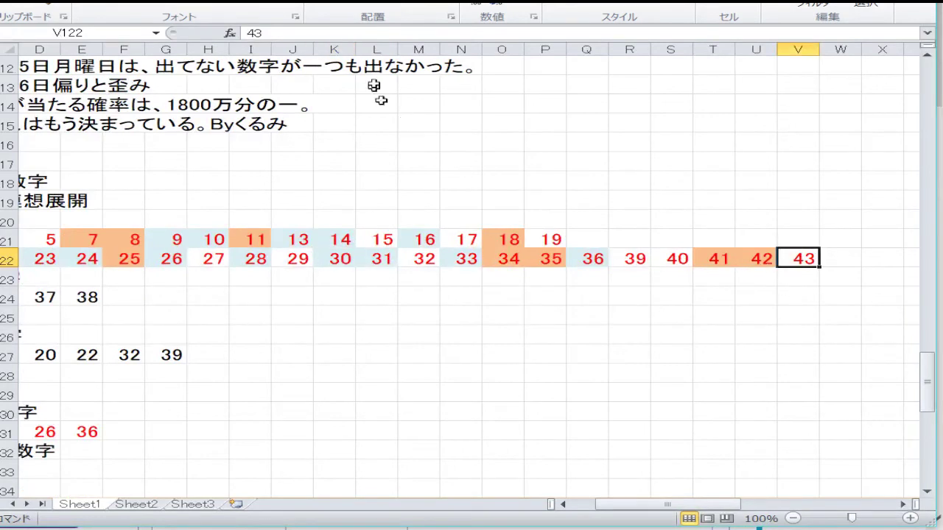
left_click(234, 3)
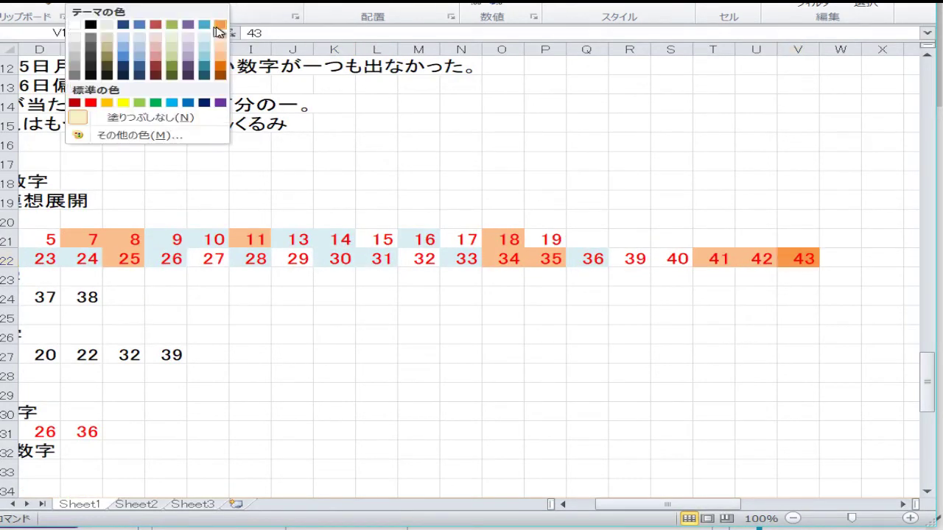
left_click(221, 62)
Enter 5, 15 and 17 after the 1 in the 挟まれた数字 list, in B127:D127
left_click(295, 238)
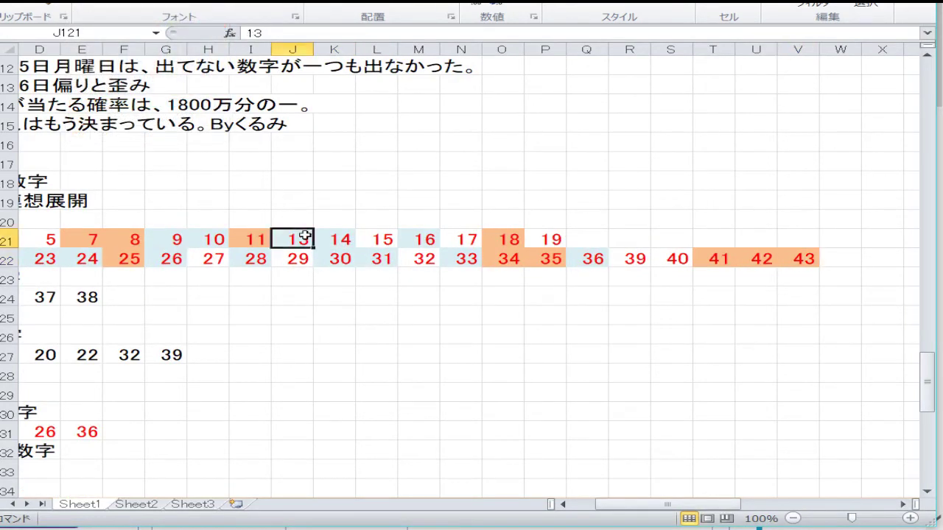
key("Left")
key("Left")
key("Left")
key("Left")
key("Left")
key("Left")
key("Left")
key("Left")
key("Left")
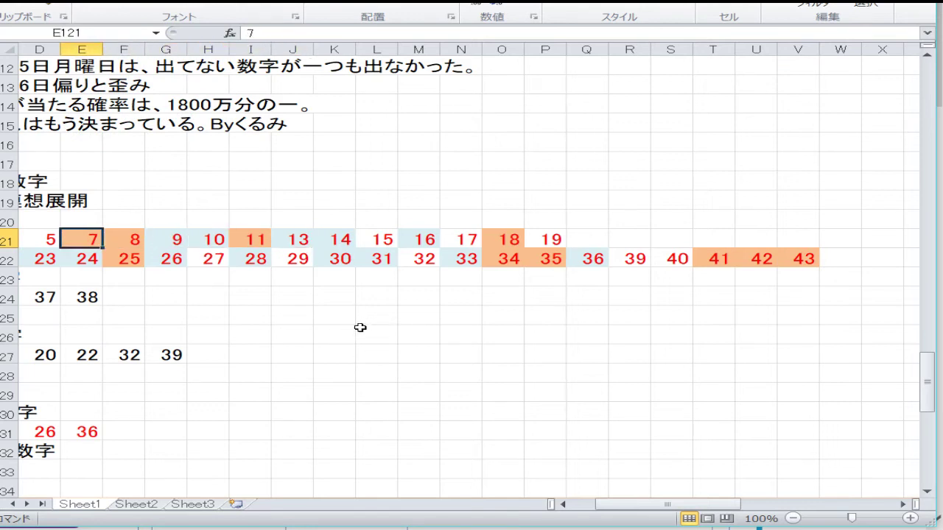
key("Down")
key("Down")
key("Down")
key("Down")
key("Down")
key("Down")
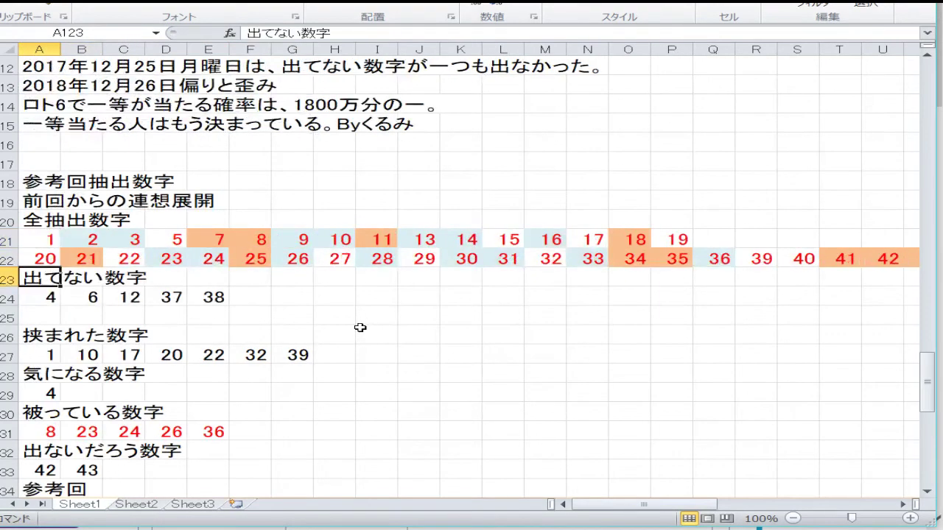
key("Right")
type("5")
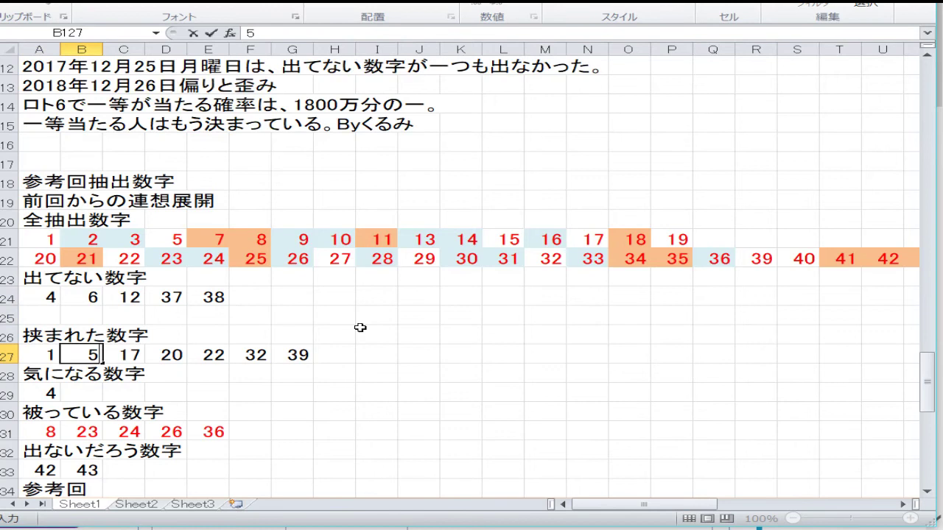
key("Right")
type("15")
key("Right")
type("17")
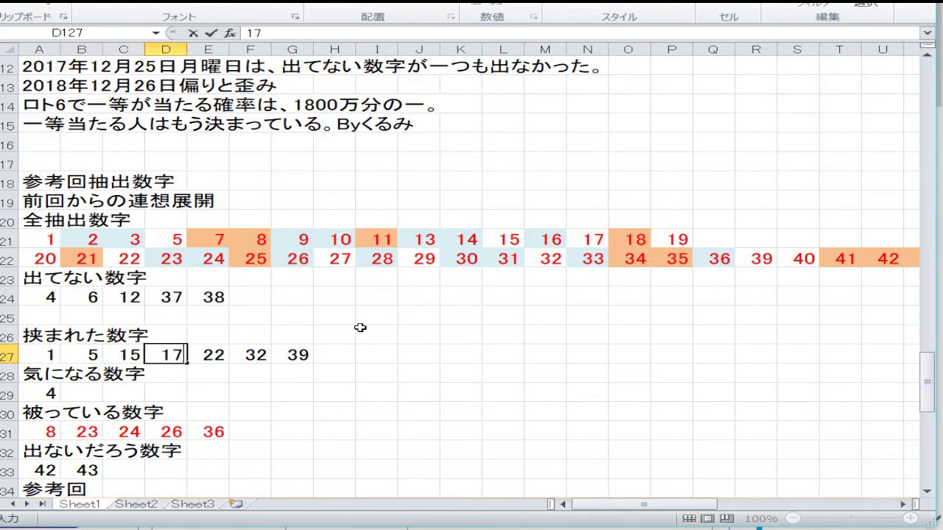
Continue the 挟まれた数字 list with 22, 27, 29 and 32 in E127:H127
key("Right")
type("22")
key("Right")
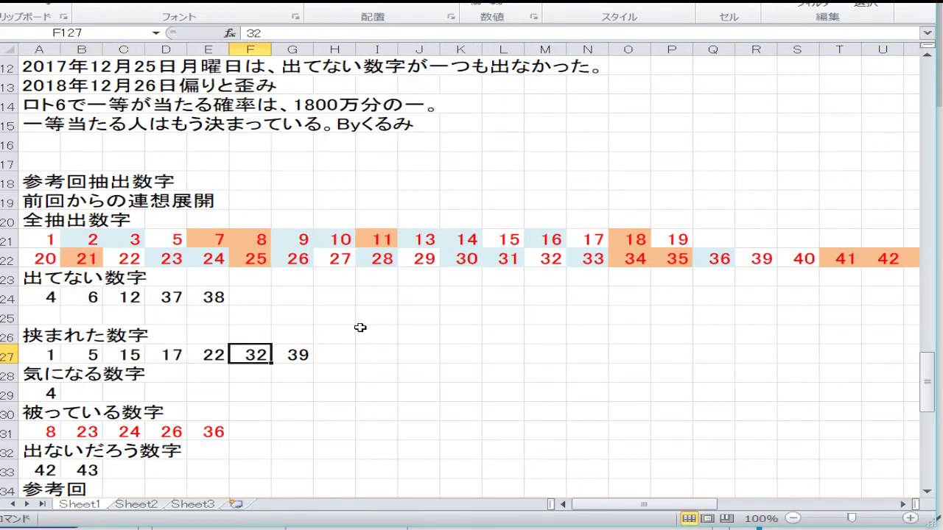
type("27")
key("Right")
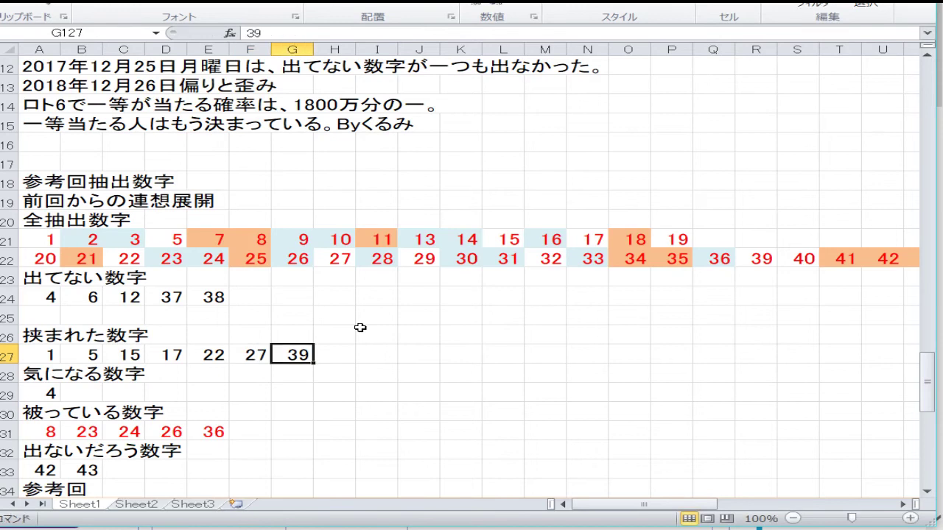
type("29")
key("Right")
type("32")
key("Return")
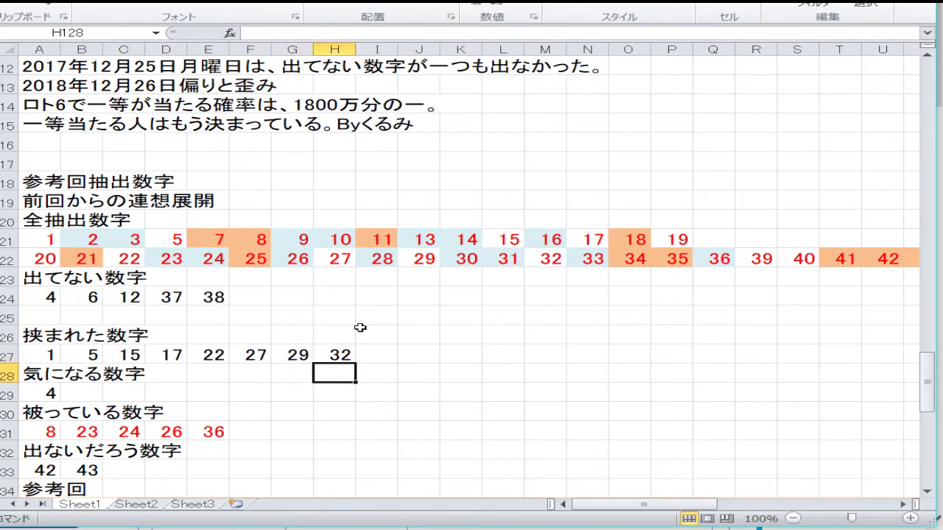
Clear the number under 気になる数字 in A129
key("Left")
key("Left")
key("Left")
key("Left")
key("Left")
key("Left")
key("Left")
key("Down")
key("Delete")
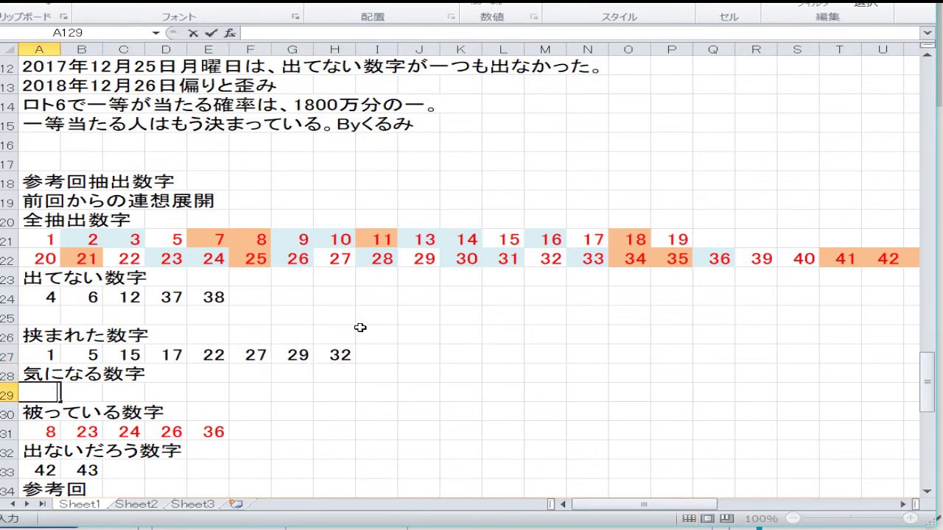
key("Down")
Enter 2, 9, 10 and 23 in the 被っている数字 list, in A131:D131
key("Down")
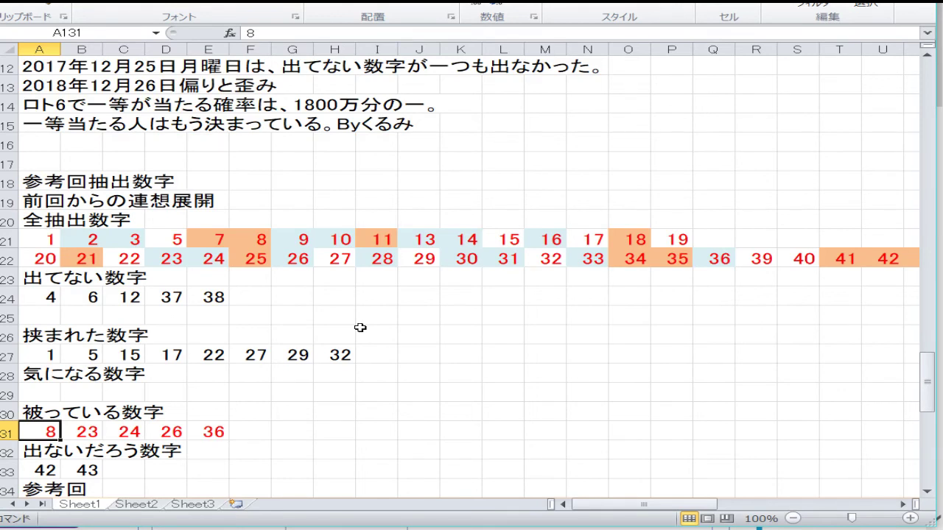
type("2")
key("Tab")
type("9")
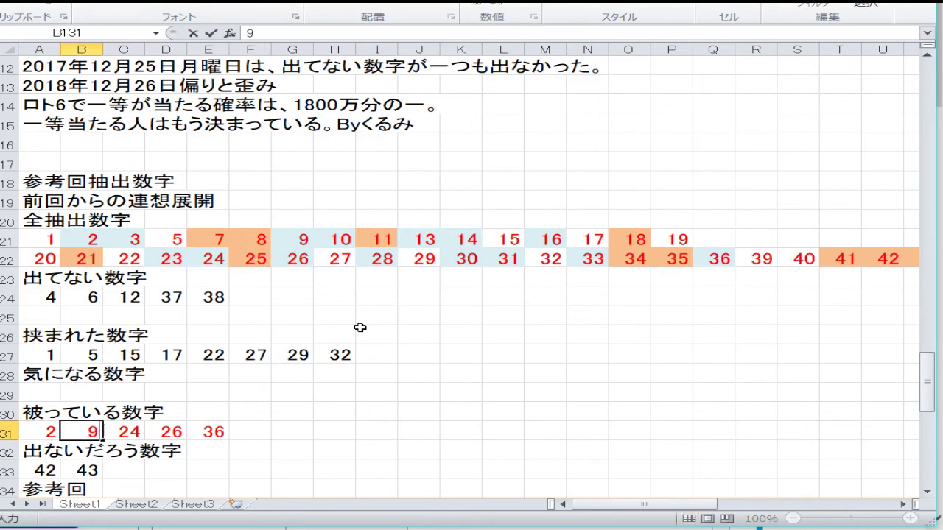
key("Tab")
type("10")
key("Tab")
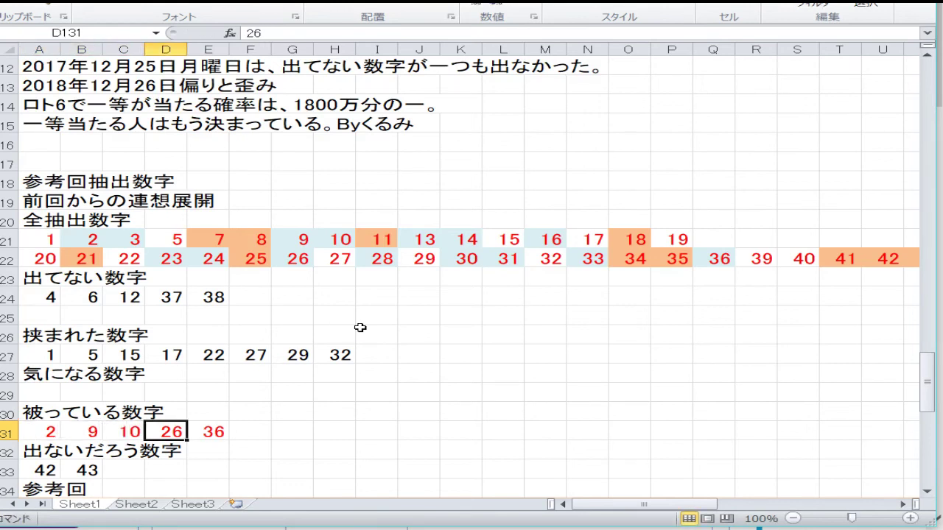
type("23")
key("Tab")
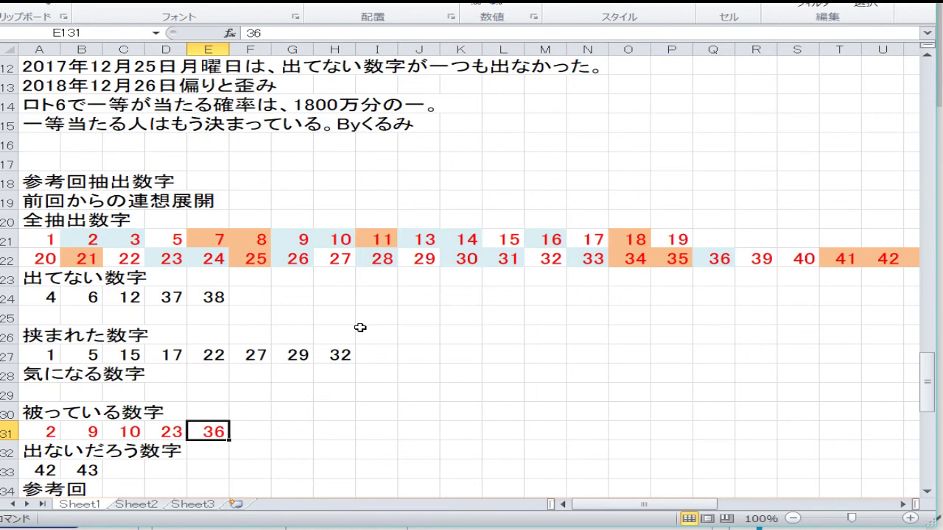
Complete the 被っている数字 list with 24, 26, 33 and 36 in E131:H131
type("36")
key("BackSpace")
key("BackSpace")
type("24")
key("Tab")
type("26")
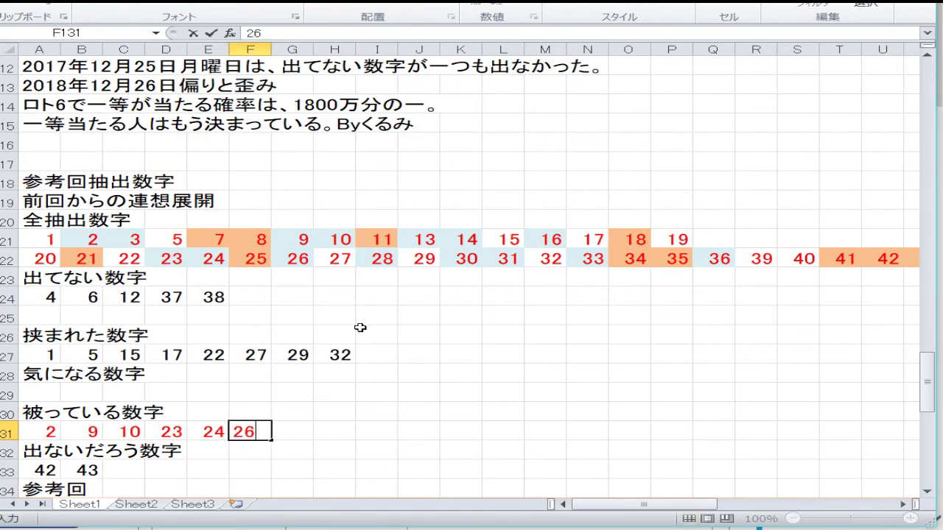
key("Tab")
type("33")
key("Tab")
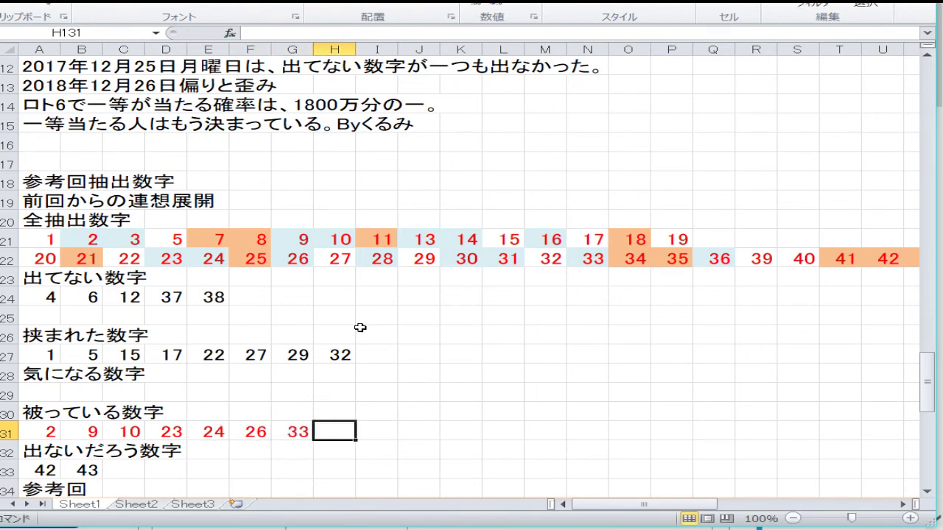
type("36")
key("Return")
Clear both numbers under 出ないだろう数字 in A133:B133
key("Left")
key("Left")
key("Left")
key("Left")
key("Left")
key("Left")
key("Left")
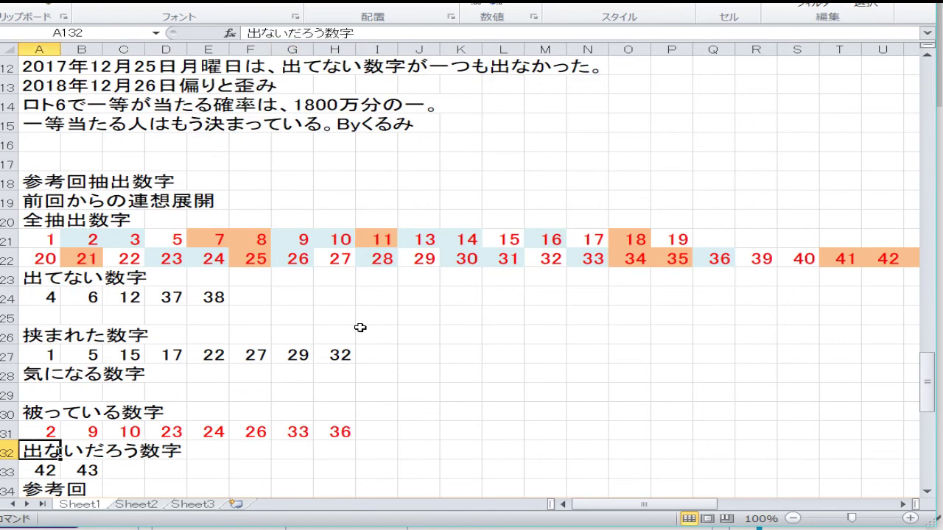
key("Down")
key("BackSpace")
key("Return")
key("Up")
key("Right")
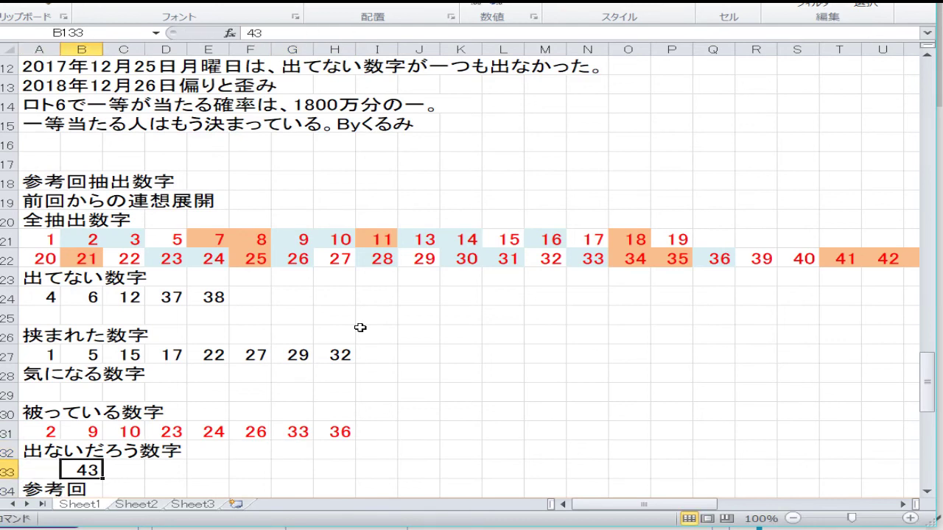
key("BackSpace")
key("Down")
Copy the 被っている数字 numbers in A131:H131 over the 重要数字 list, starting at A142
key("Left")
key("Down")
key("Down")
key("Down")
key("Down")
key("Down")
key("Down")
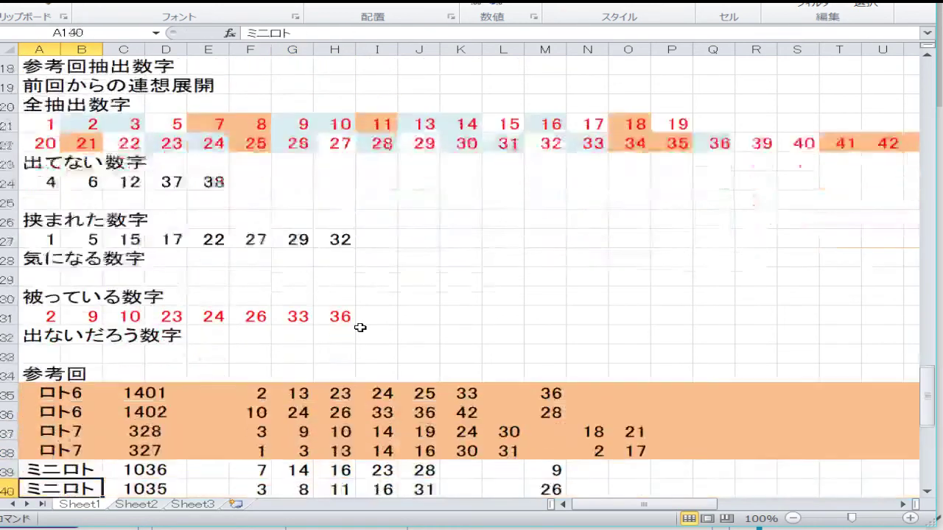
key("Down")
key("Down")
key("Right")
key("Down")
key("Down")
key("Down")
key("Down")
key("Down")
key("Up")
key("Up")
key("Up")
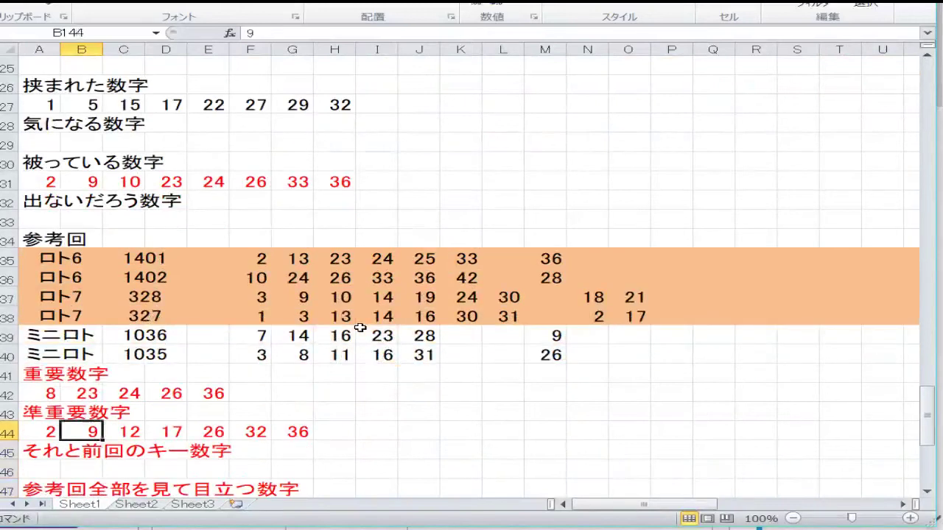
key("Up")
key("Up")
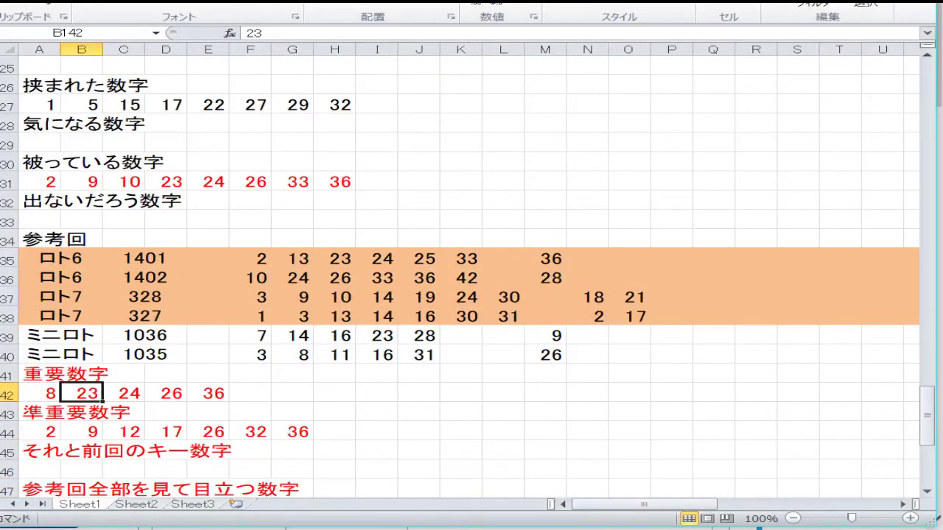
left_click_drag(22, 182, 317, 182)
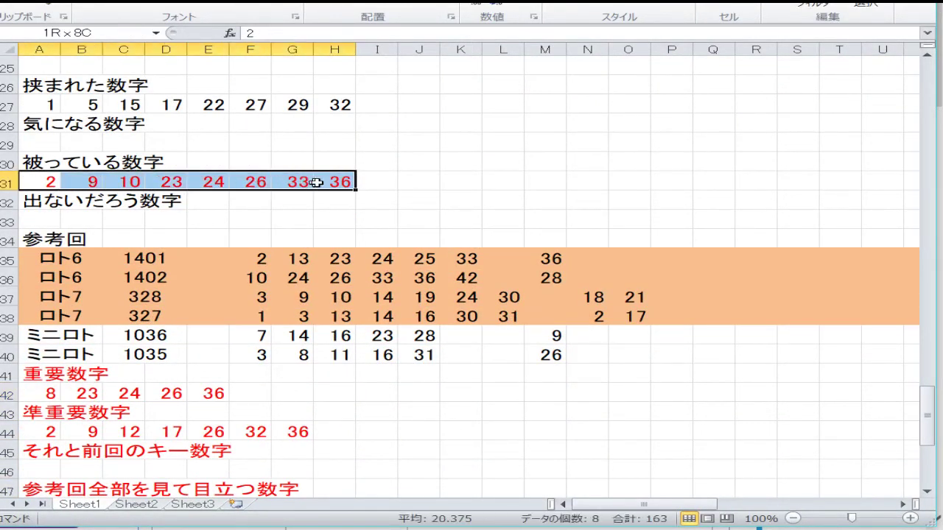
right_click(352, 184)
left_click(151, 208)
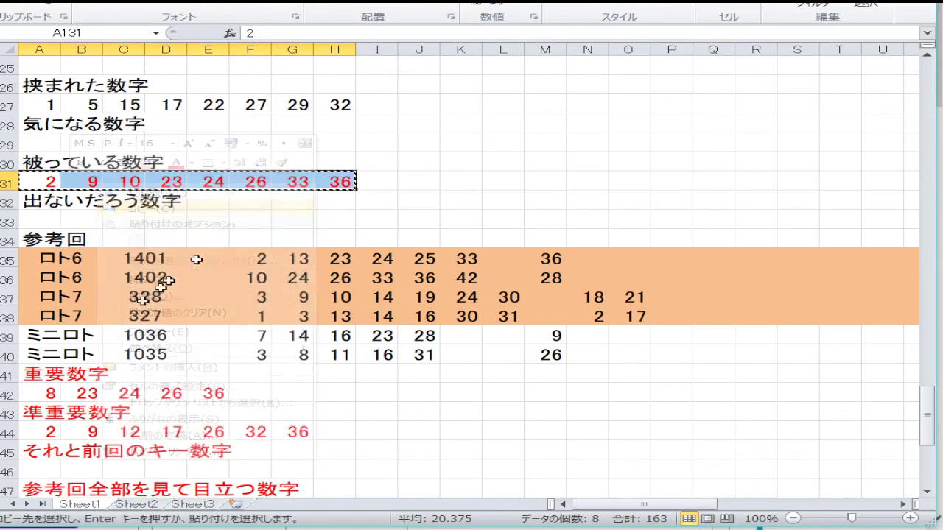
right_click(77, 387)
left_click(65, 390)
right_click(55, 392)
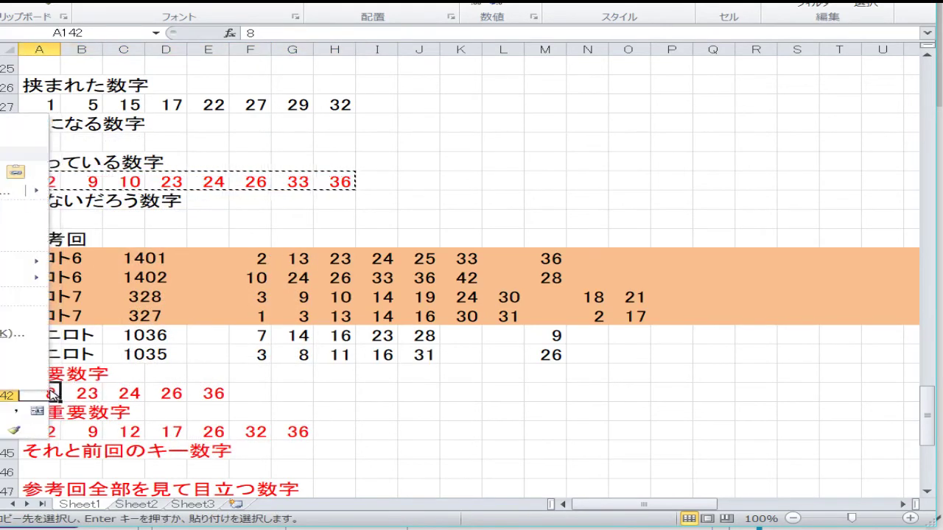
left_click(15, 172)
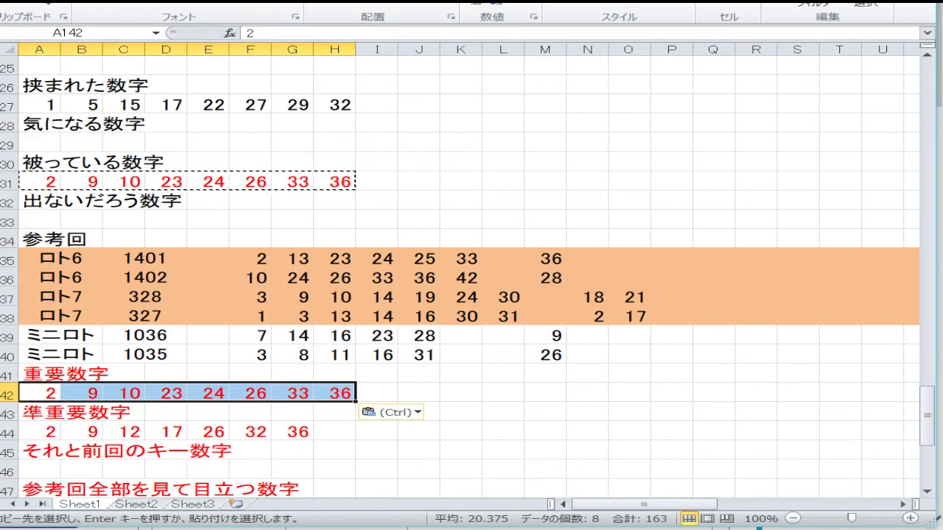
Set the third 準重要数字 entry, in C144, to 17
left_click(160, 419)
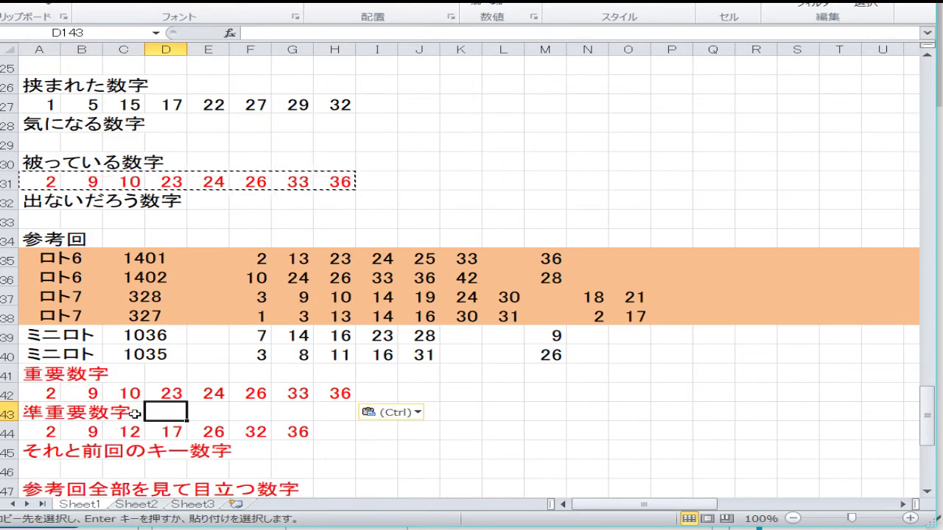
key("Down")
key("Down")
key("Left")
key("Left")
key("Left")
key("Up")
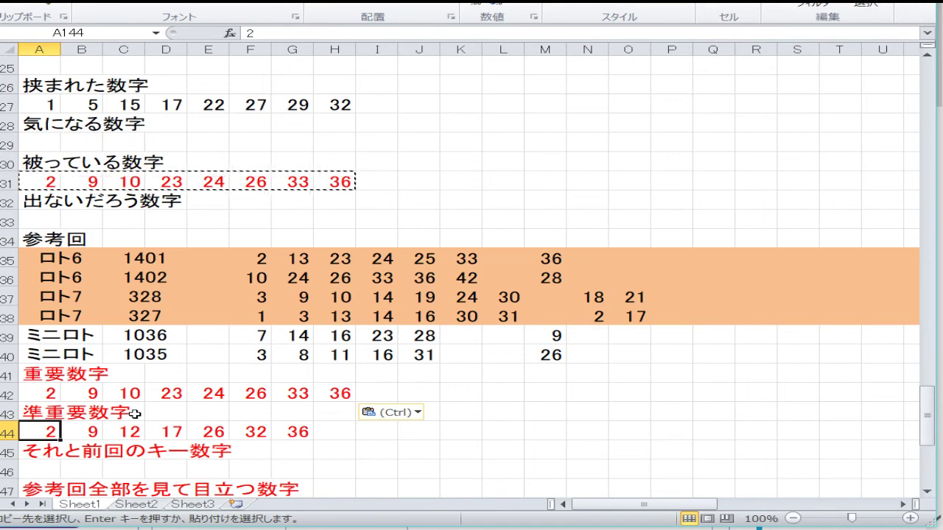
key("Right")
key("Right")
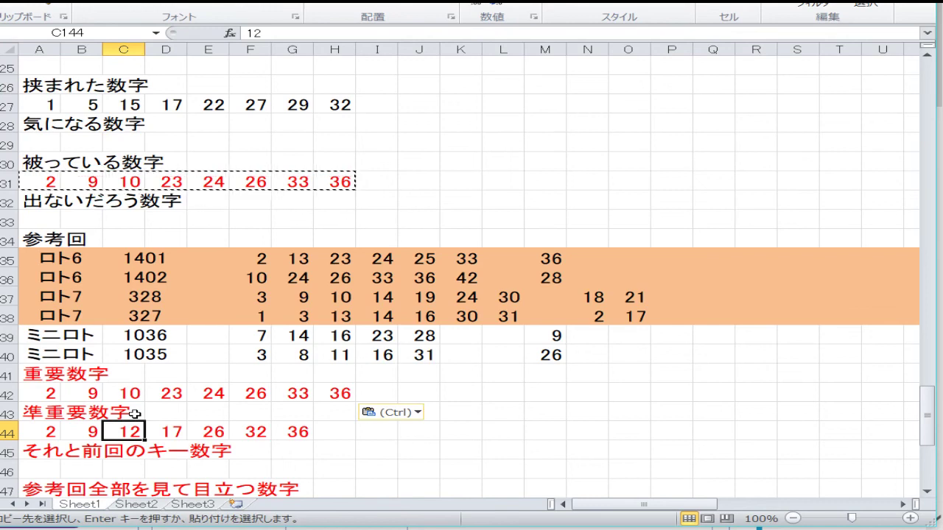
type("17")
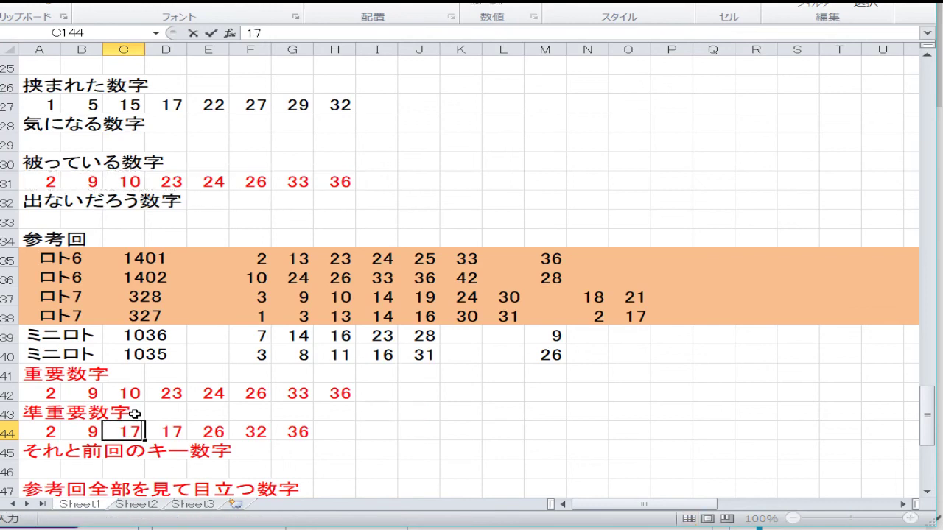
Enter 21 and 26 as the next 準重要数字 entries in D144:E144
key("Right")
type("21")
key("Right")
type("26")
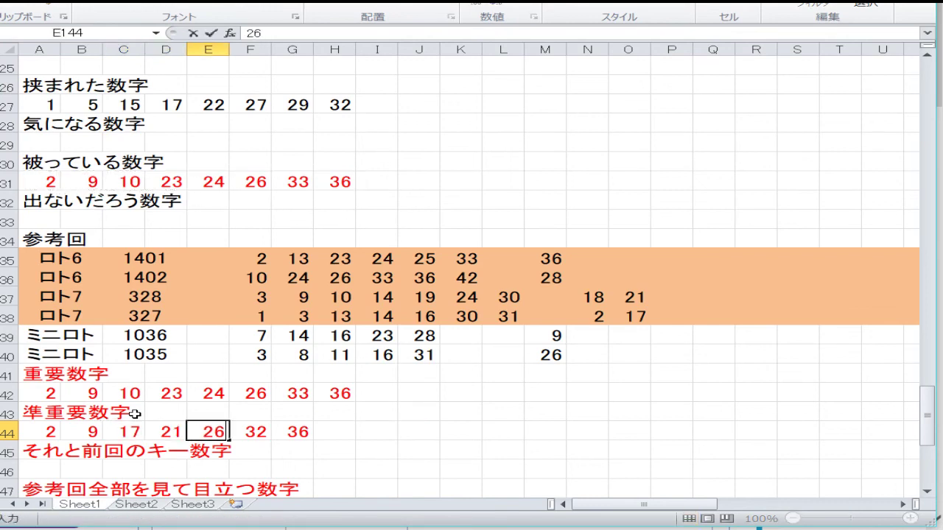
key("Right")
Set the 準重要数字 entries in D144:H144 to 18, 21, 26, 28 and 36
key("Left")
key("Left")
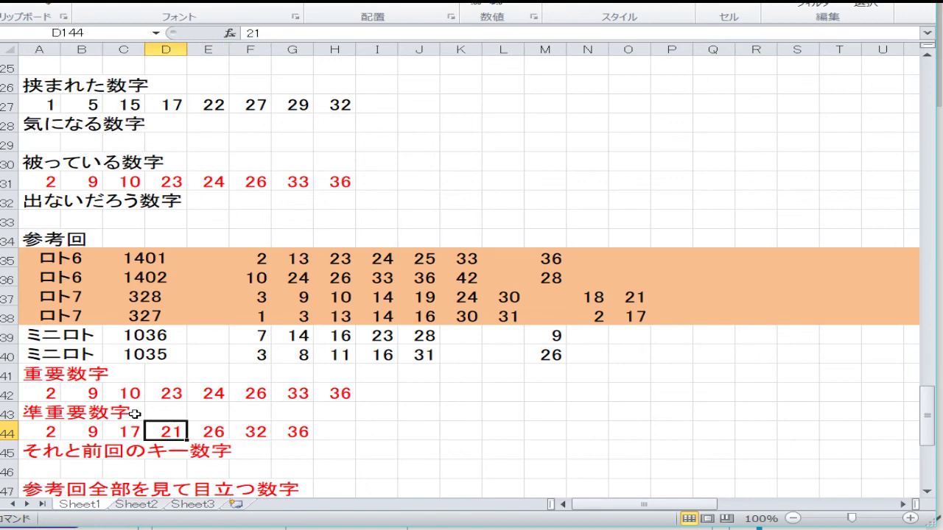
type("18")
key("Right")
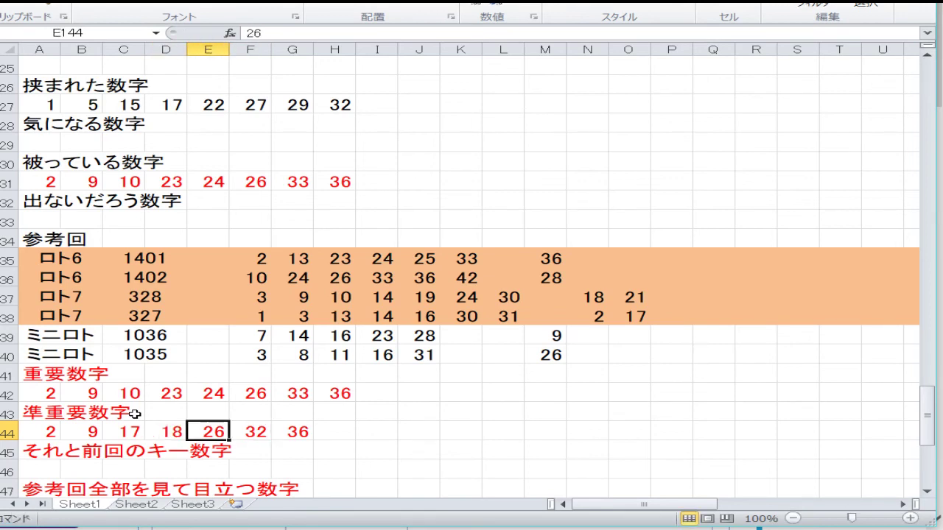
type("21")
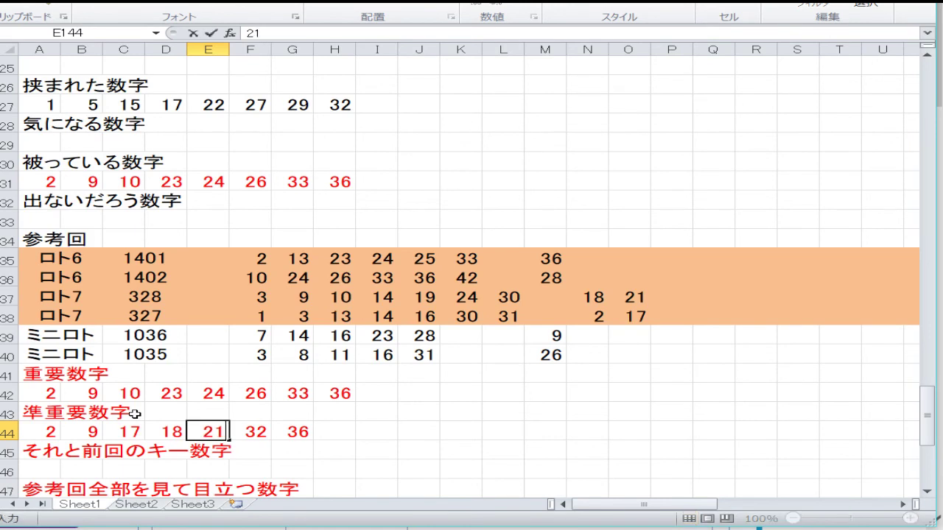
key("Right")
type("26")
key("Right")
type("28")
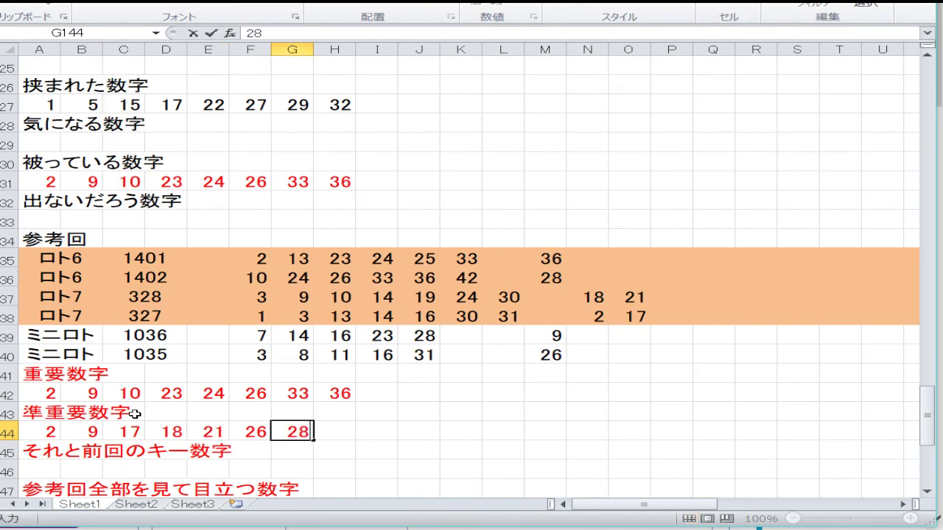
key("Right")
type("36")
key("Return")
Set the first four 参考回全部を見て目立つ数字 entries, in A148:D148, to 3, 10, 13 and 14
key("Left")
key("Left")
key("Left")
key("Left")
key("Left")
key("Left")
key("Left")
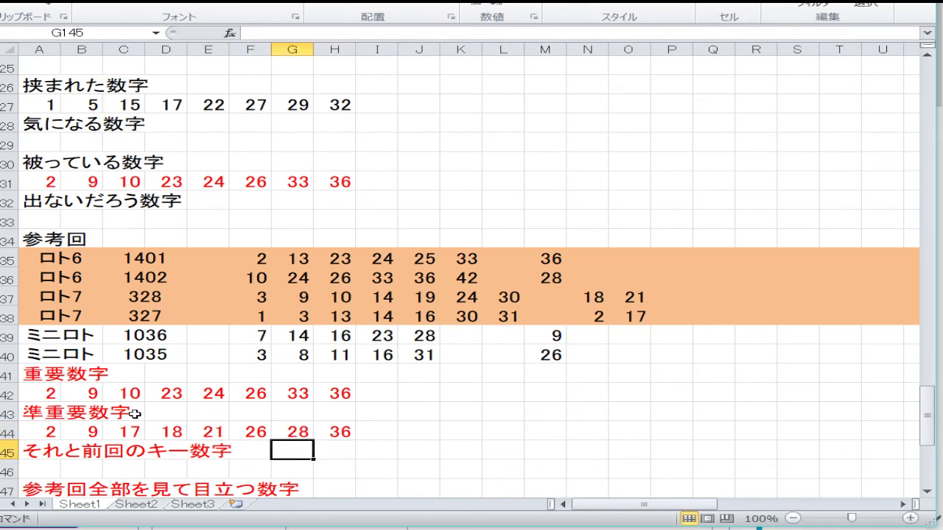
key("Down")
key("Down")
key("Down")
key("Down")
key("Down")
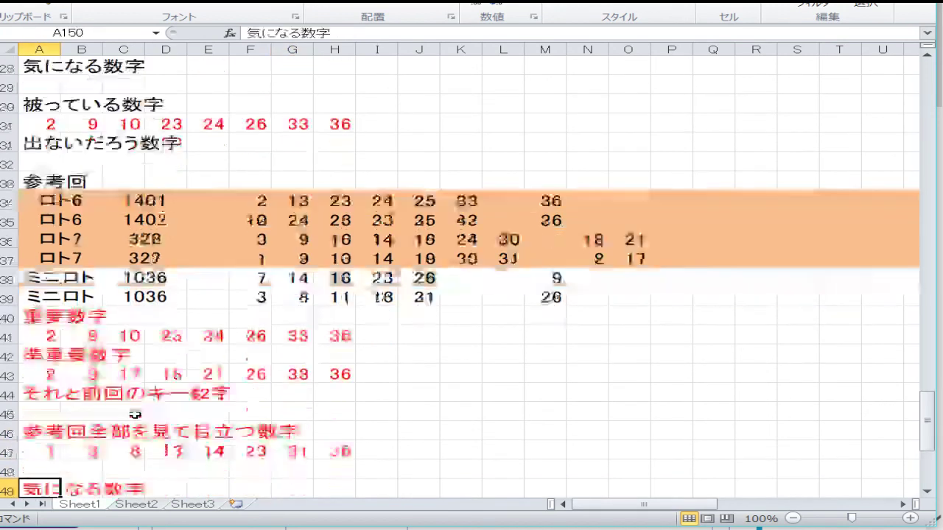
key("Up")
key("Up")
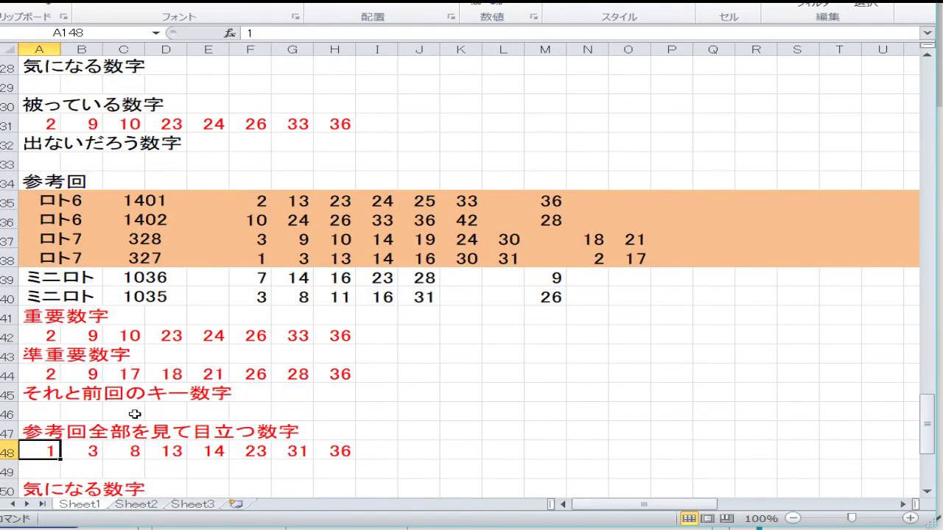
type("3")
key("Right")
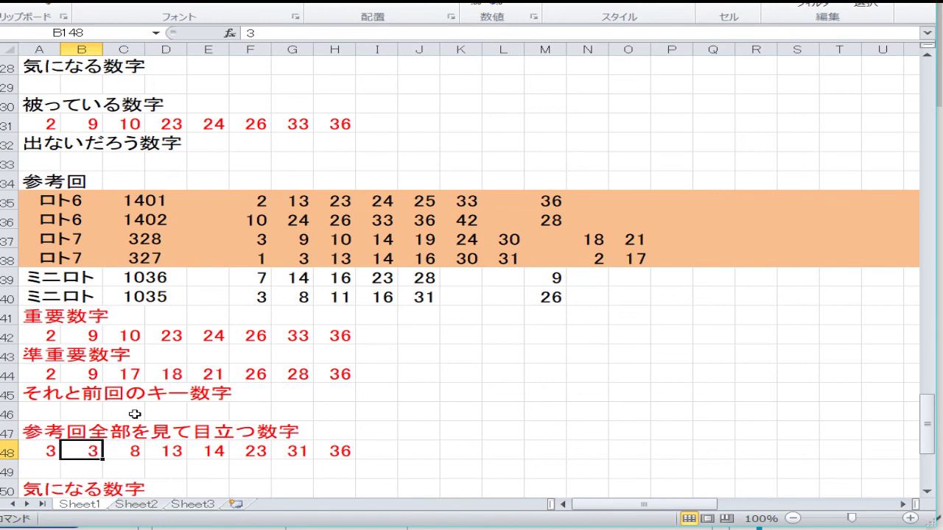
type("10")
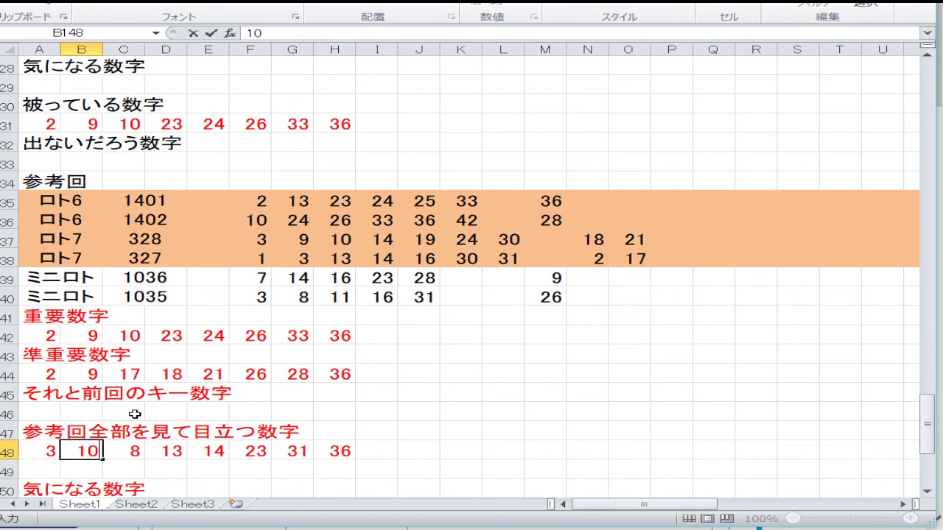
key("Right")
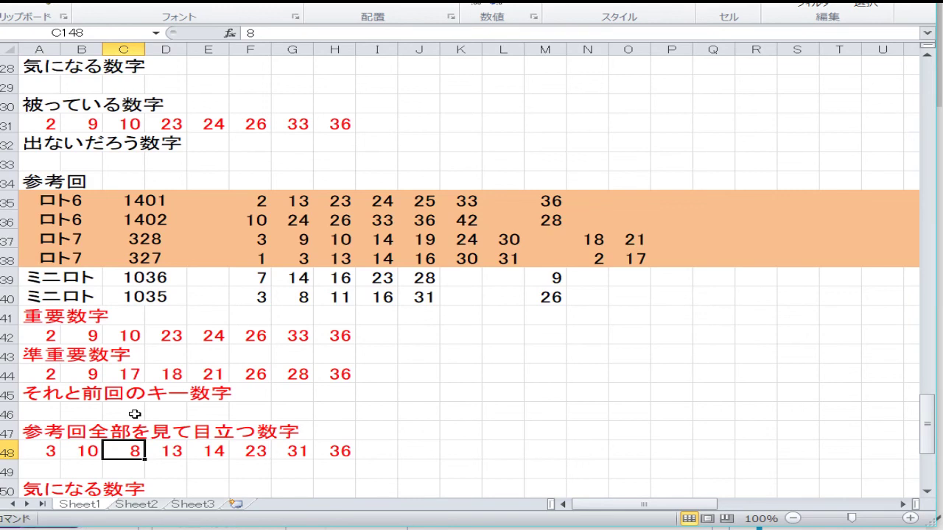
type("13")
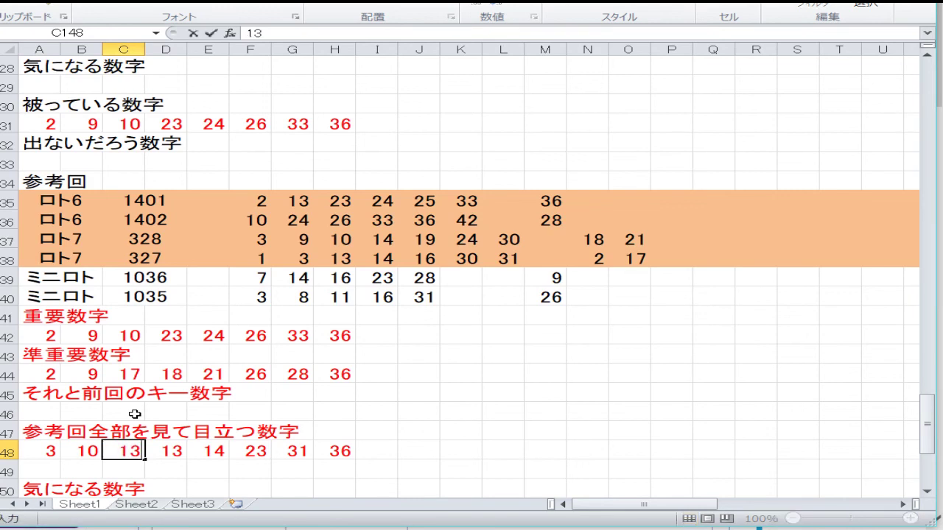
key("Right")
type("14")
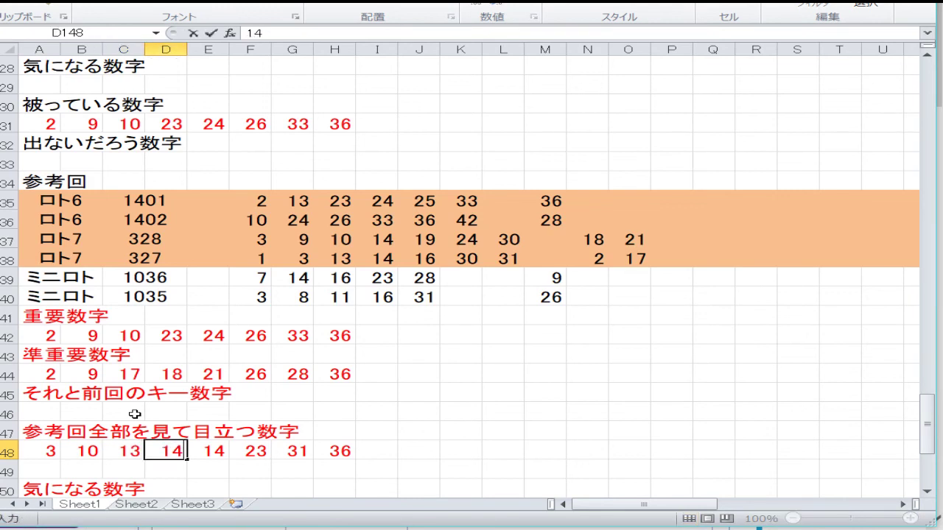
key("Right")
Continue the 参考回全部を見て目立つ数字 list in E148:I148 with 16, 23, 24, 30 and 33
type("16")
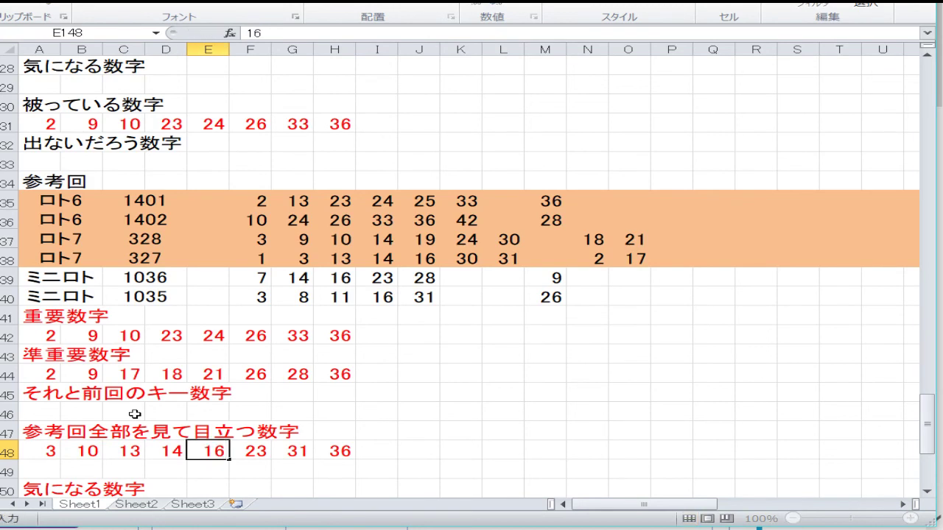
key("Right")
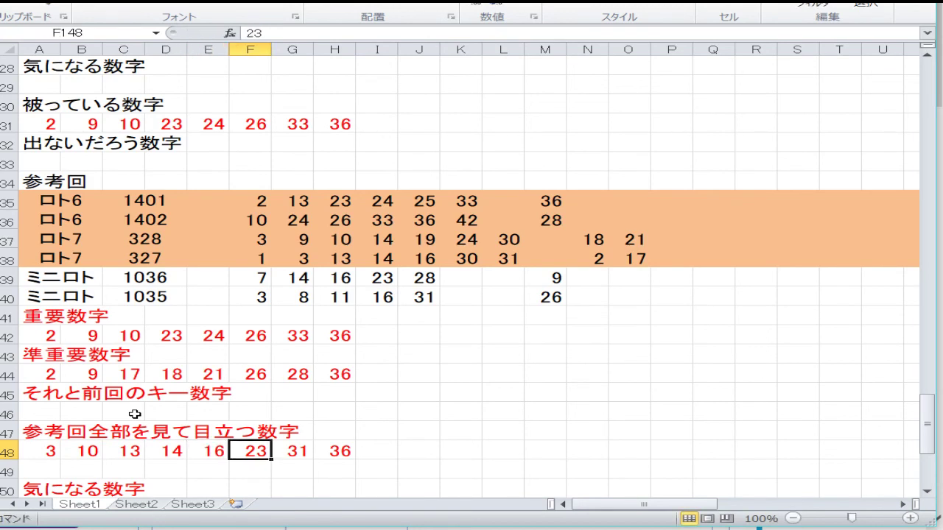
type("23")
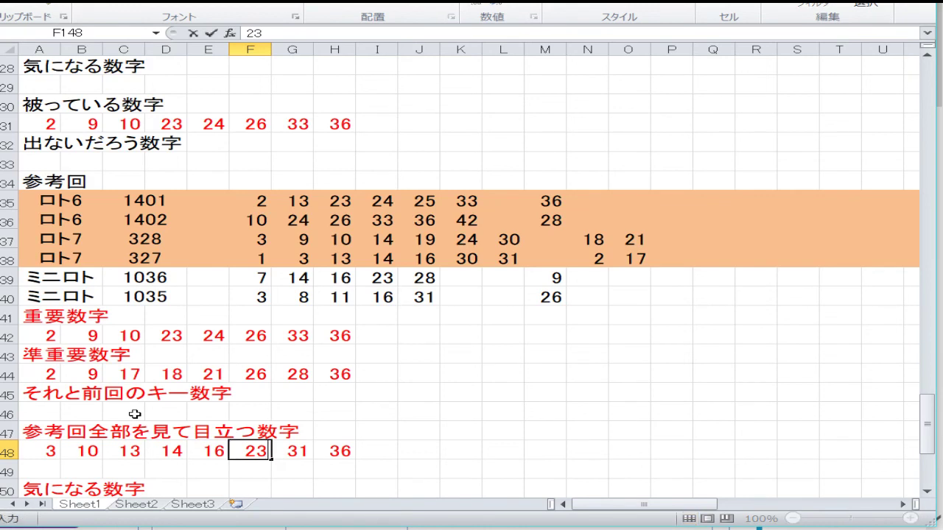
key("Right")
type("24")
key("Right")
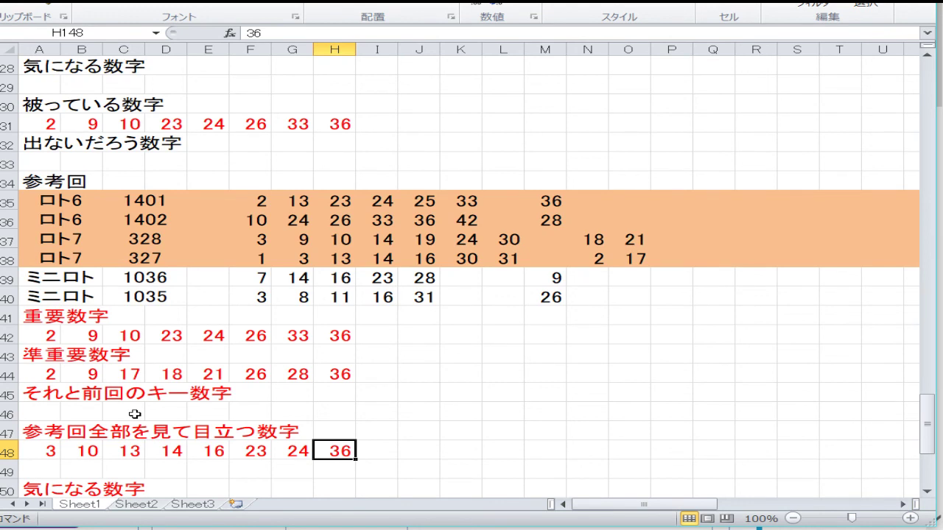
type("30")
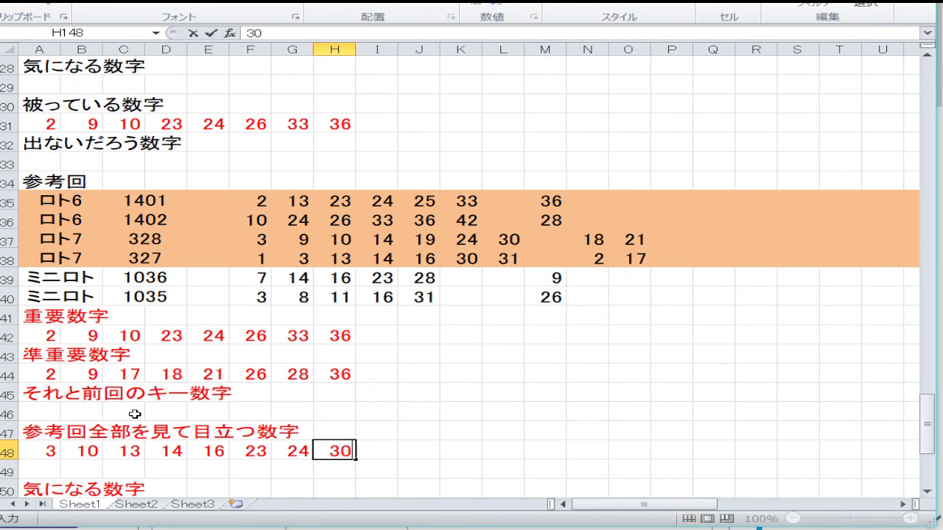
key("Right")
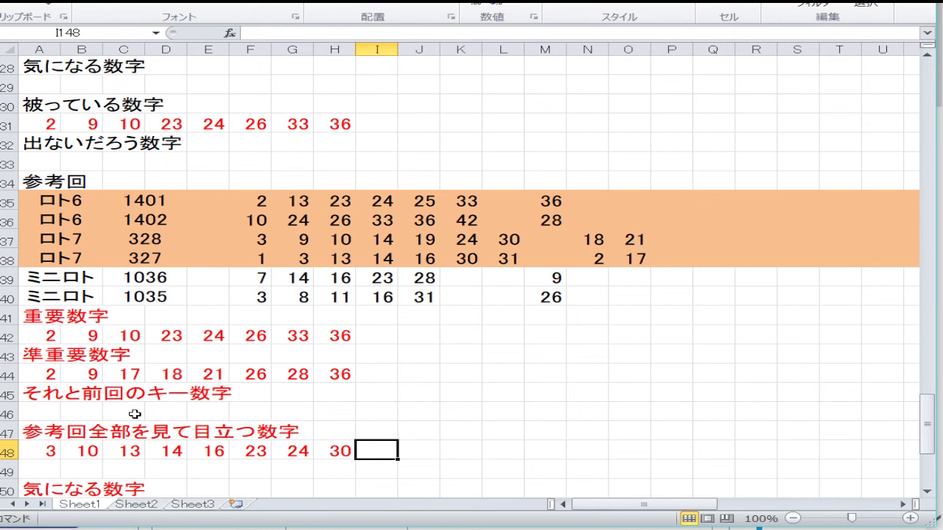
type("33")
key("Right")
Set the first three numbers of the 並べると row, in A159:C159, to 2, 3 and 9
key("Down")
key("Left")
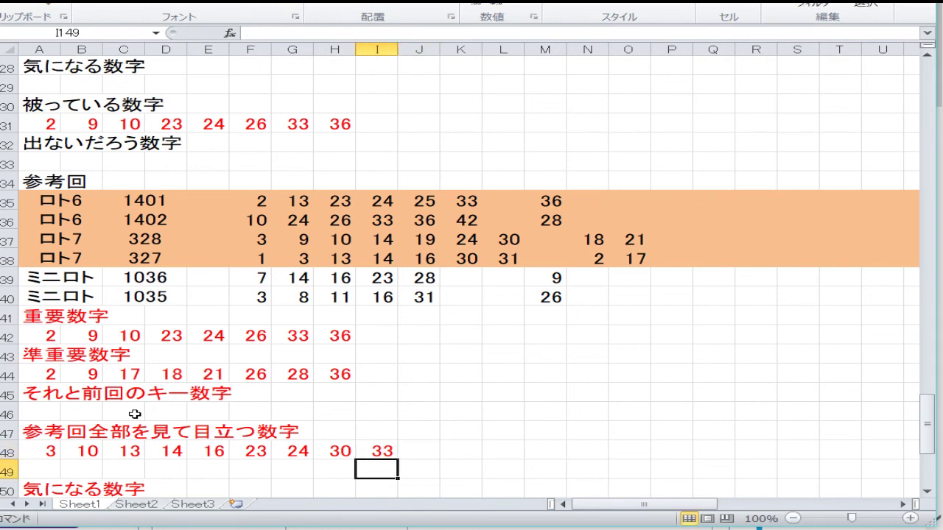
key("Left")
key("Left")
key("Left")
key("Left")
key("Left")
key("Left")
key("Left")
key("Left")
key("Down")
key("Down")
key("Down")
key("Down")
key("Down")
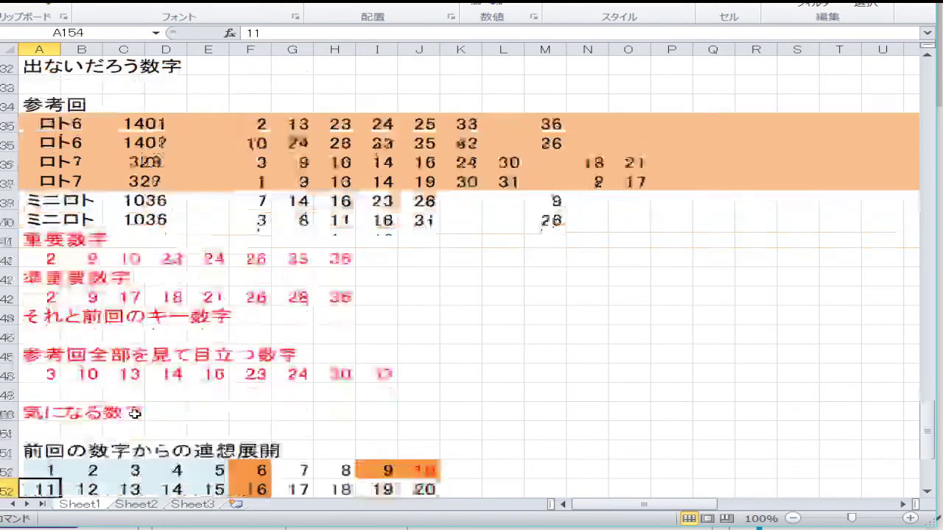
key("Down")
key("Down")
key("Down")
key("Down")
key("Down")
key("Down")
key("Down")
key("Down")
key("Up")
key("Up")
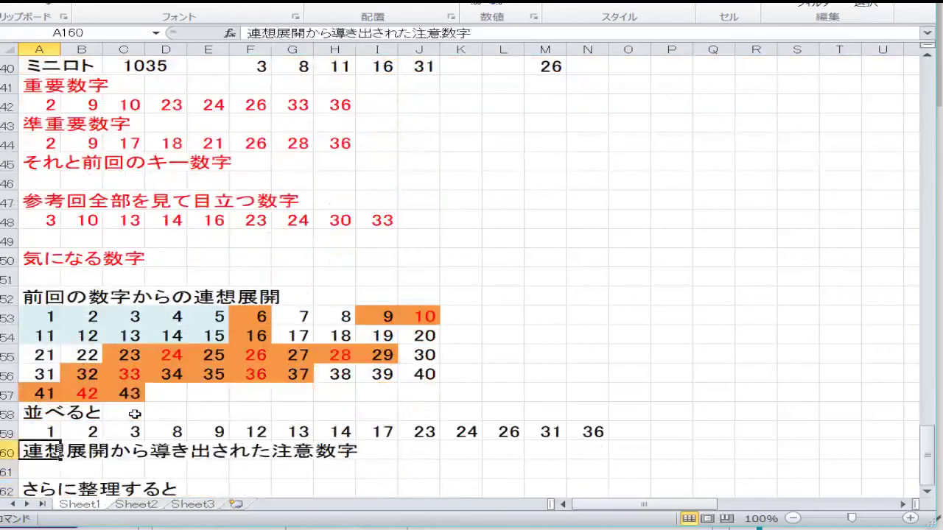
key("Up")
key("Up")
key("Down")
type("2")
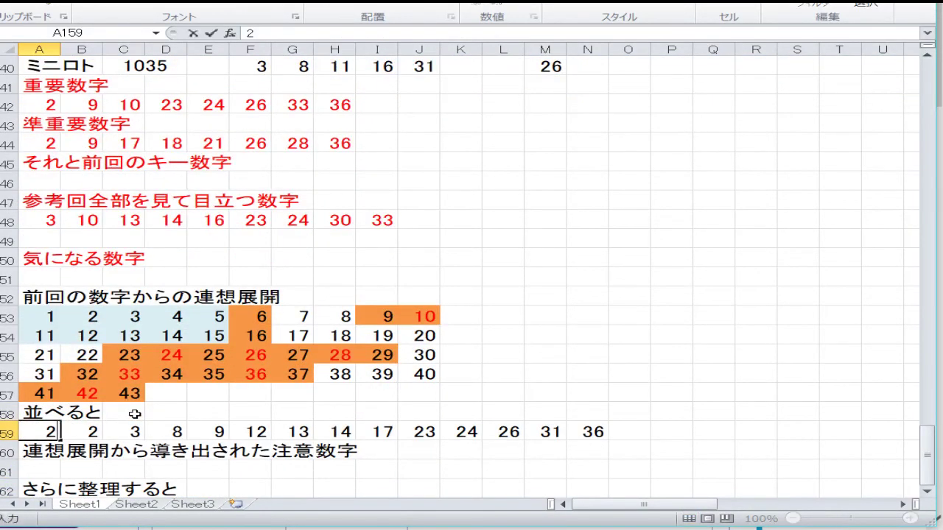
key("Right")
type("3")
key("Right")
type("9")
key("Right")
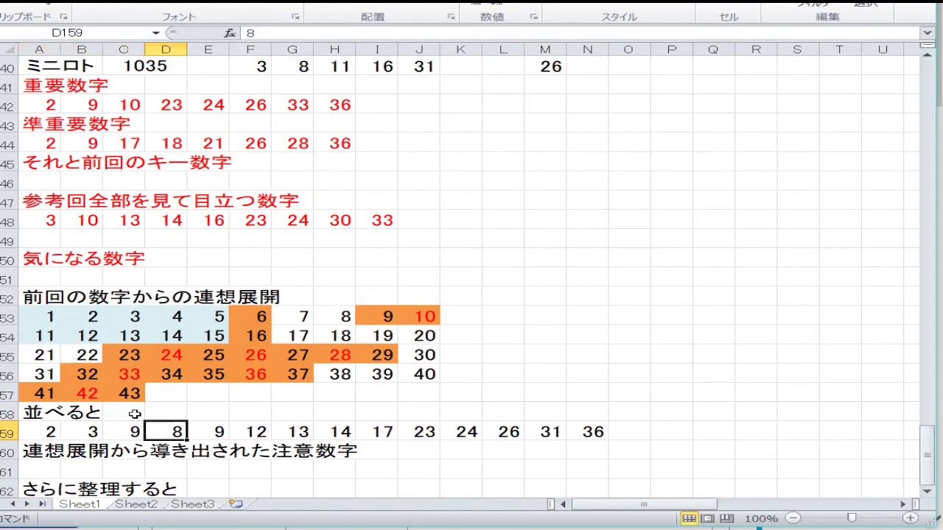
Enter 10, 13, 14, 16 and 17 in D159:H159 of the 並べると row
type("10")
key("Right")
type("13")
key("Right")
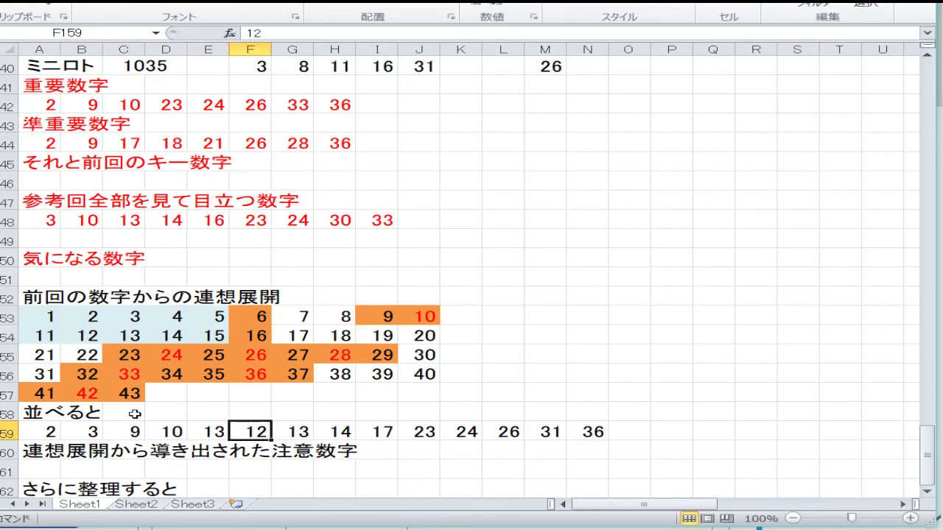
type("14")
key("Right")
type("16")
key("Right")
type("17")
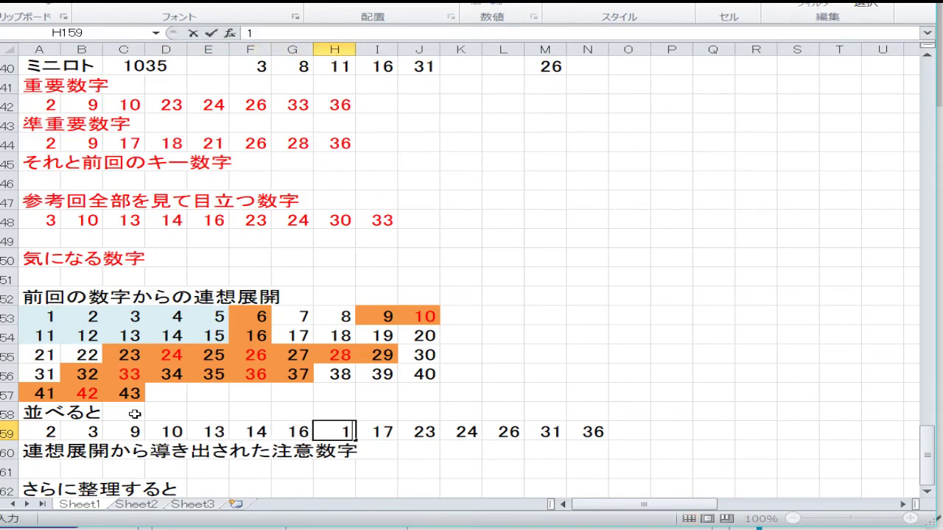
key("Right")
Enter 18, 21, 23 and 24 in I159:L159 of the 並べると row
type("18")
key("Right")
type("21")
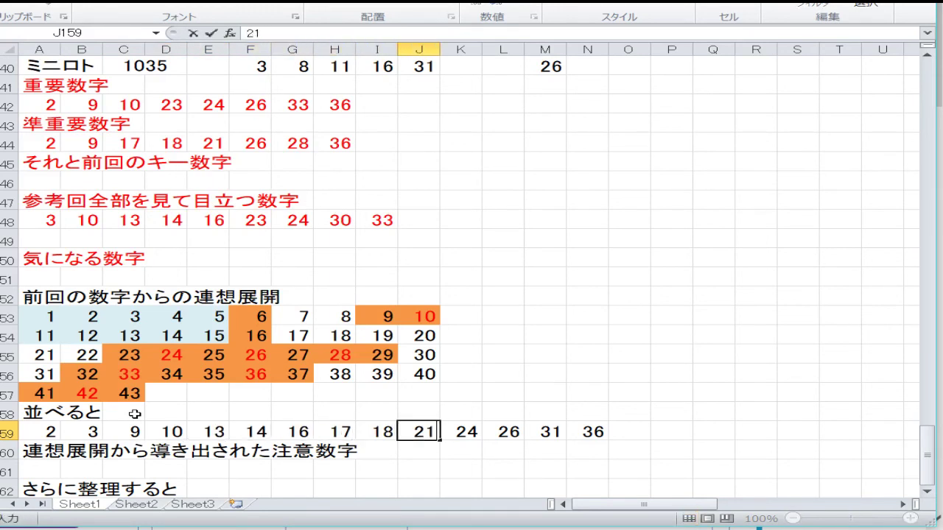
key("Right")
type("23")
key("Right")
type("3")
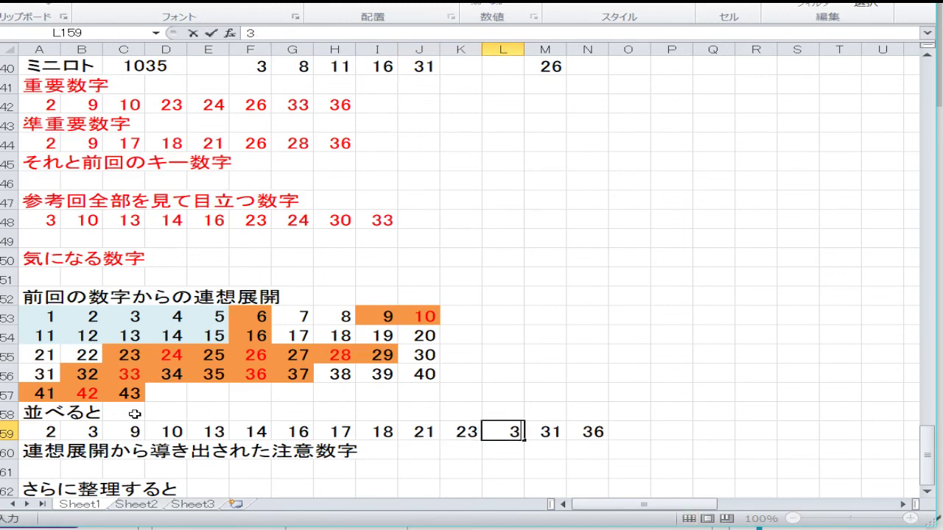
key("BackSpace")
type("24")
key("Right")
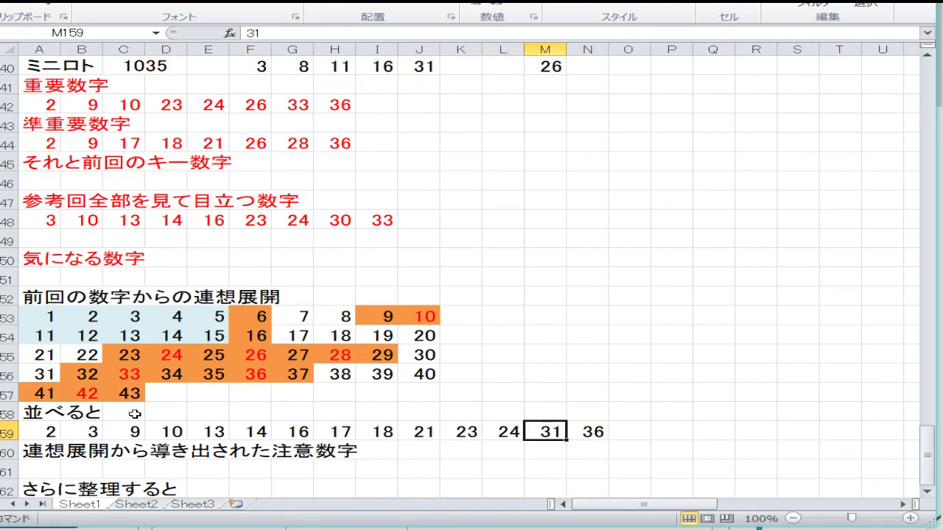
Complete the 並べると row with 26, 28, 33 and 36 in M159:P159
type("26")
key("Right")
type("28")
key("Right")
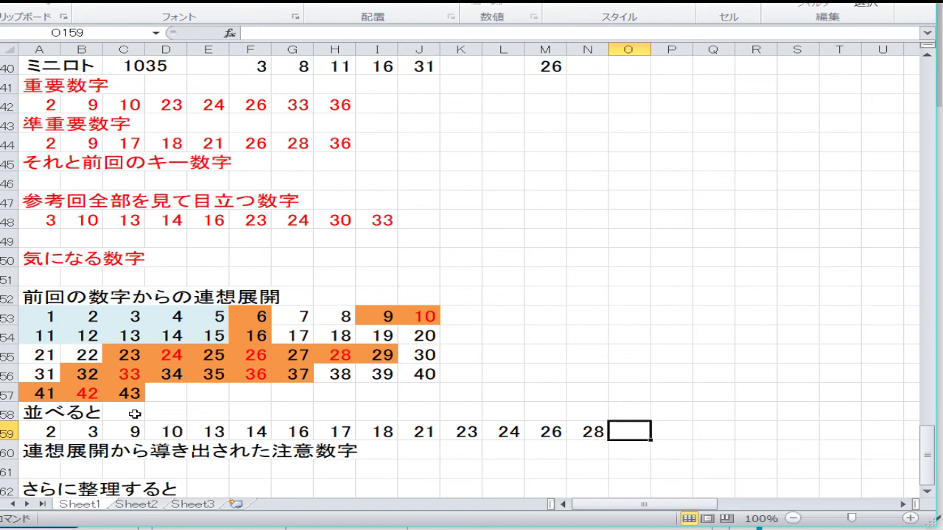
type("33")
key("Right")
type("36")
key("Return")
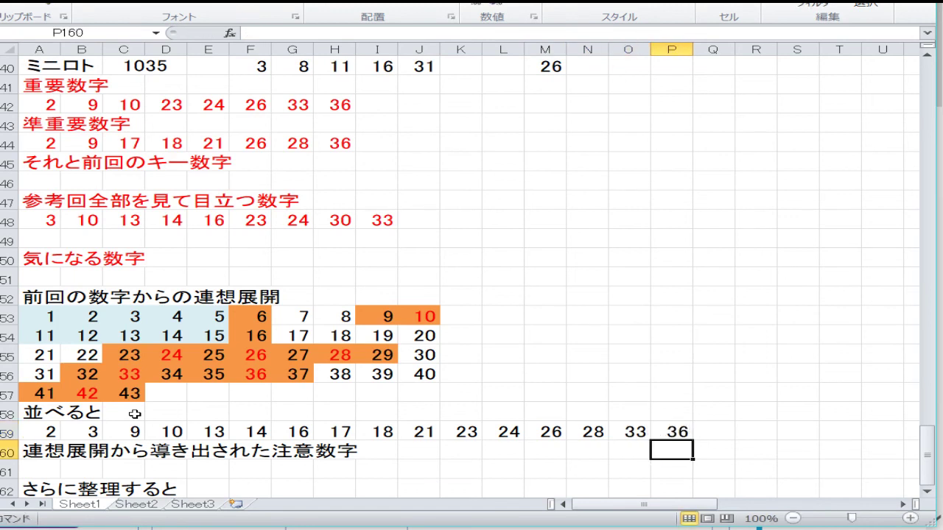
key("Left")
key("Down")
key("Down")
key("Down")
key("Down")
key("Down")
key("Down")
key("Down")
key("Down")
key("Down")
key("Down")
key("Down")
key("Down")
key("Down")
key("Down")
key("Down")
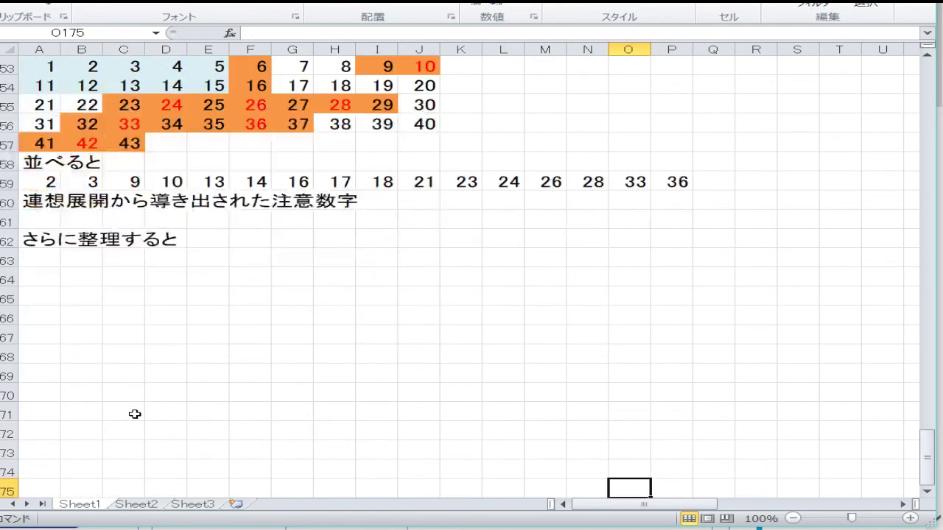